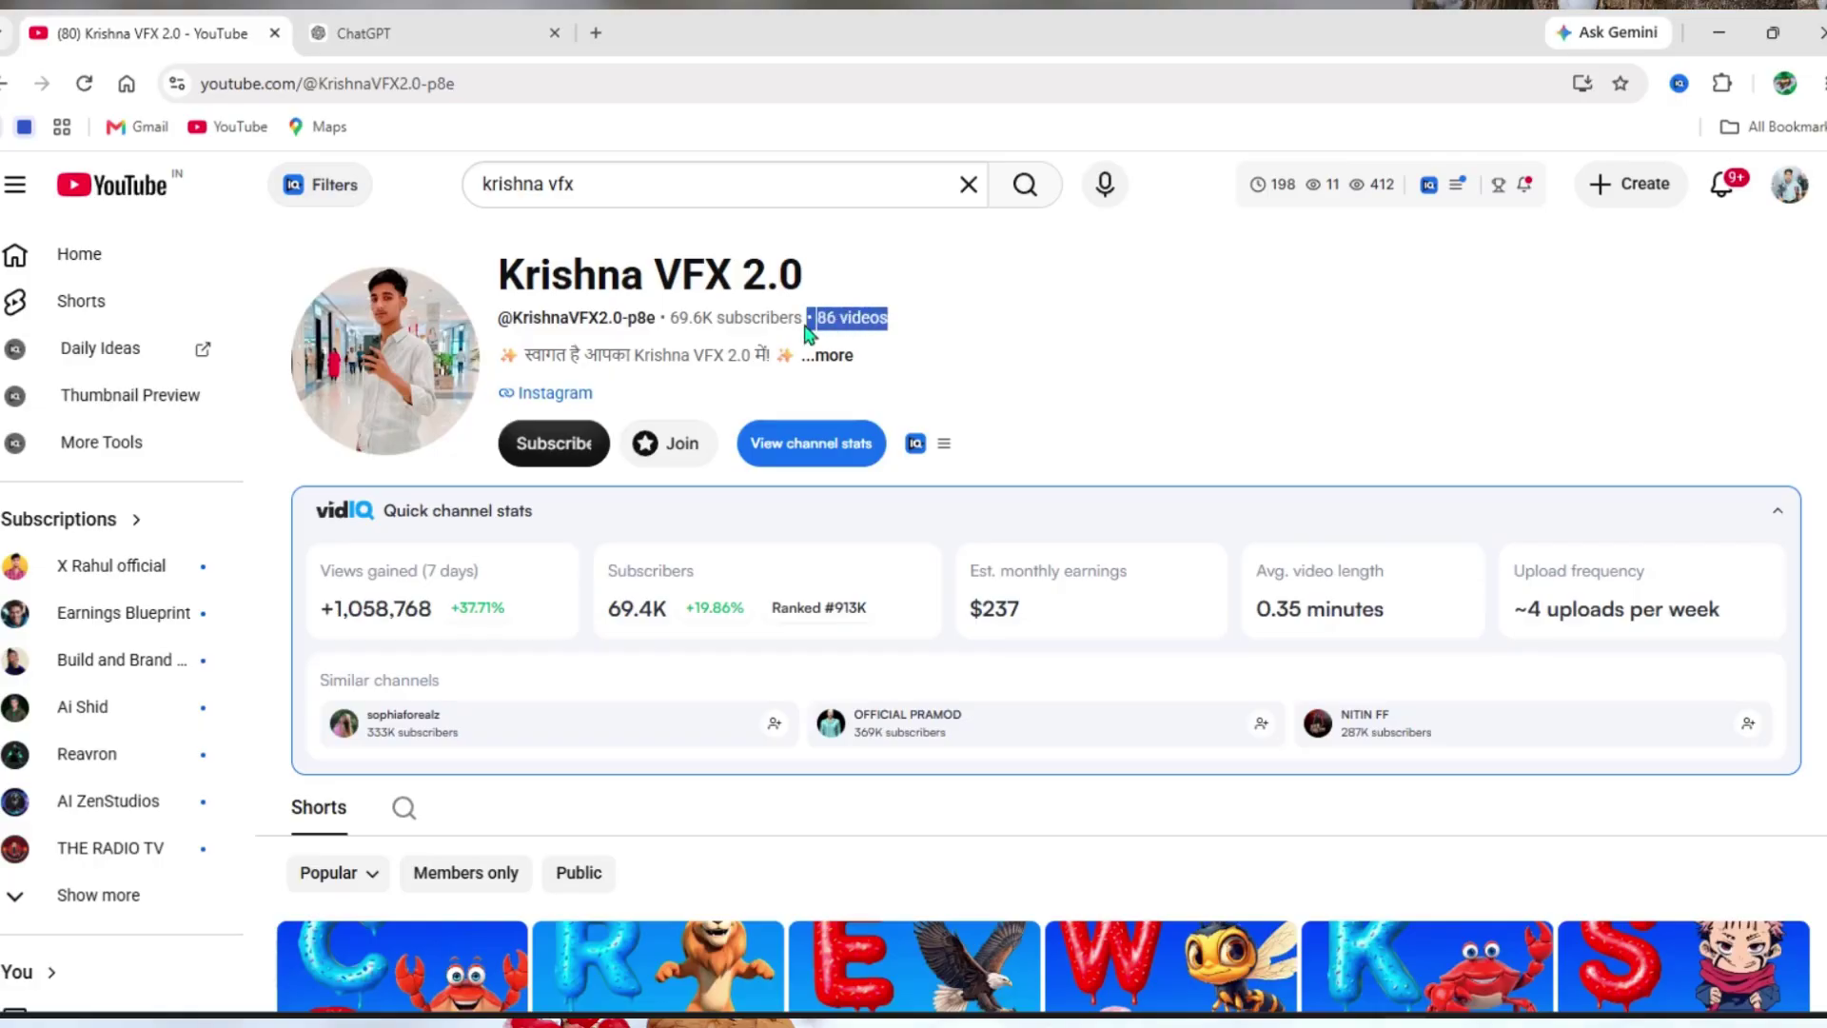
- Examine the YouTube channel's subscriber and video counts, estimated monthly earnings and views gained over 7 days
click(823, 324)
drag(671, 321, 904, 338)
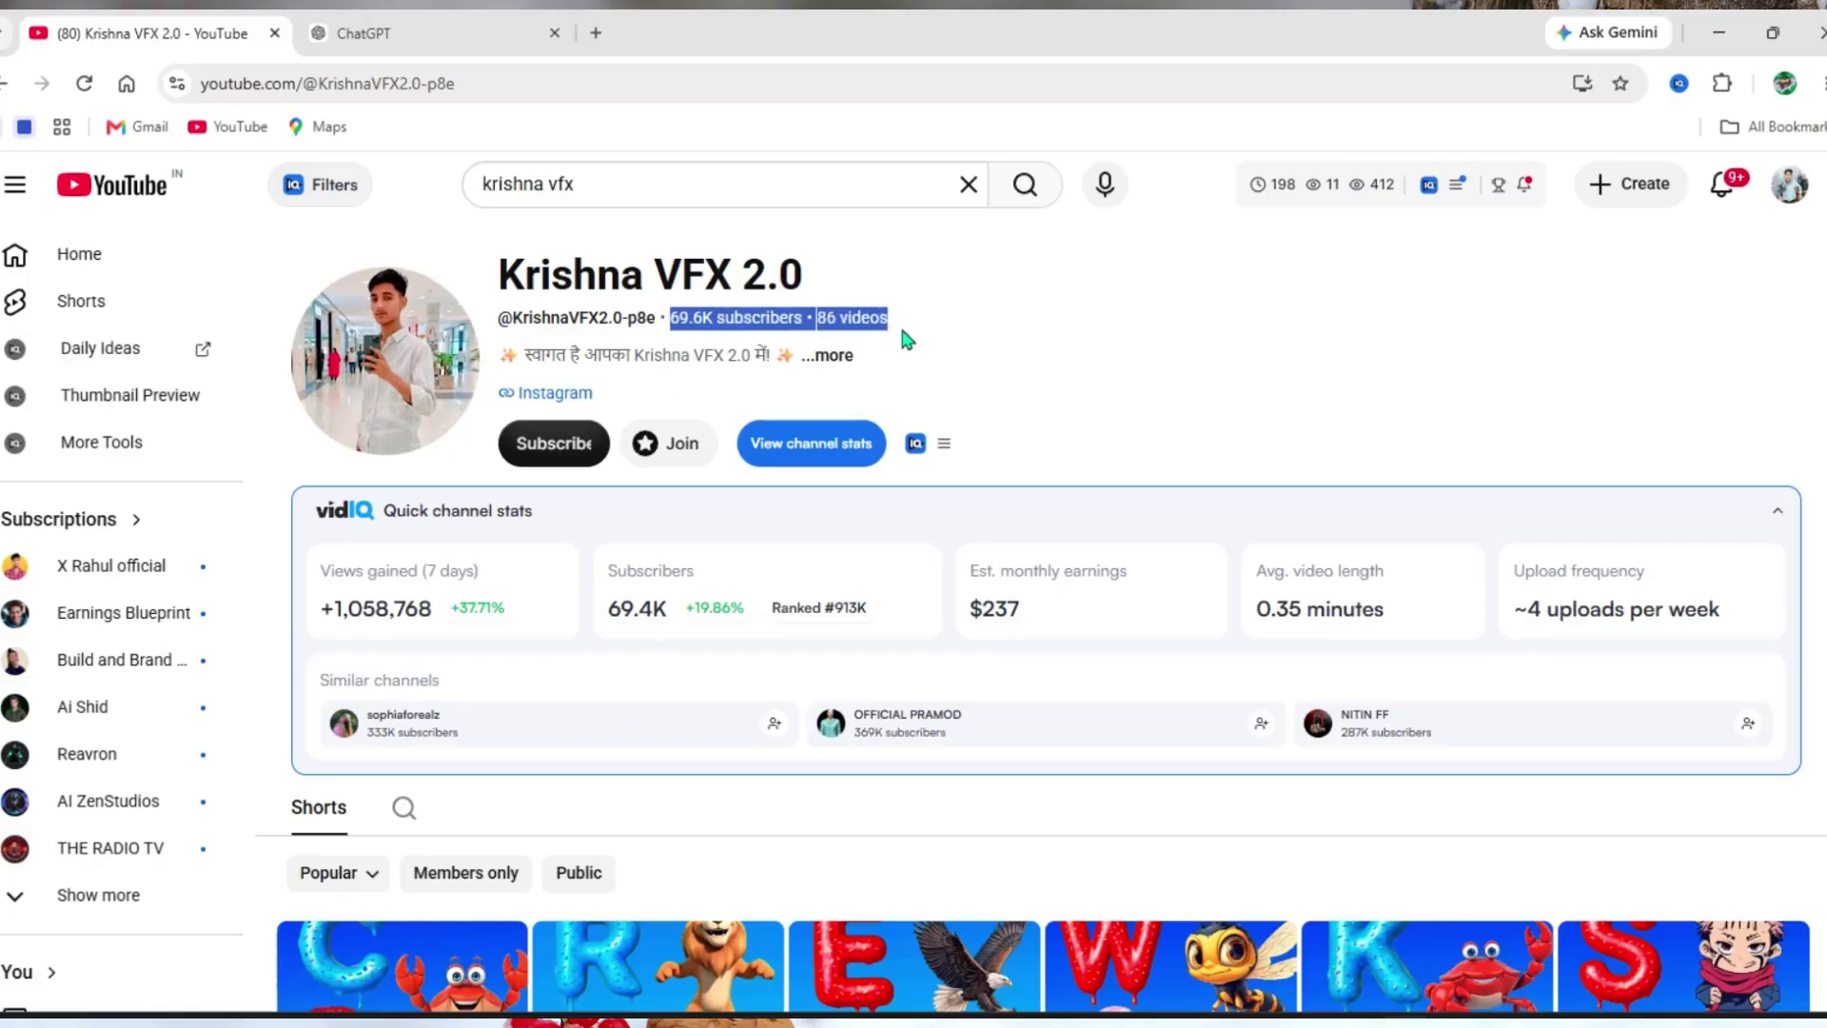
click(891, 328)
scroll(873, 355, down, 2)
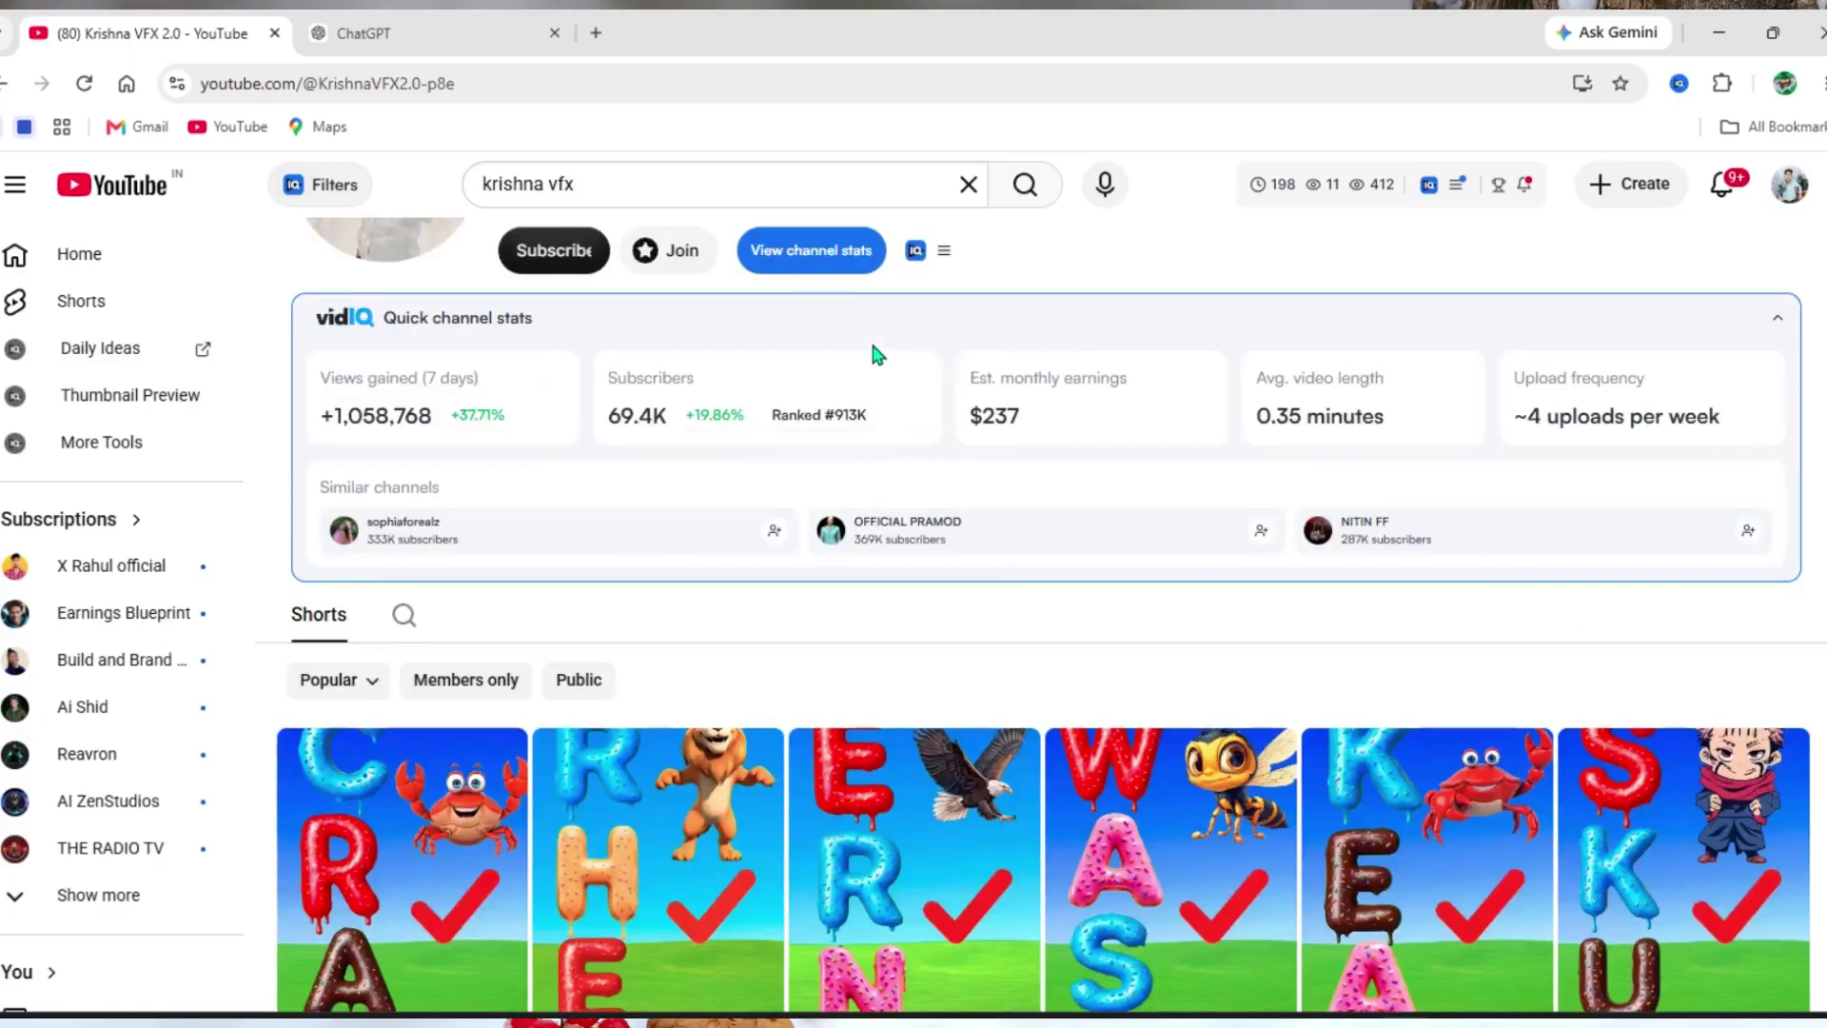
scroll(873, 354, up, 2)
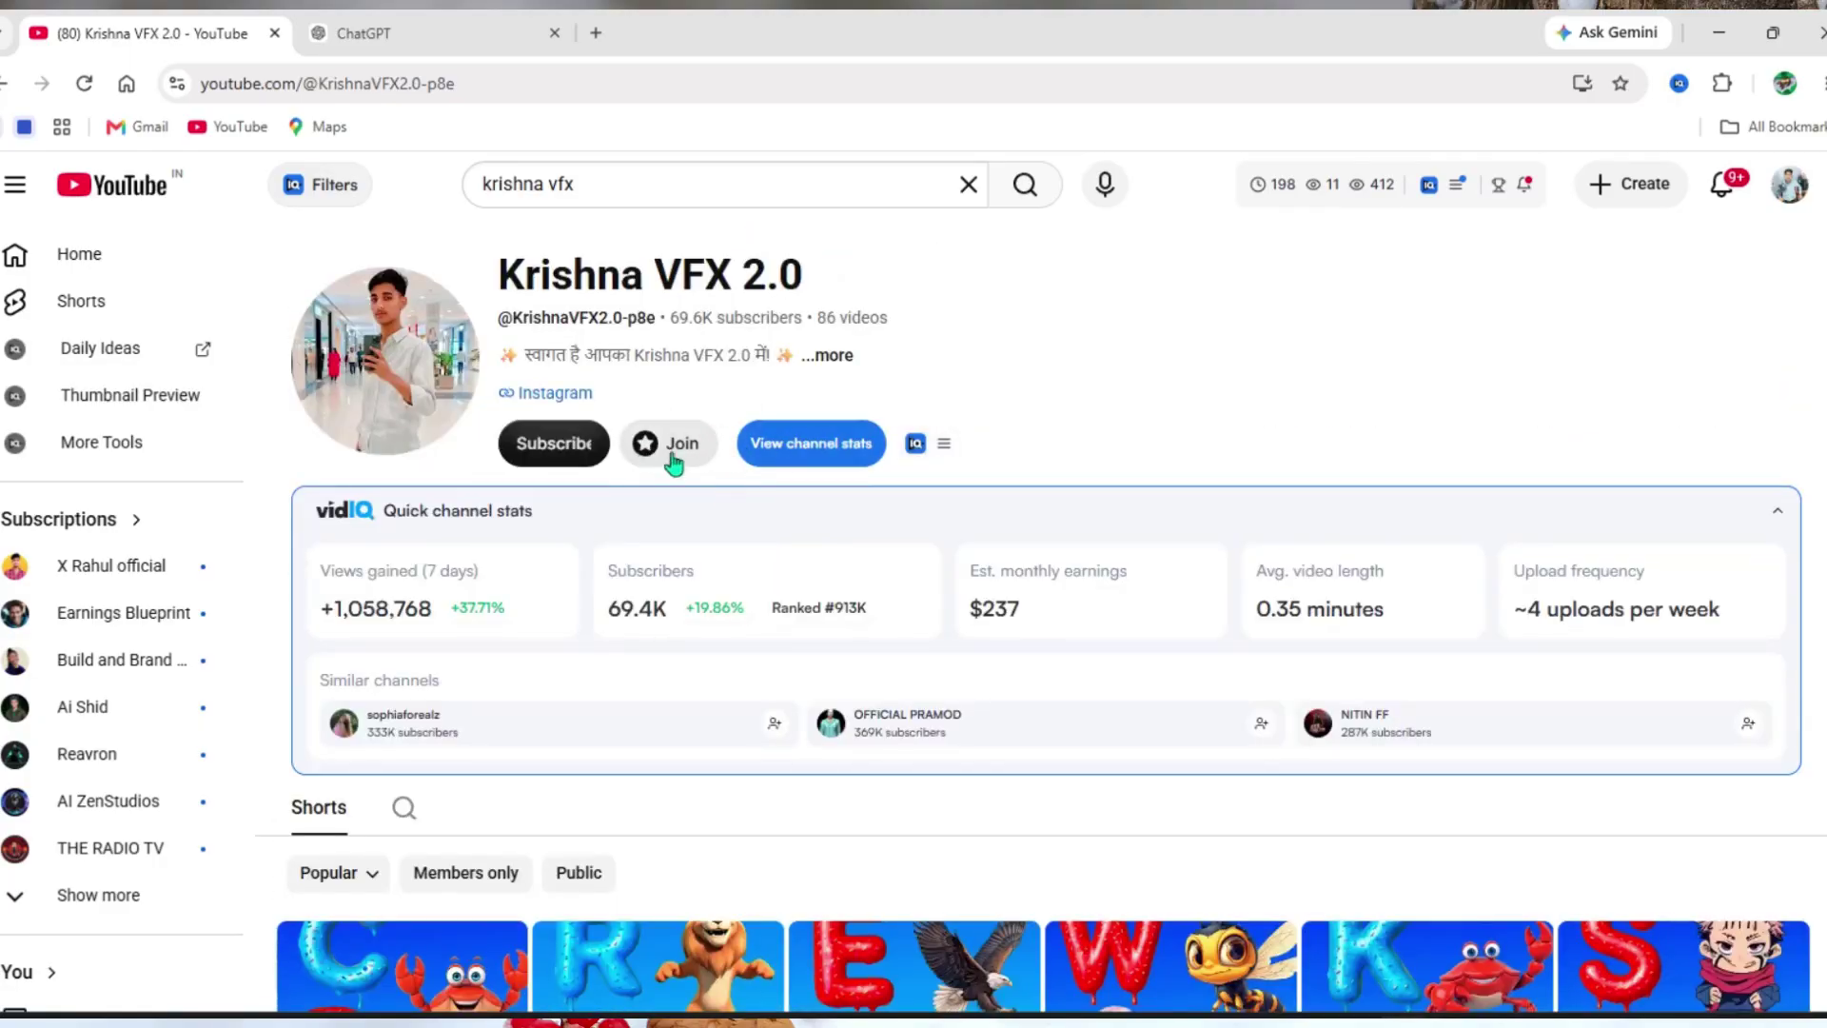
scroll(636, 444, down, 1)
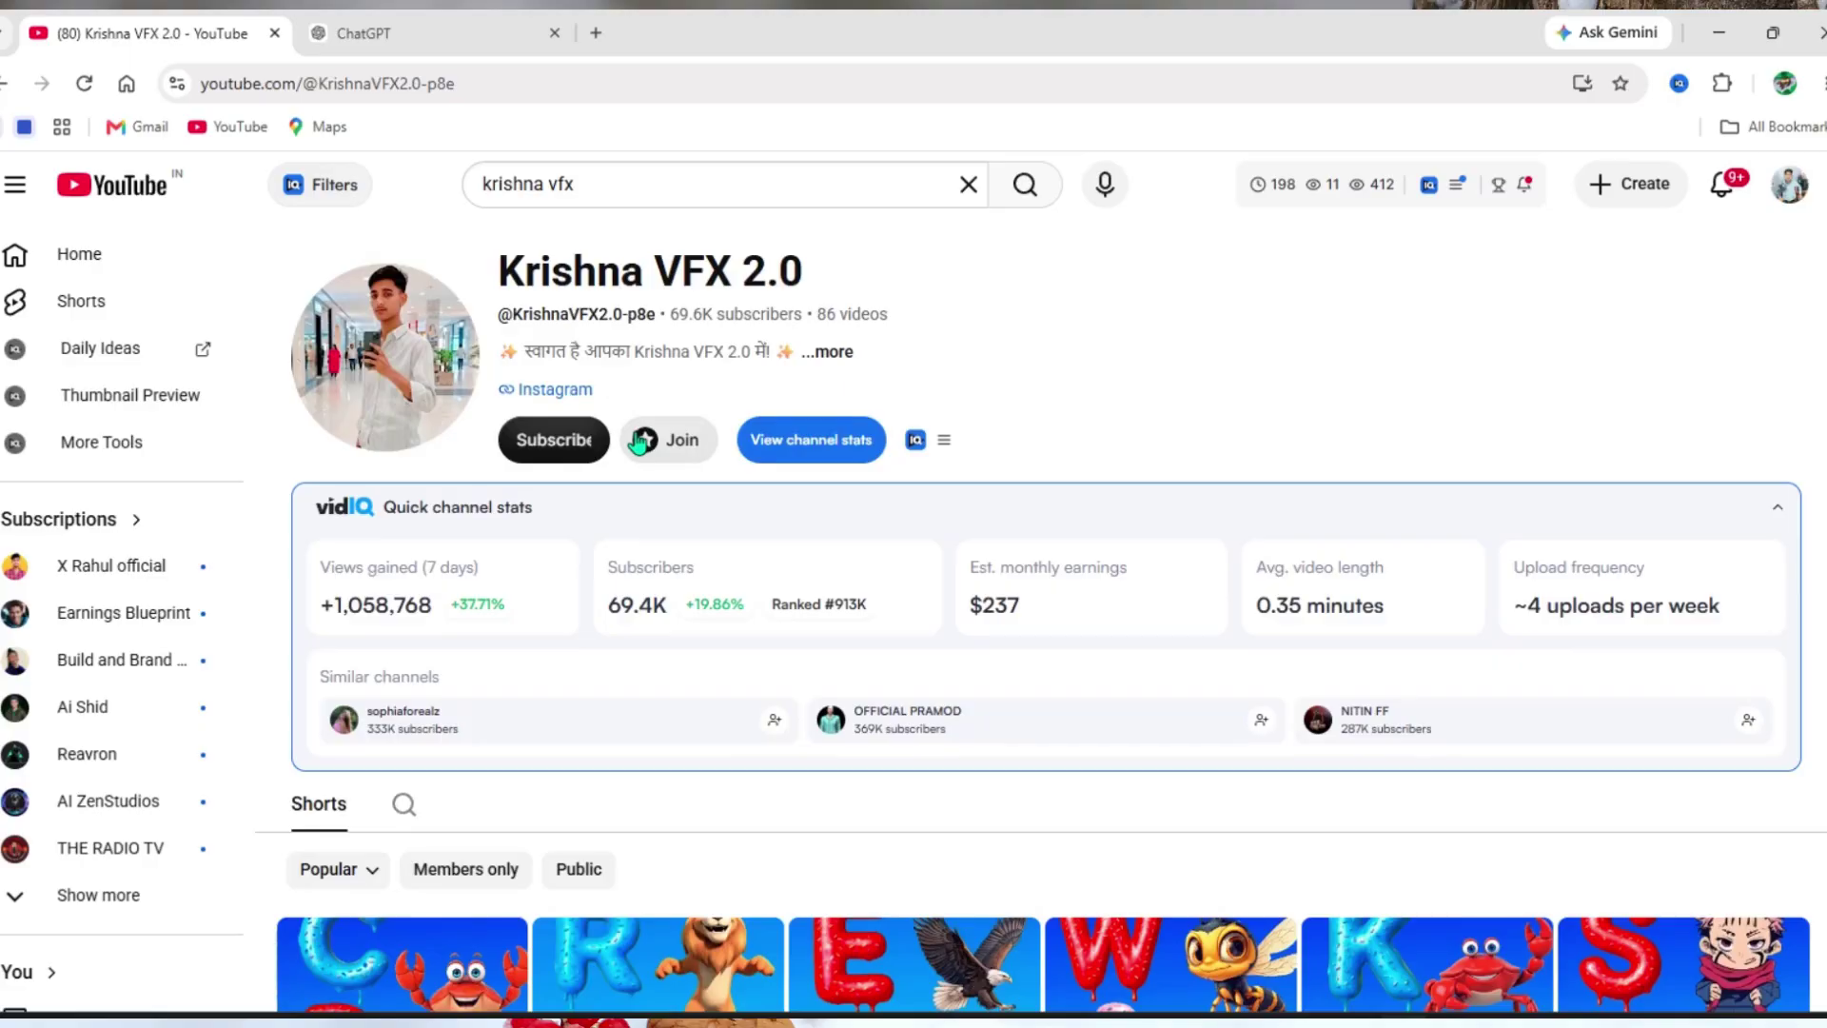
scroll(639, 440, down, 2)
drag(1052, 415, 954, 401)
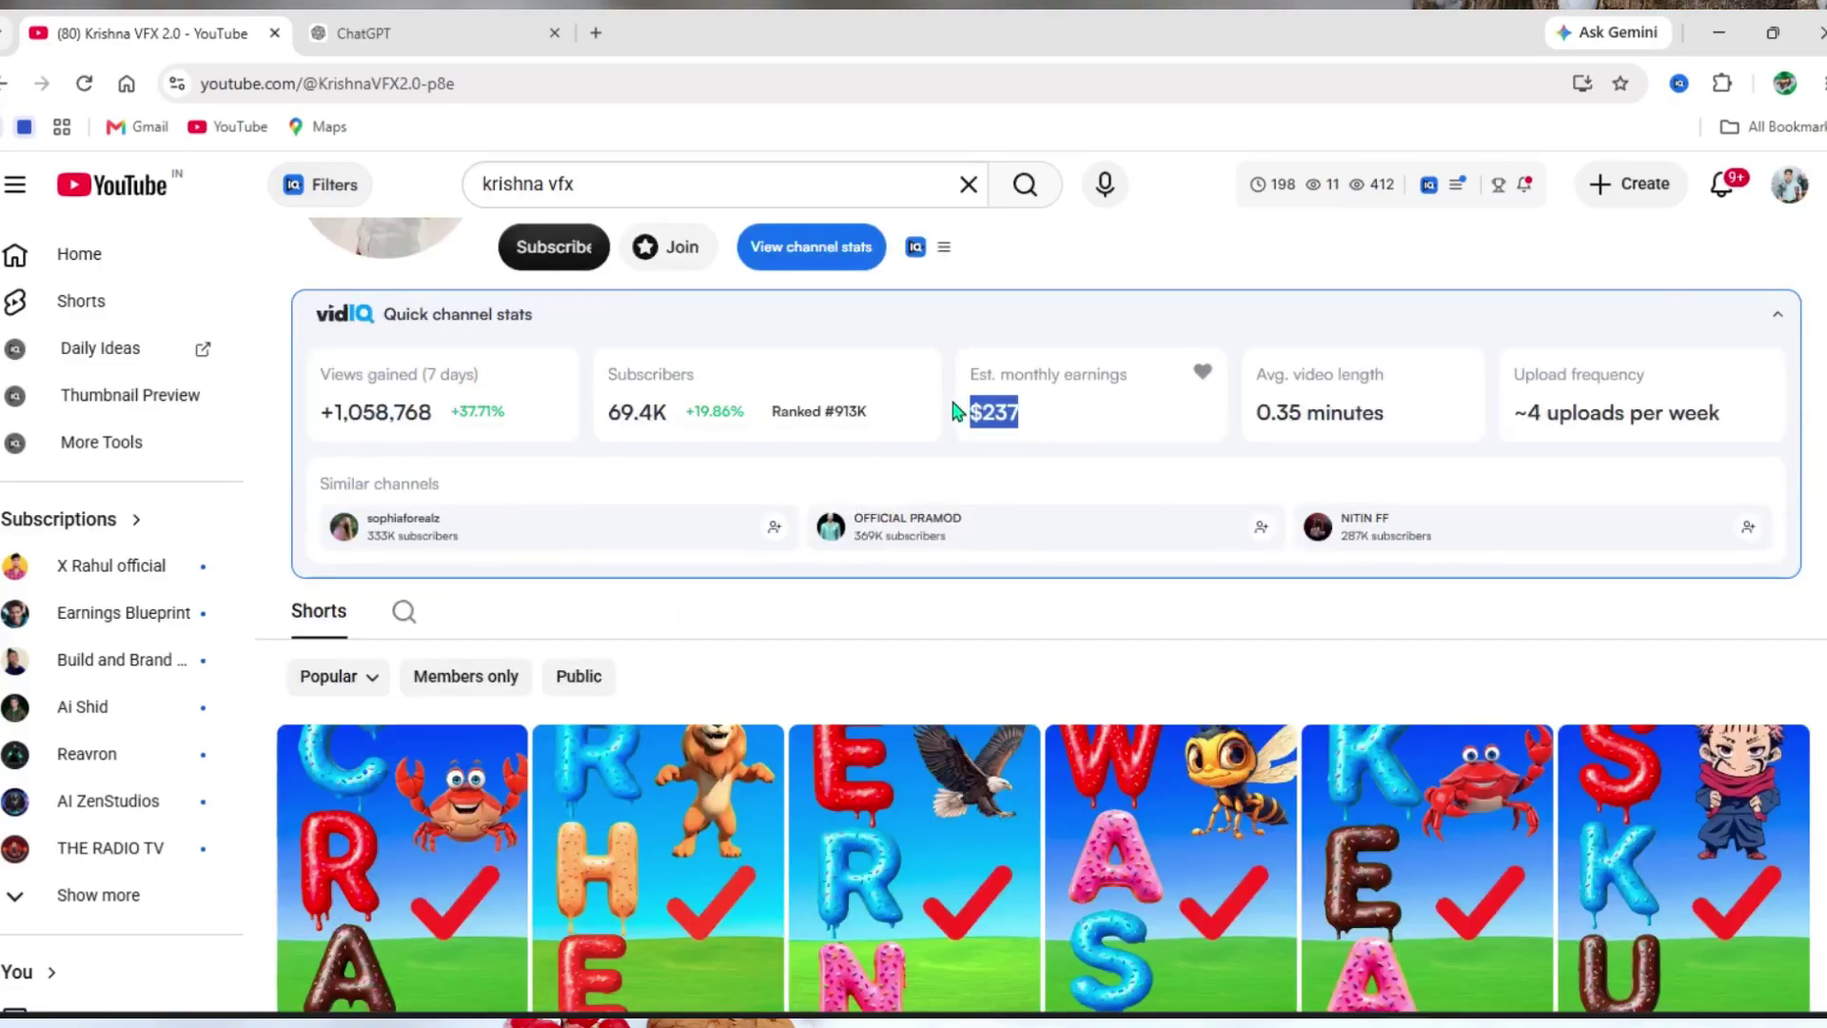
click(1027, 427)
drag(320, 418, 460, 430)
click(393, 414)
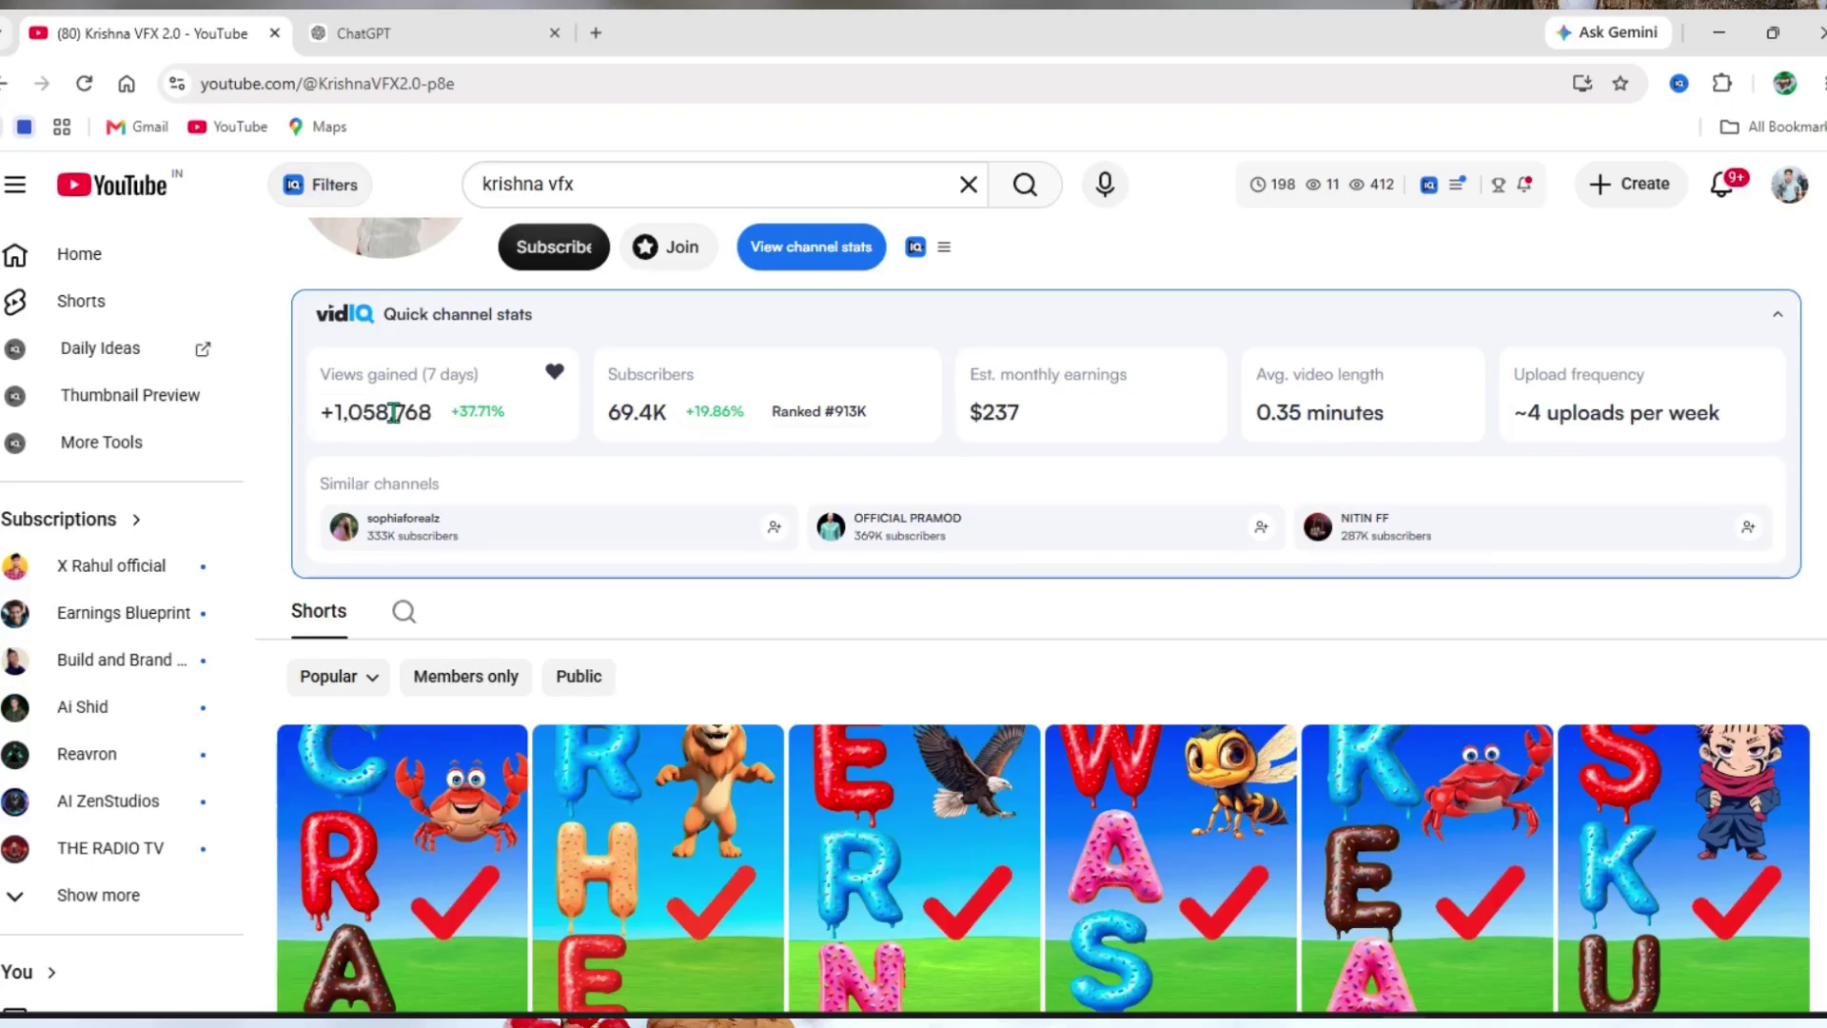
- Look through the channel's popular donut-letter Shorts and compare their view counts and publishing dates
scroll(393, 414, down, 4)
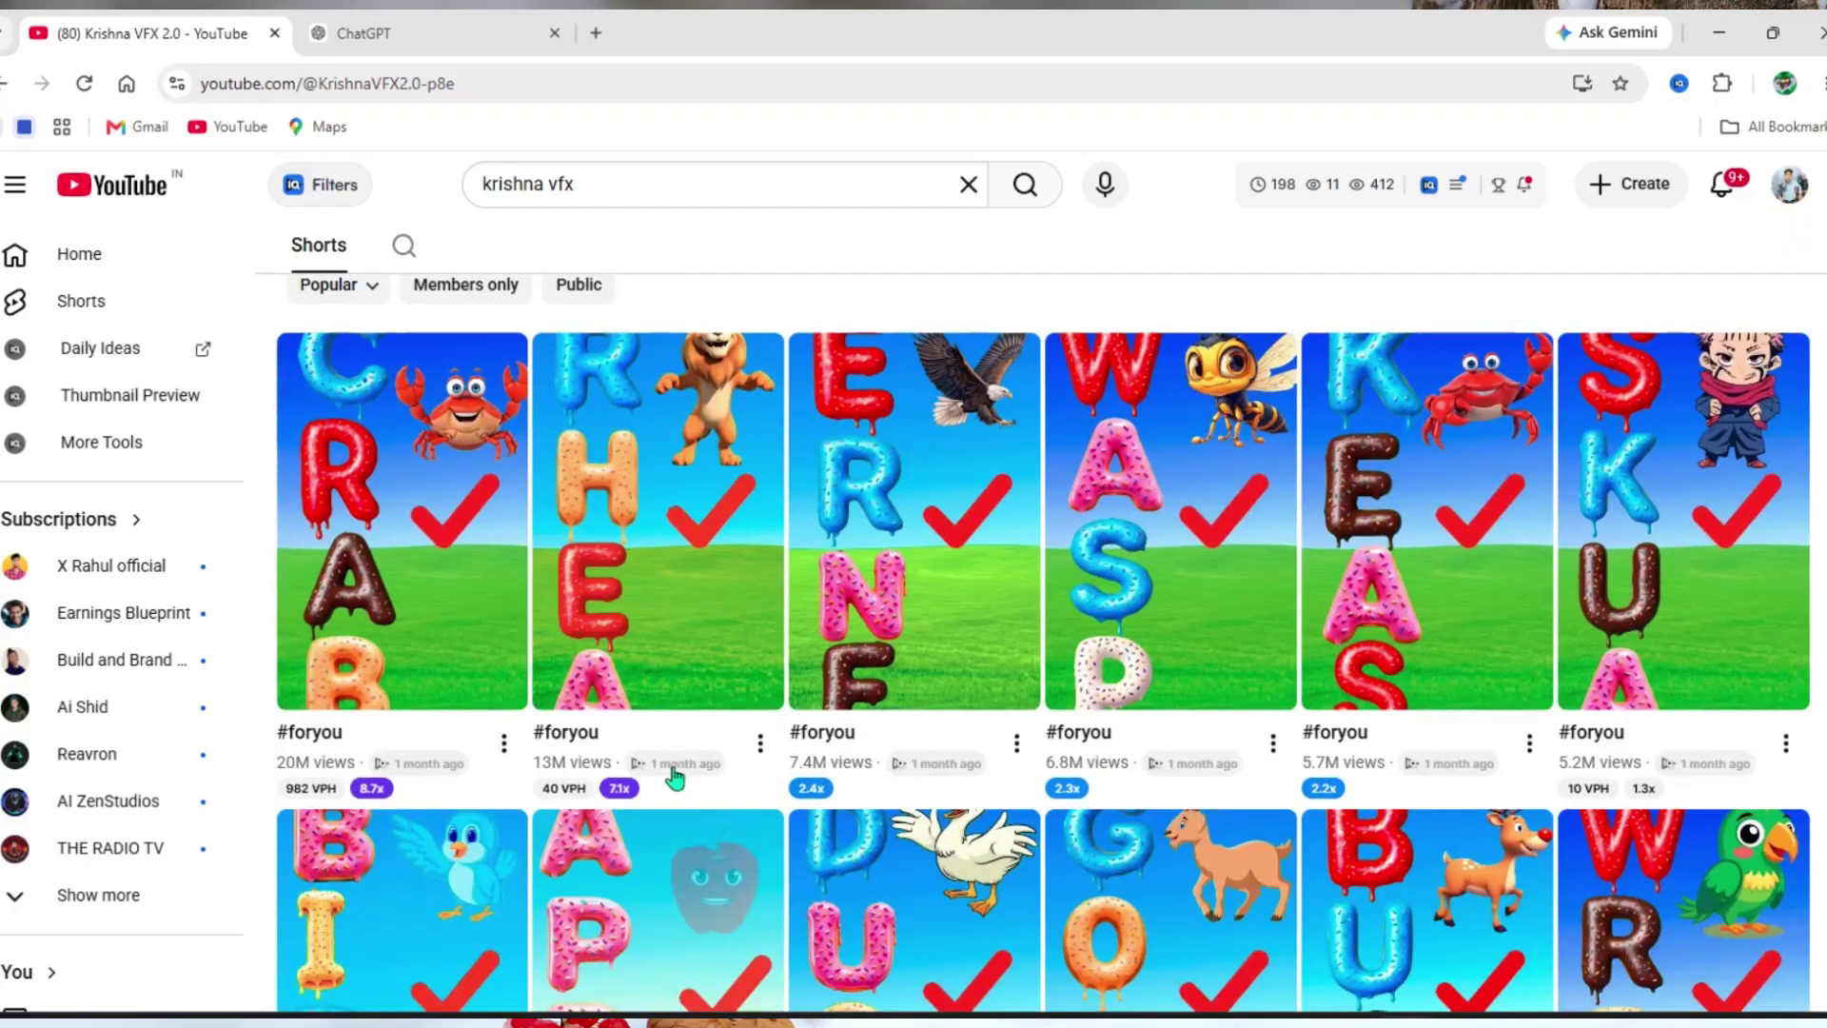
scroll(829, 831, down, 2)
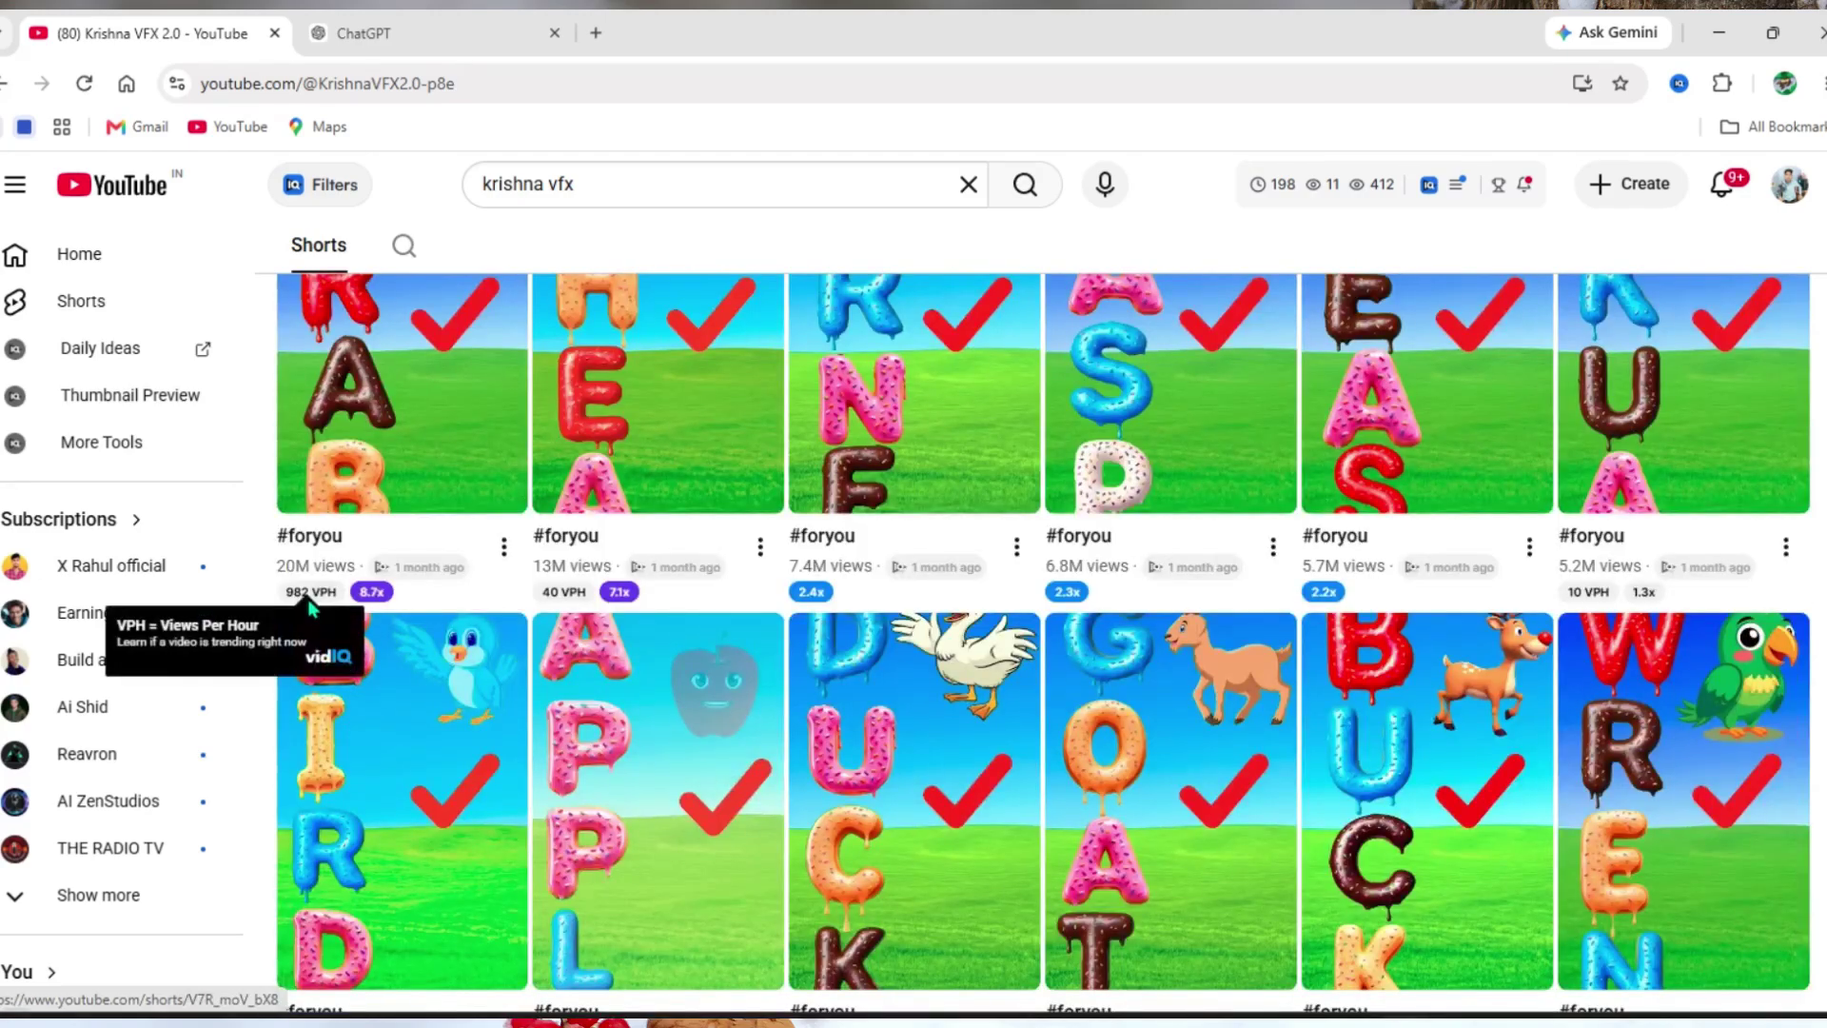
mouse_move(604, 594)
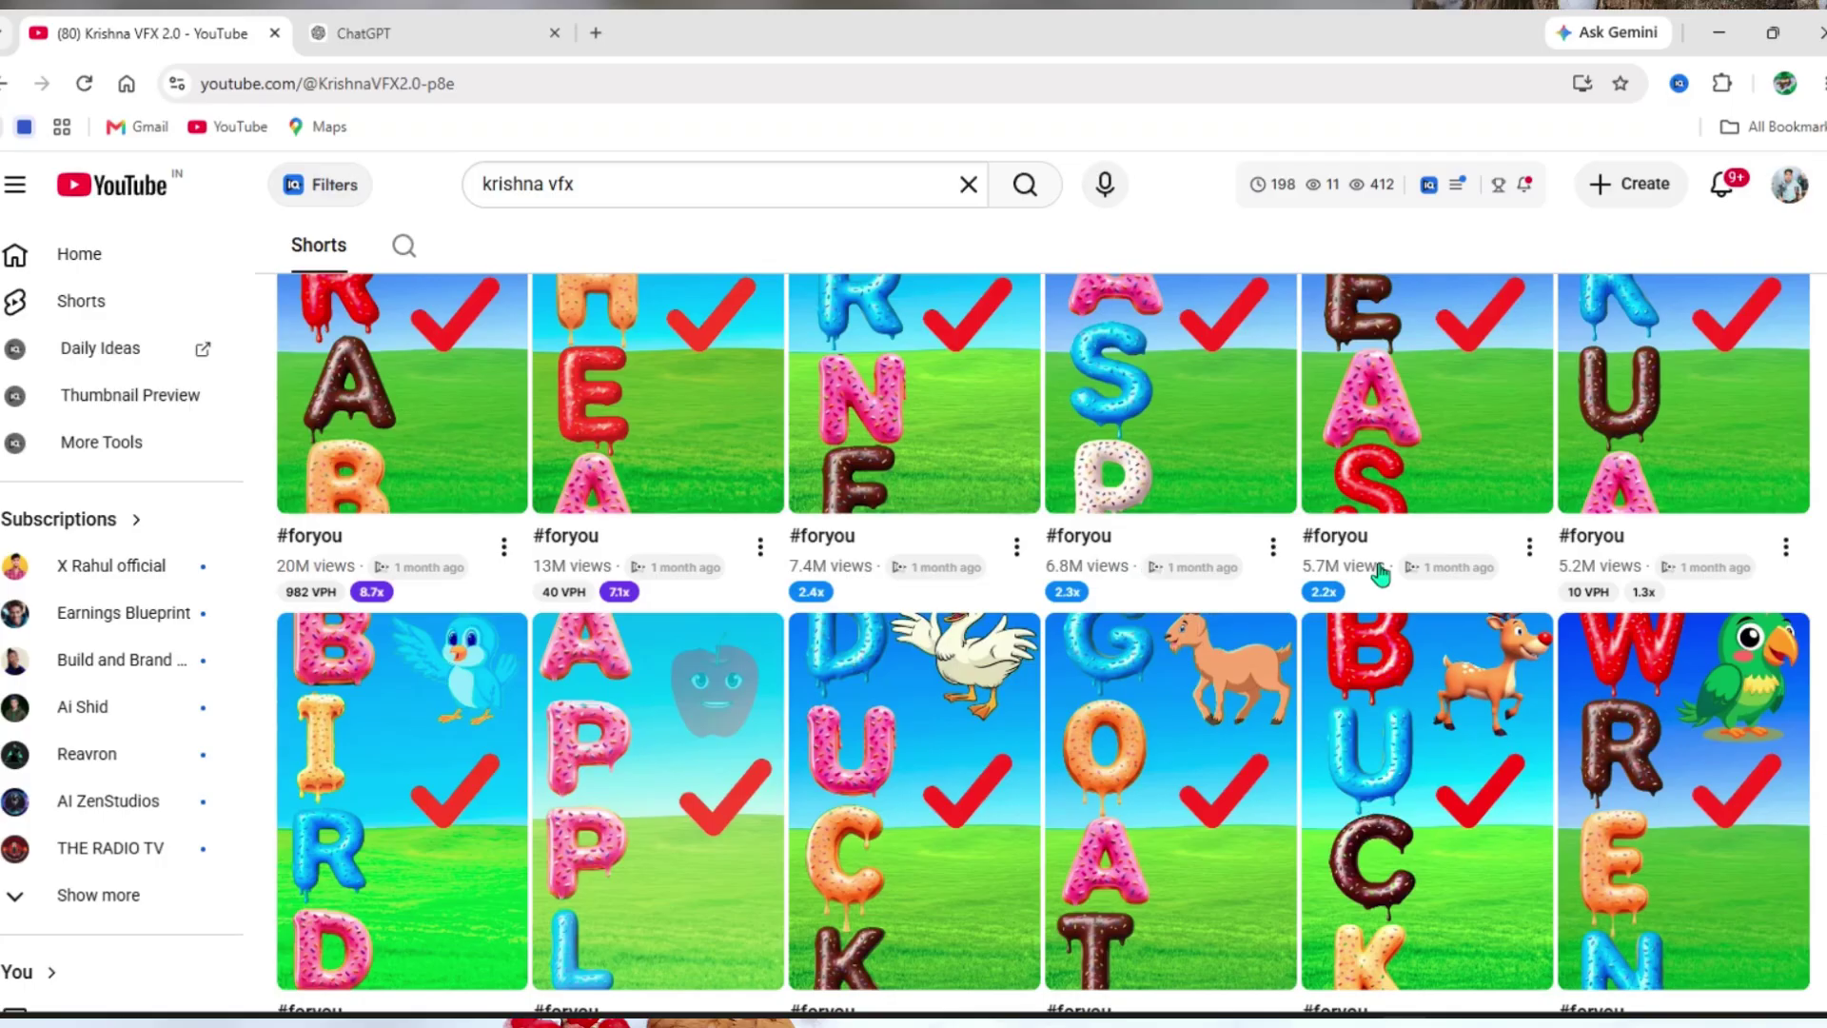
scroll(1585, 571, down, 10)
scroll(1586, 571, down, 6)
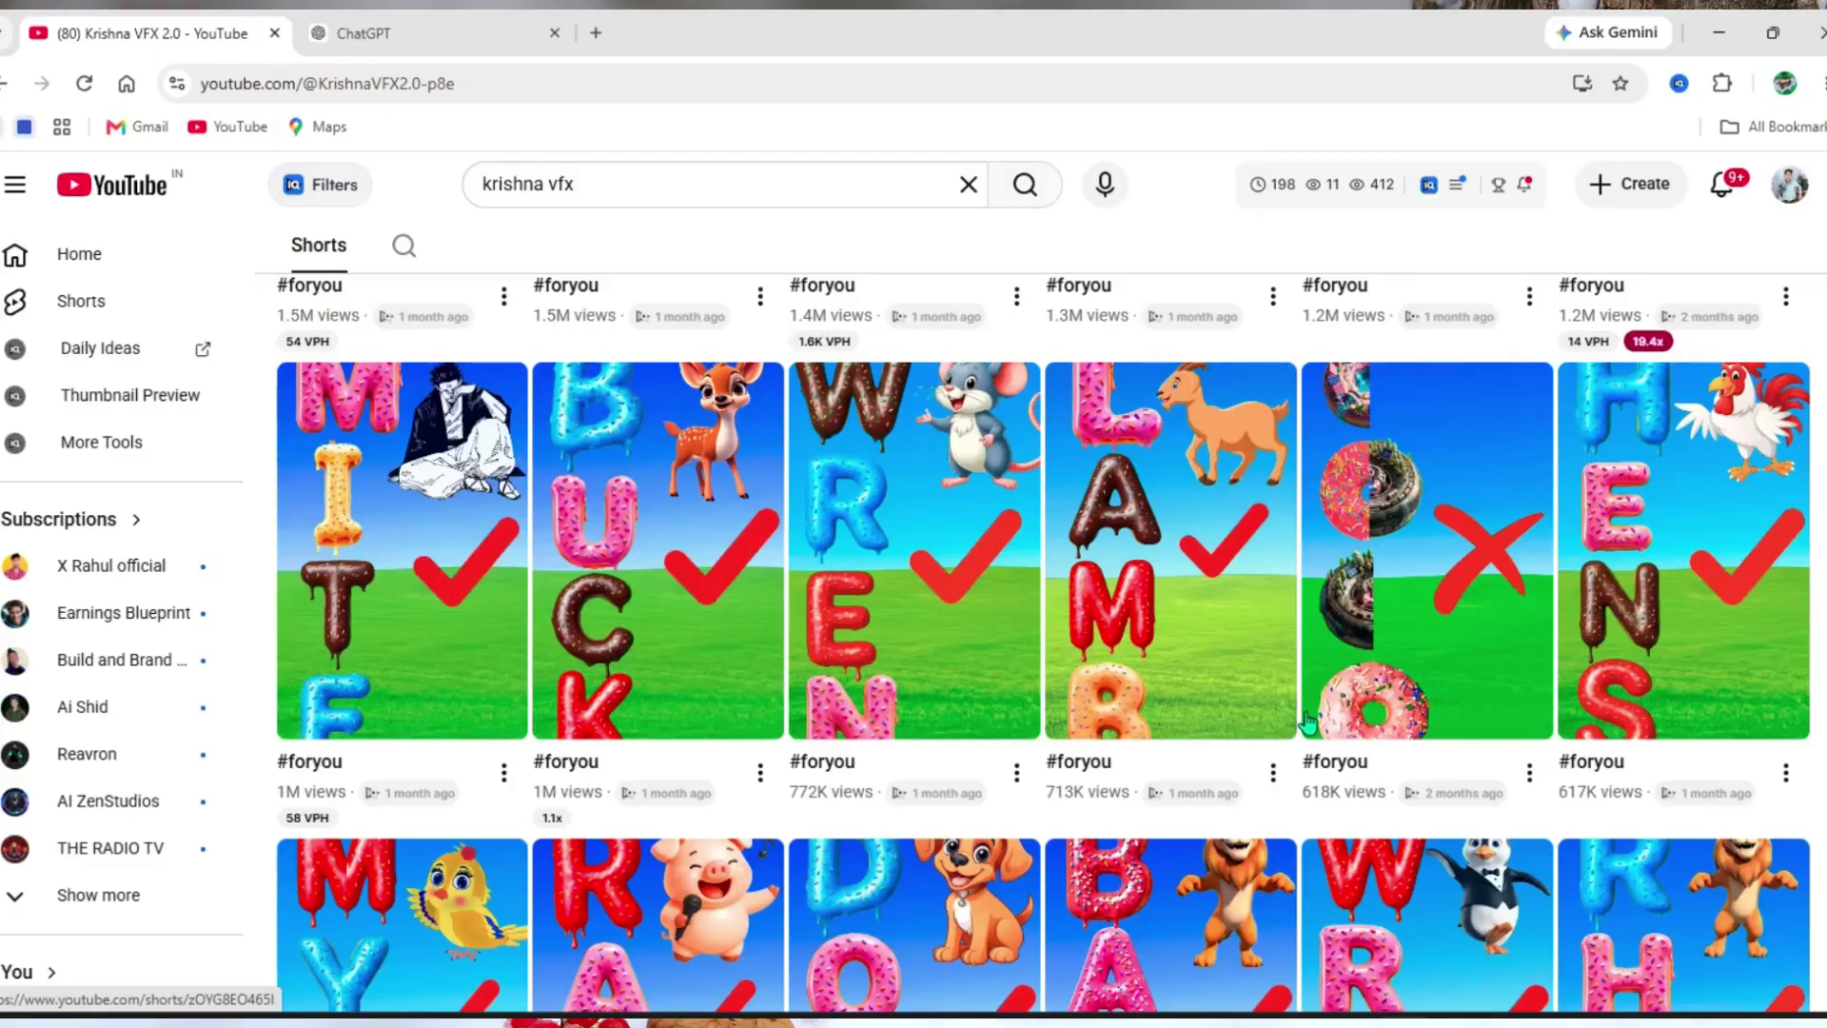
scroll(1308, 723, up, 15)
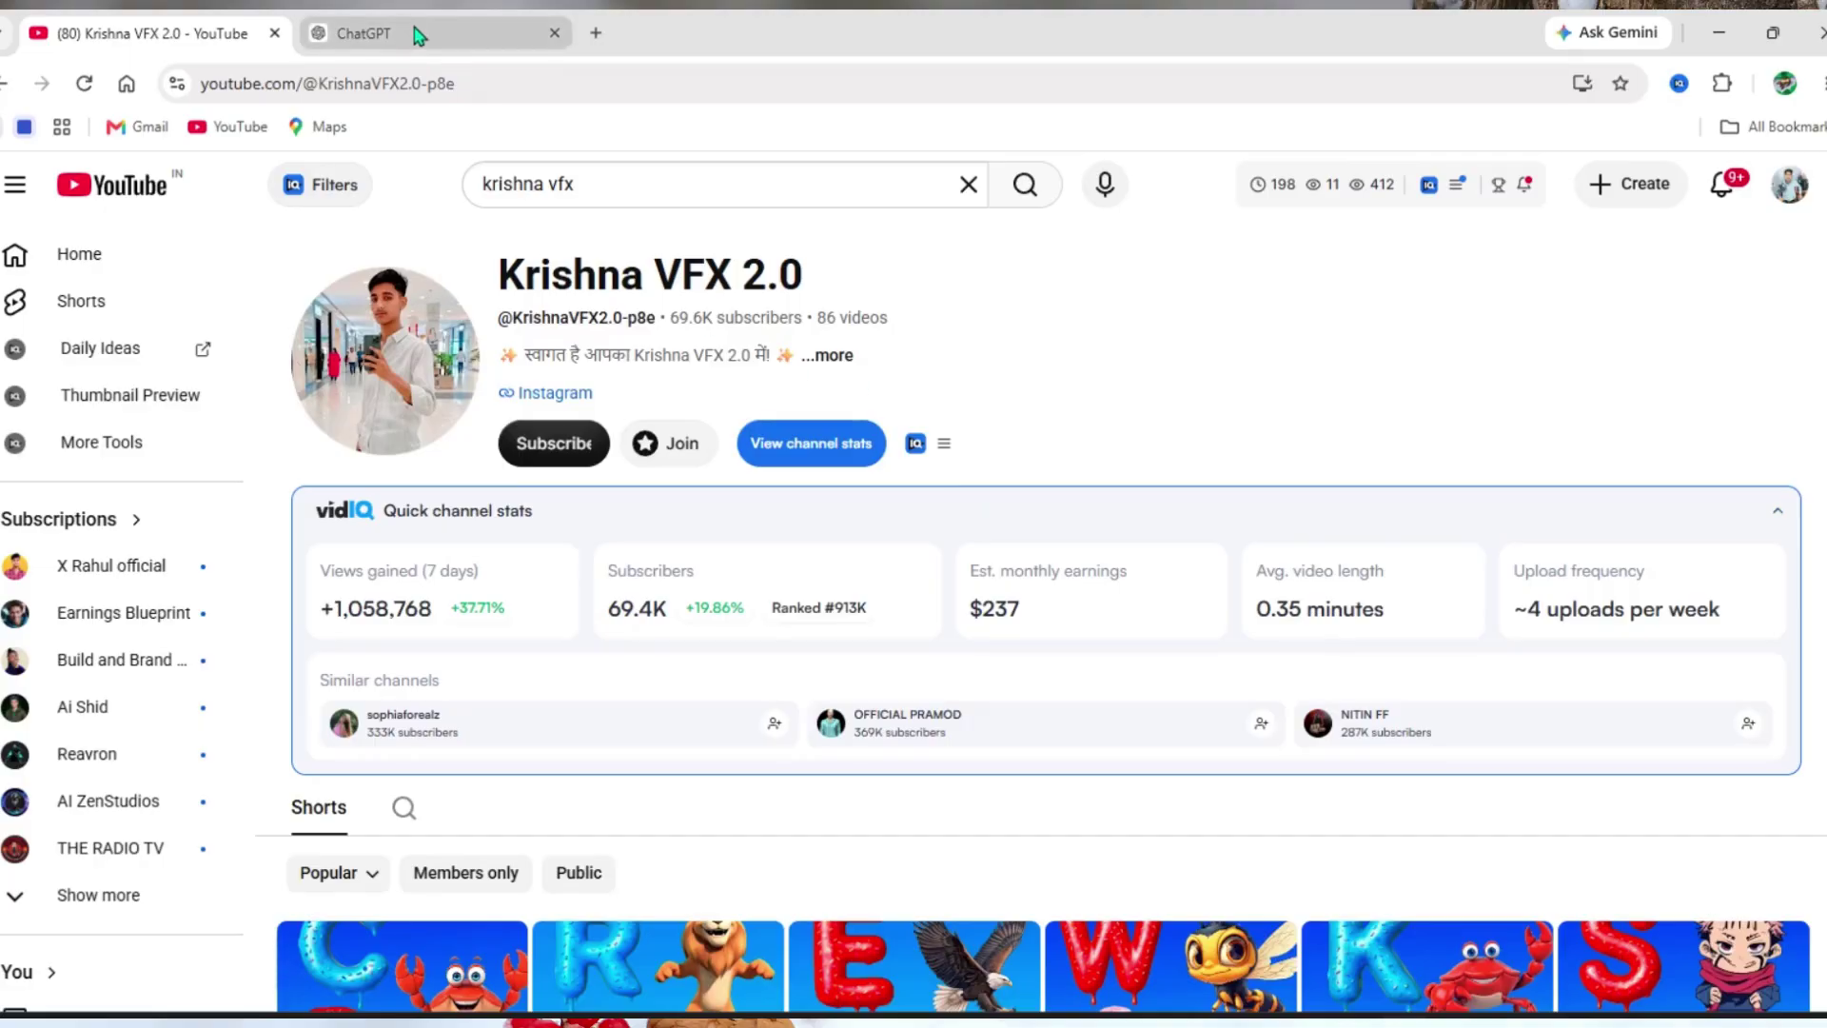
scroll(1187, 388, down, 8)
scroll(1193, 390, up, 8)
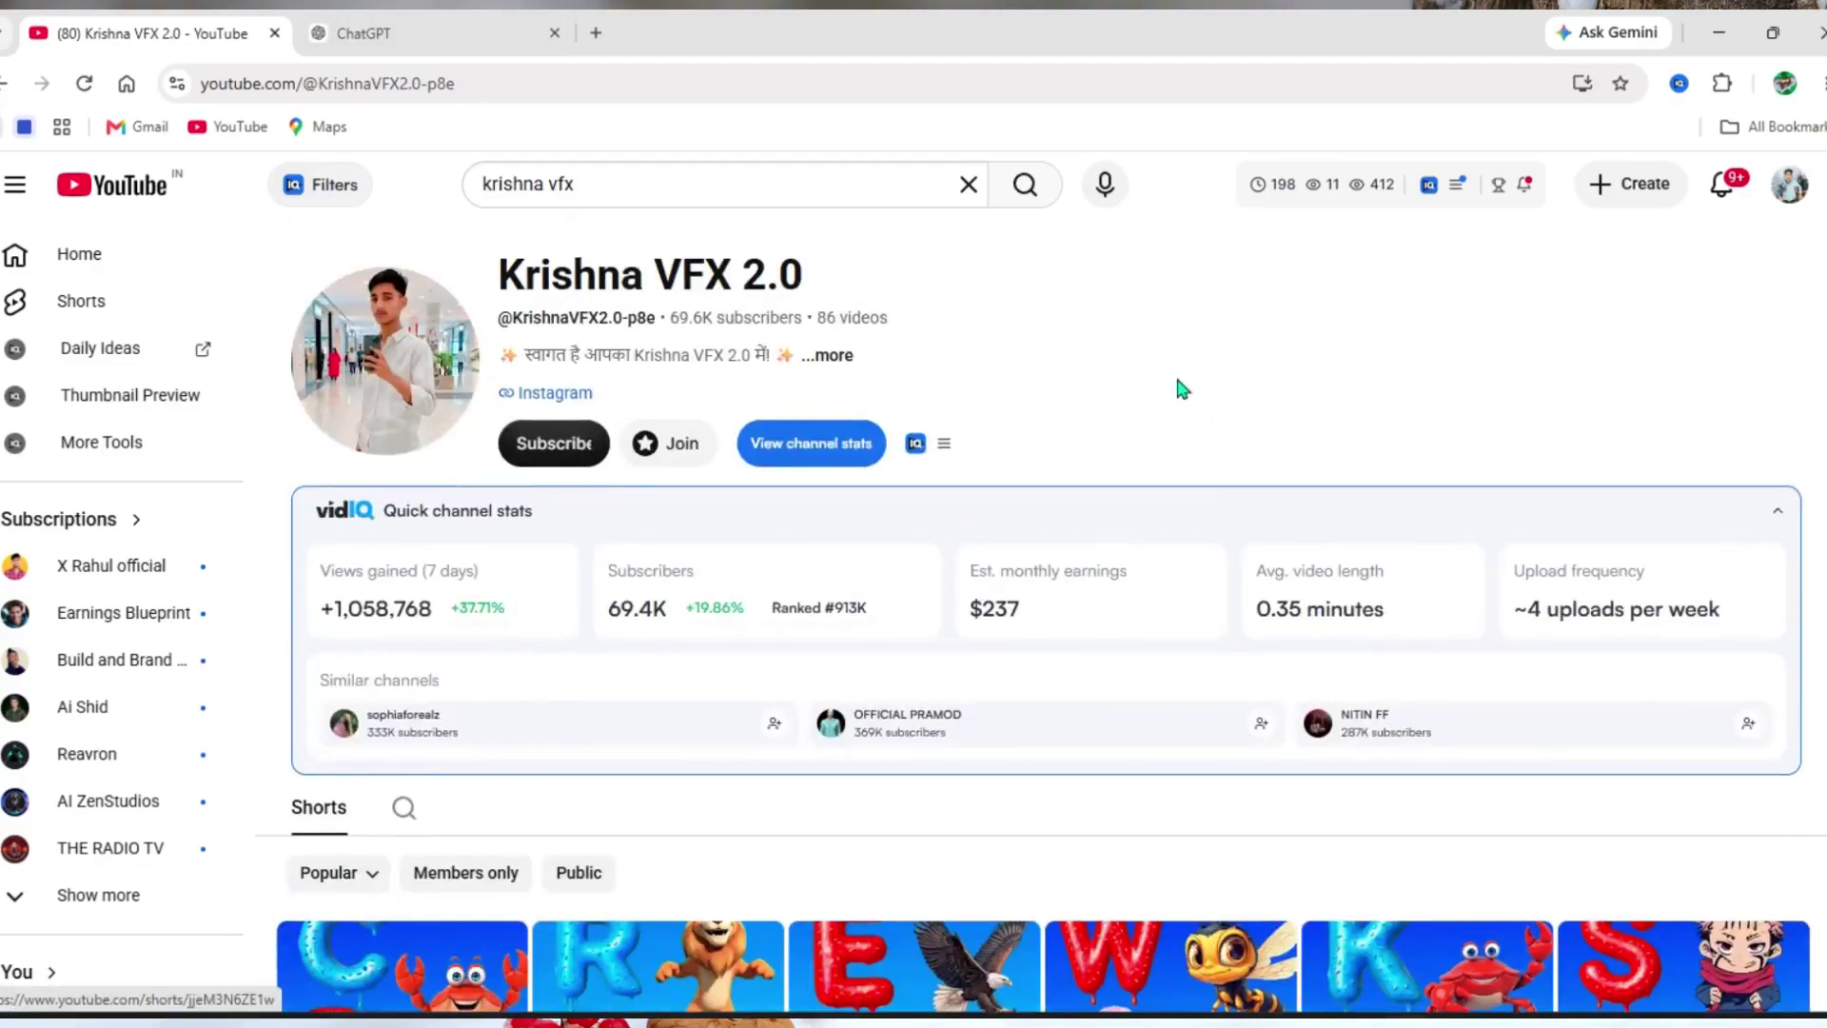
scroll(1175, 373, down, 4)
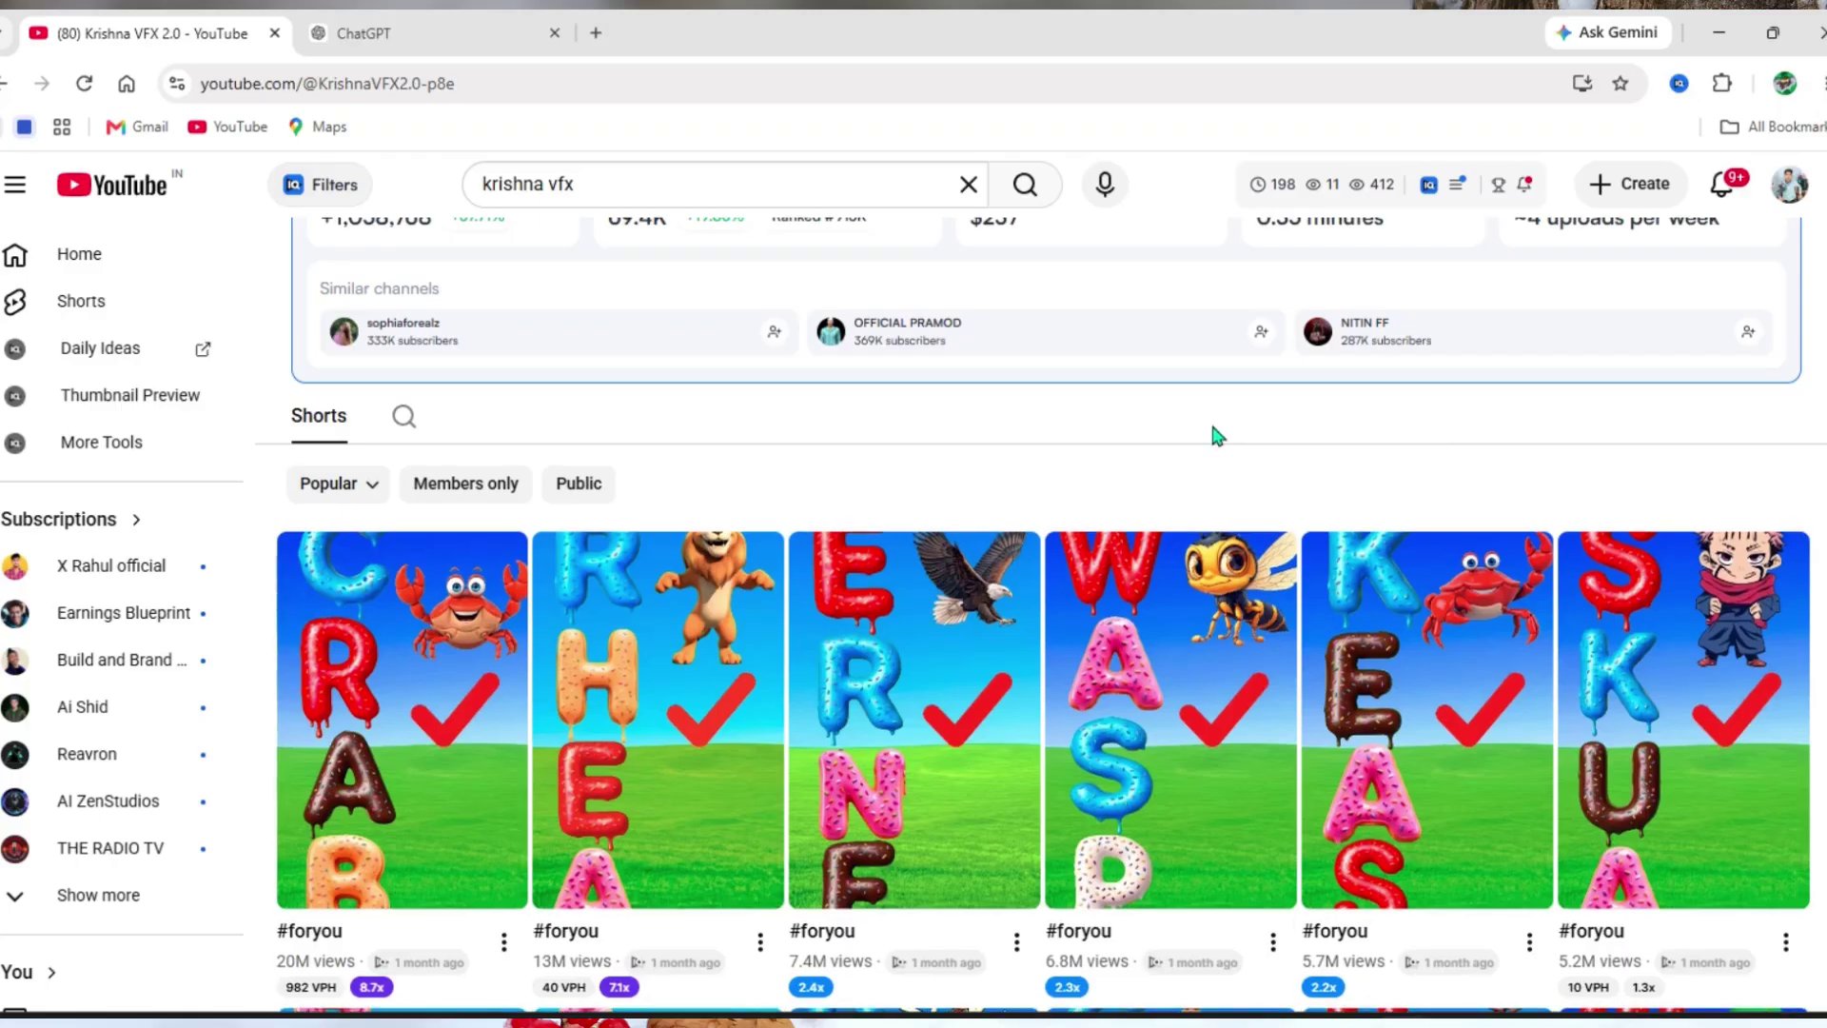
scroll(1217, 434, up, 4)
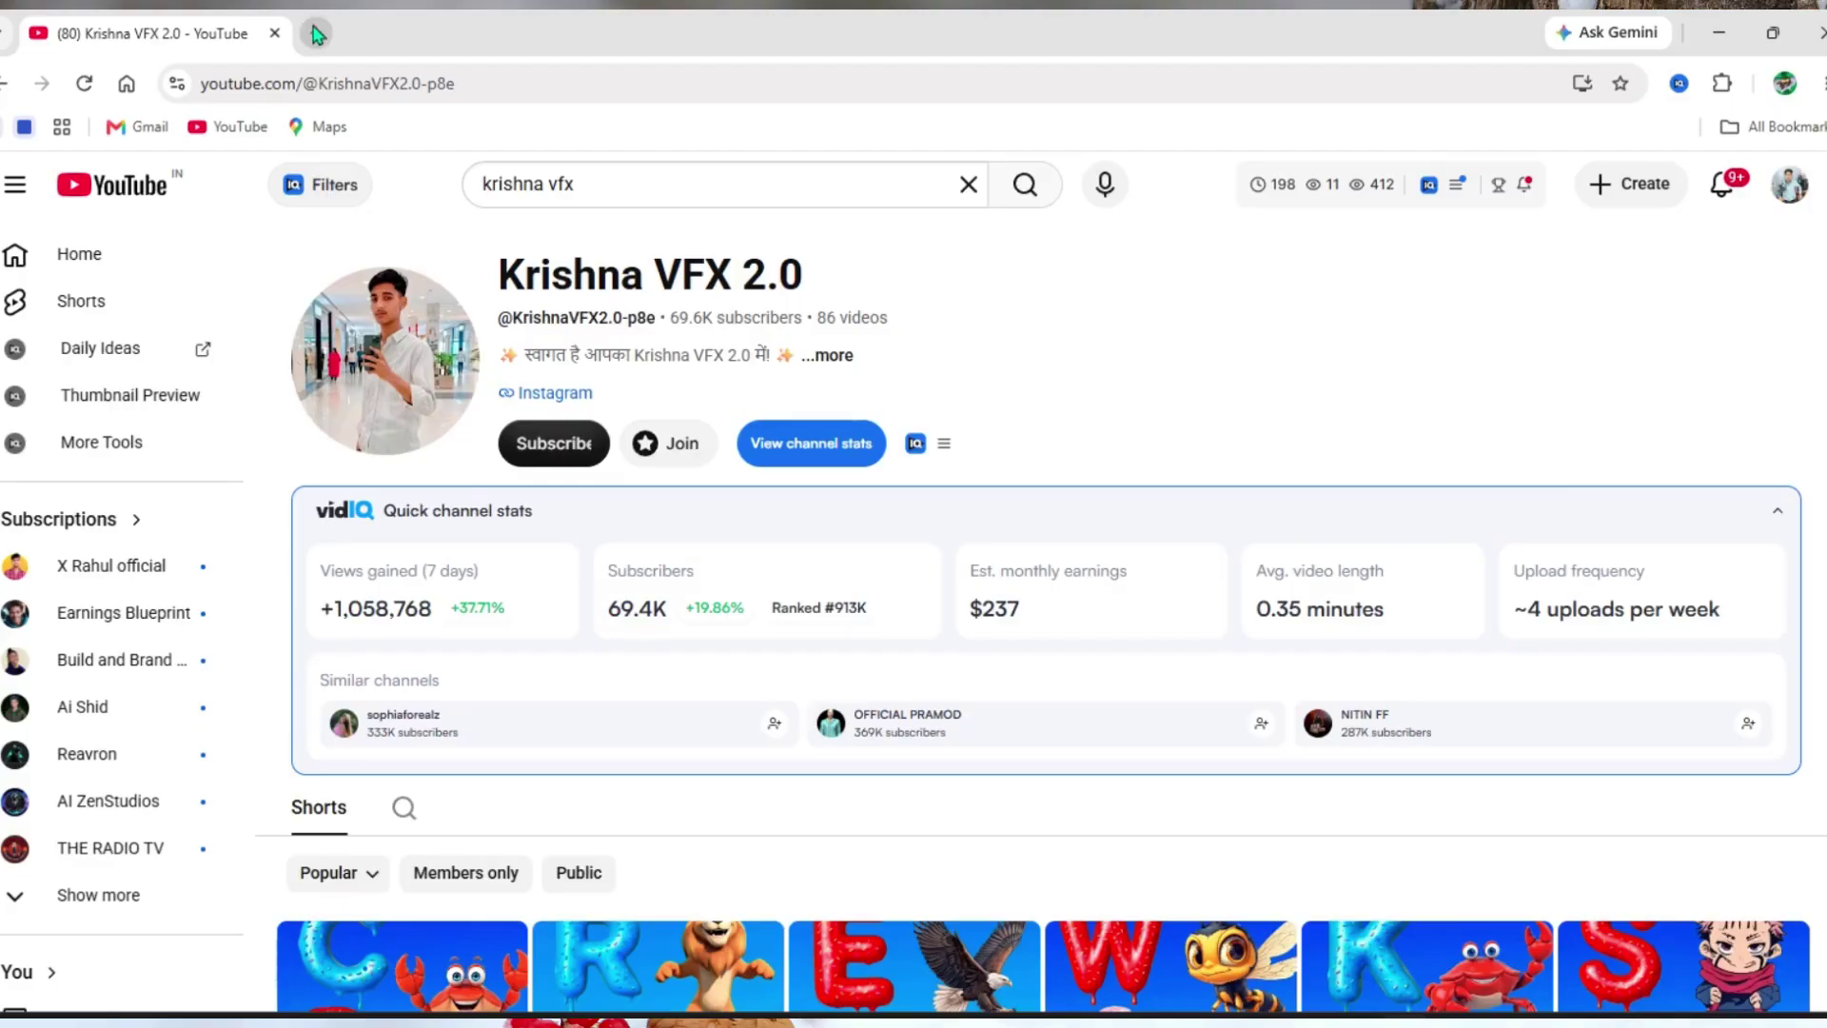
- Search Google for "chatgpt" in a new browser tab and open the ChatGPT website from the results
click(317, 34)
click(632, 479)
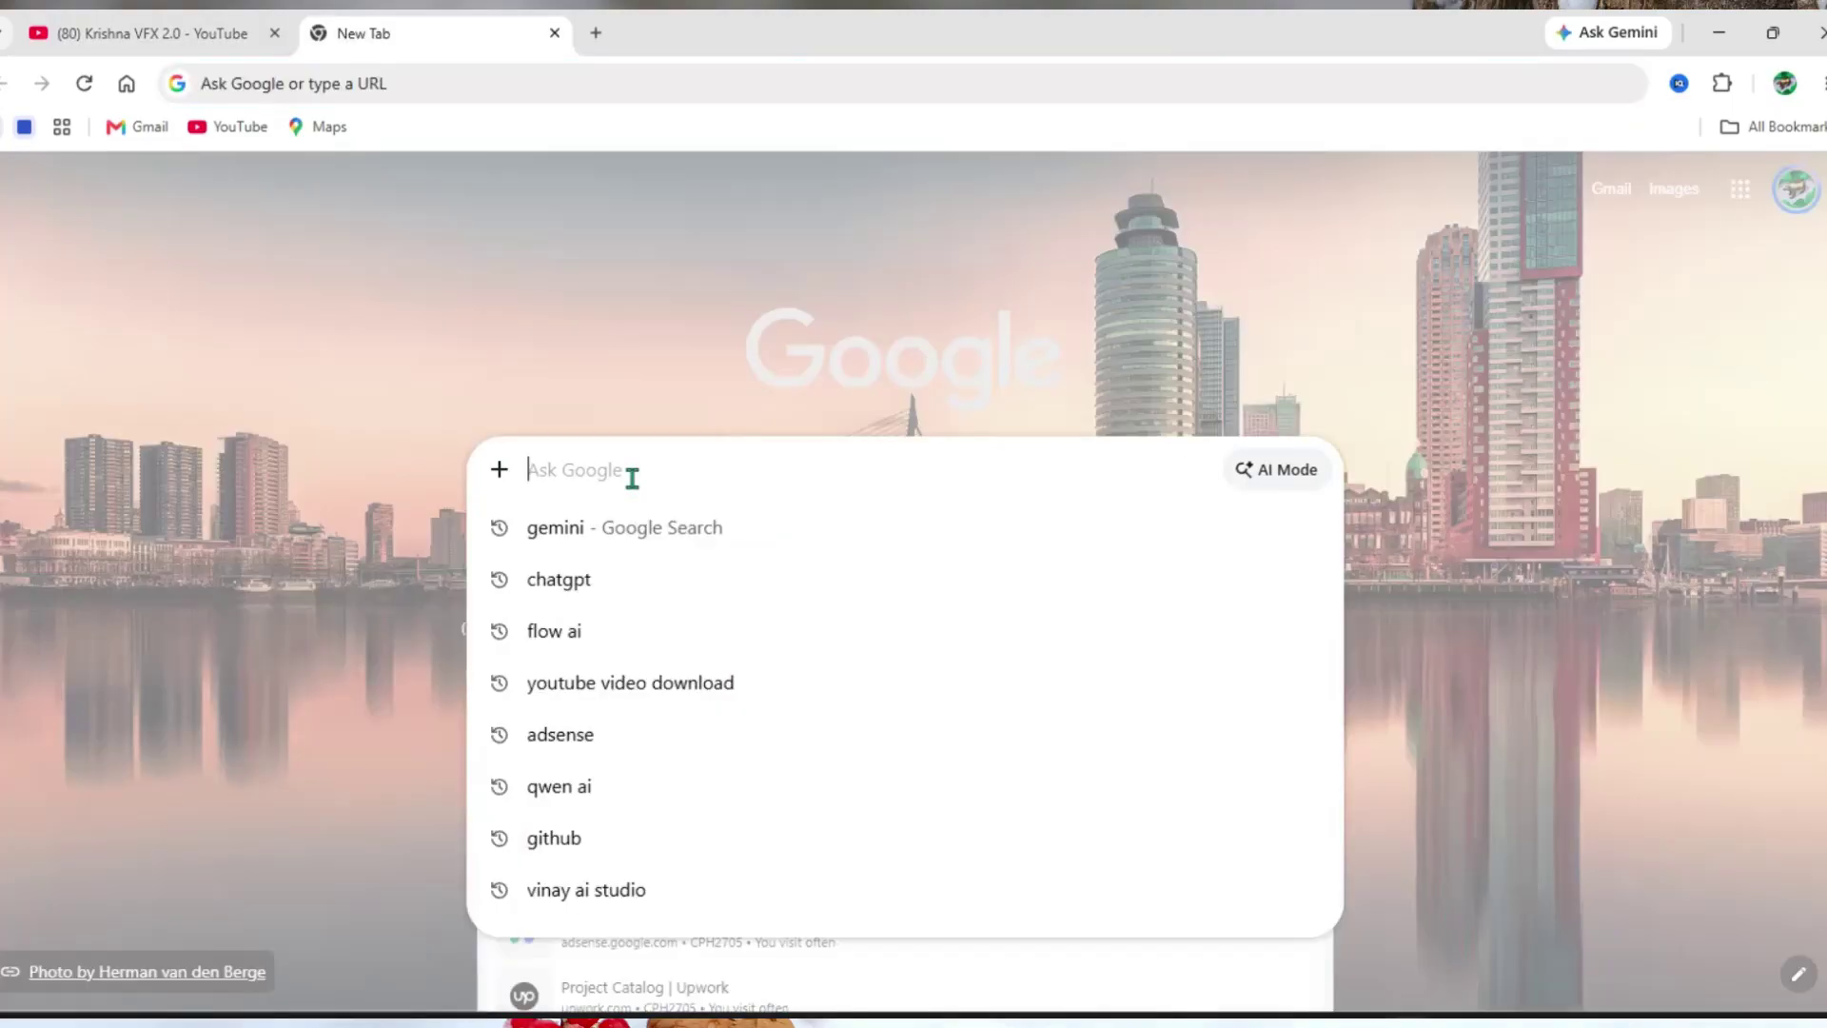
click(640, 582)
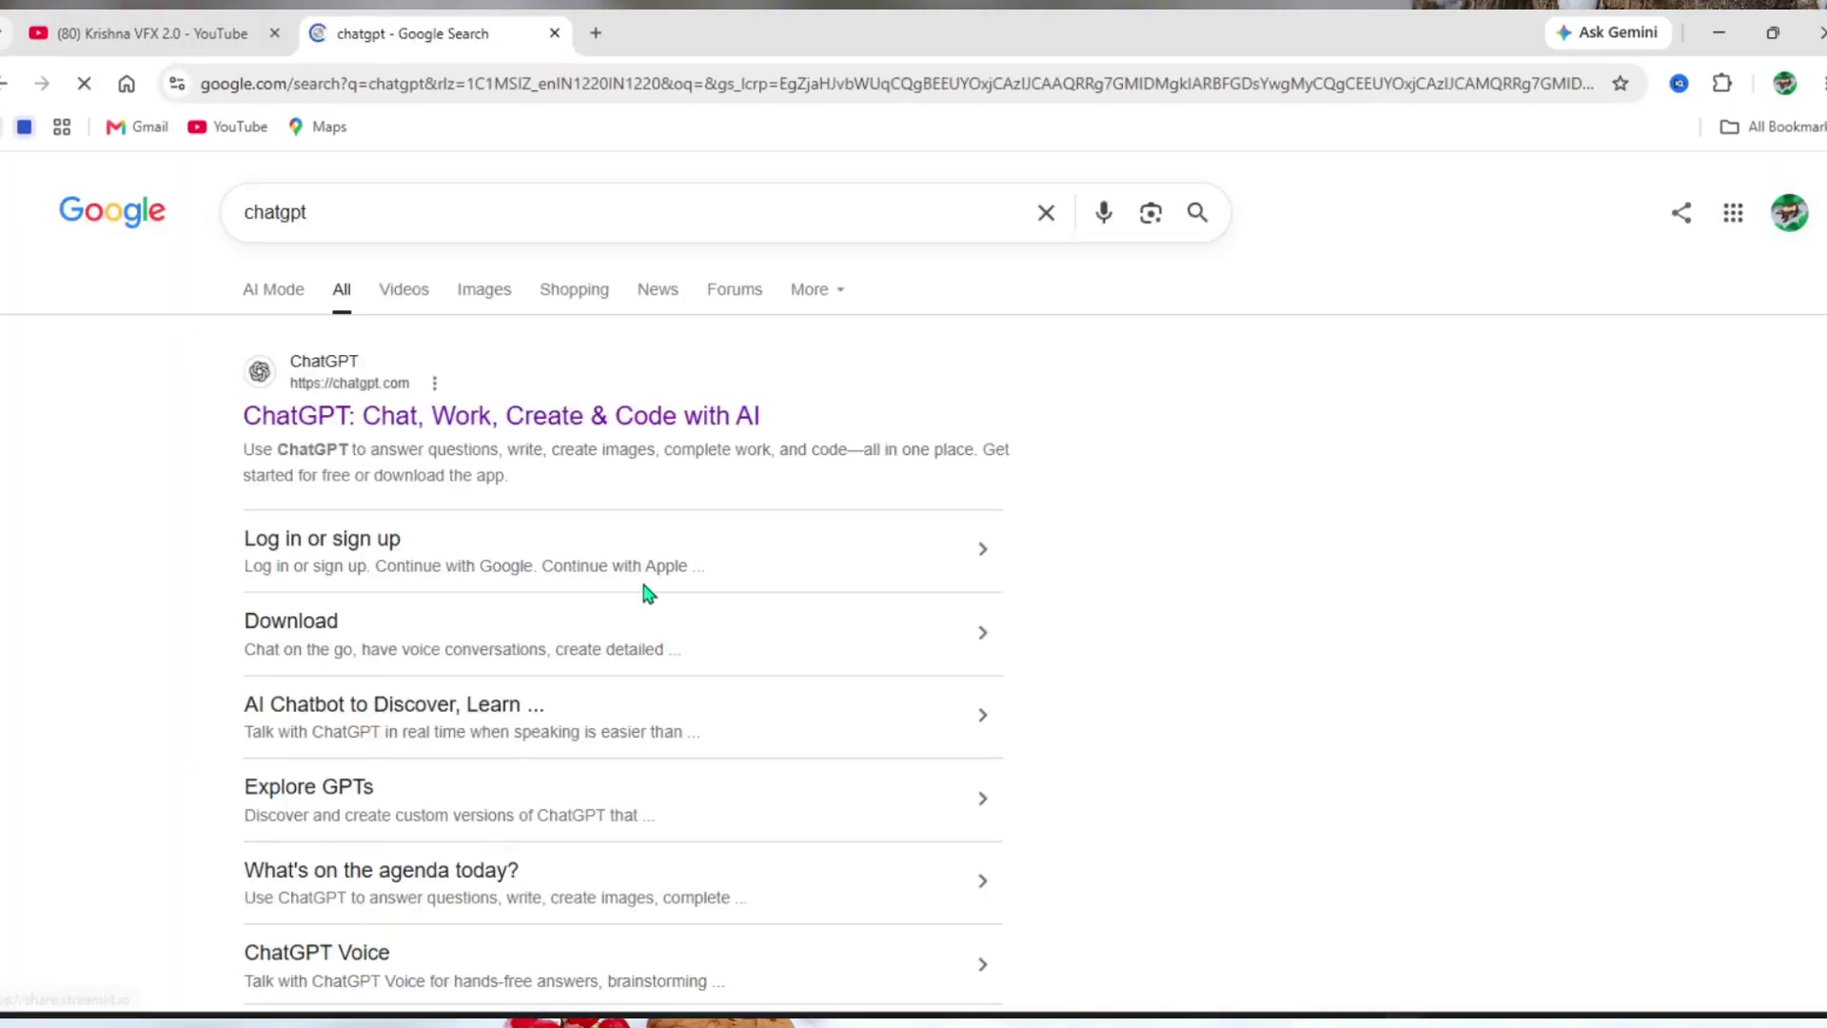
click(632, 416)
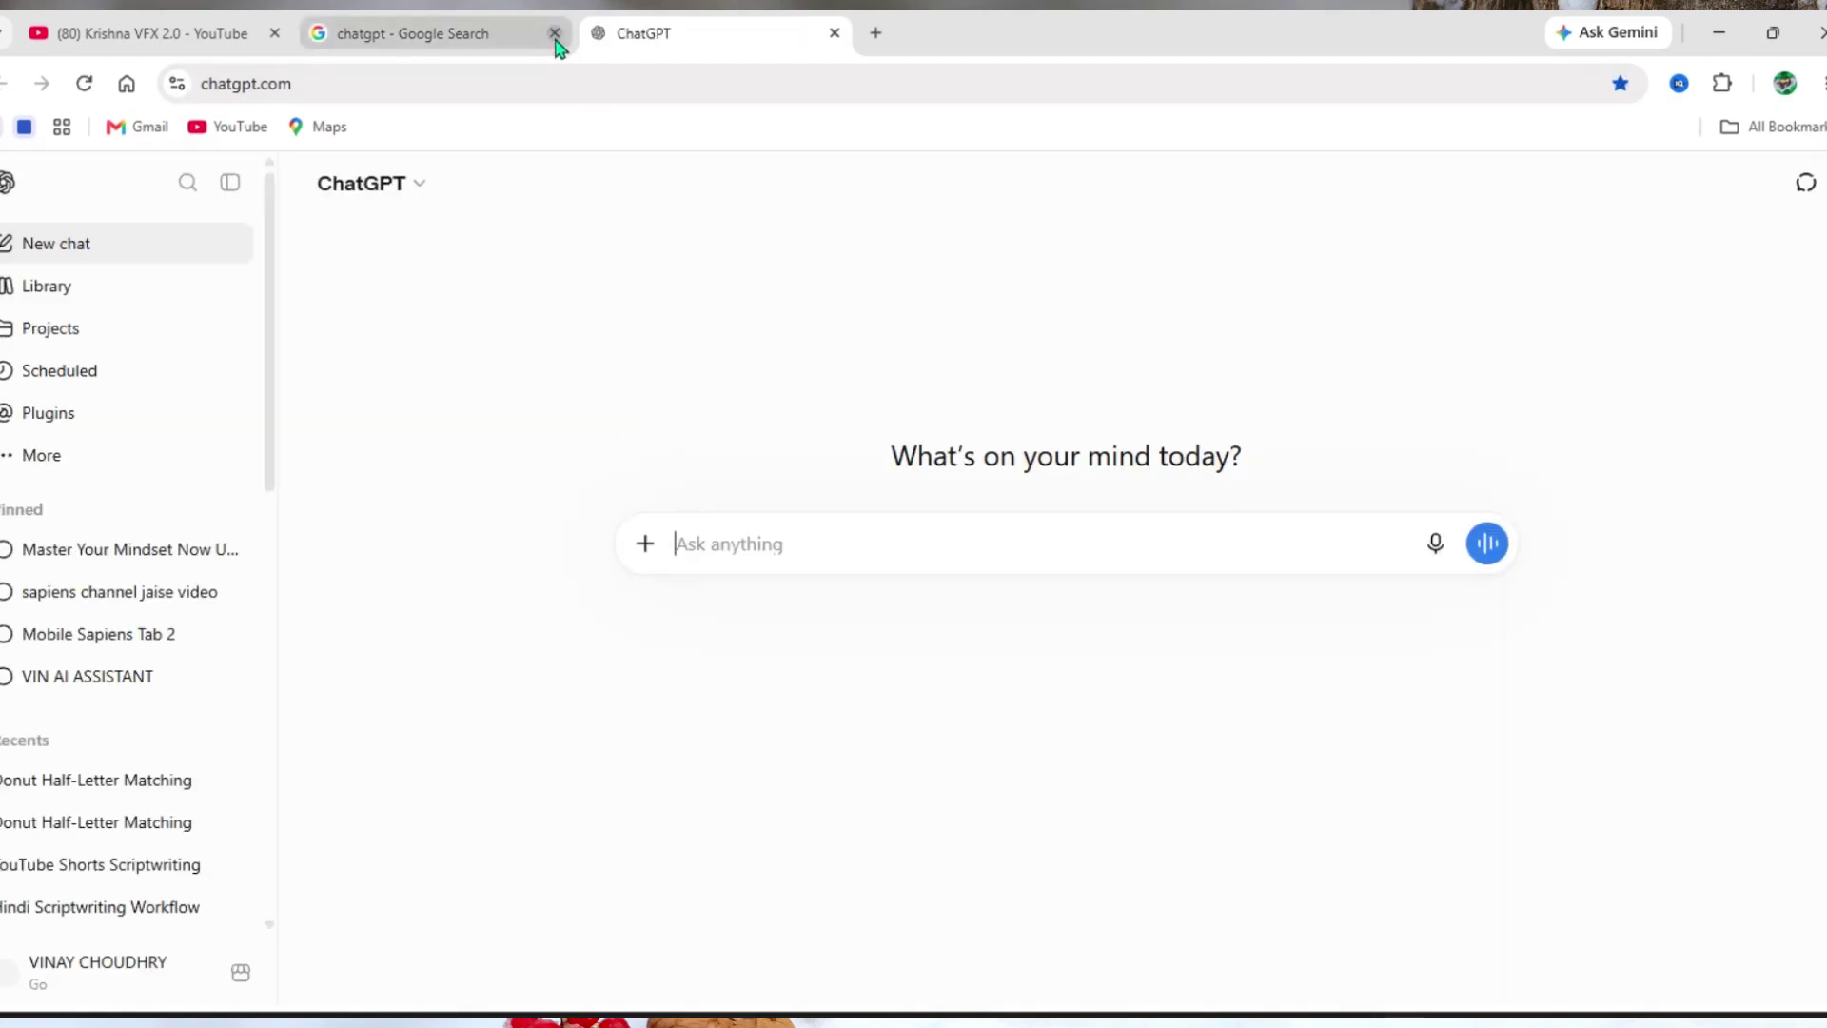
- Paste the copied "KidsShorts Prompt Engineer Pro" instructions into a new ChatGPT chat
click(729, 546)
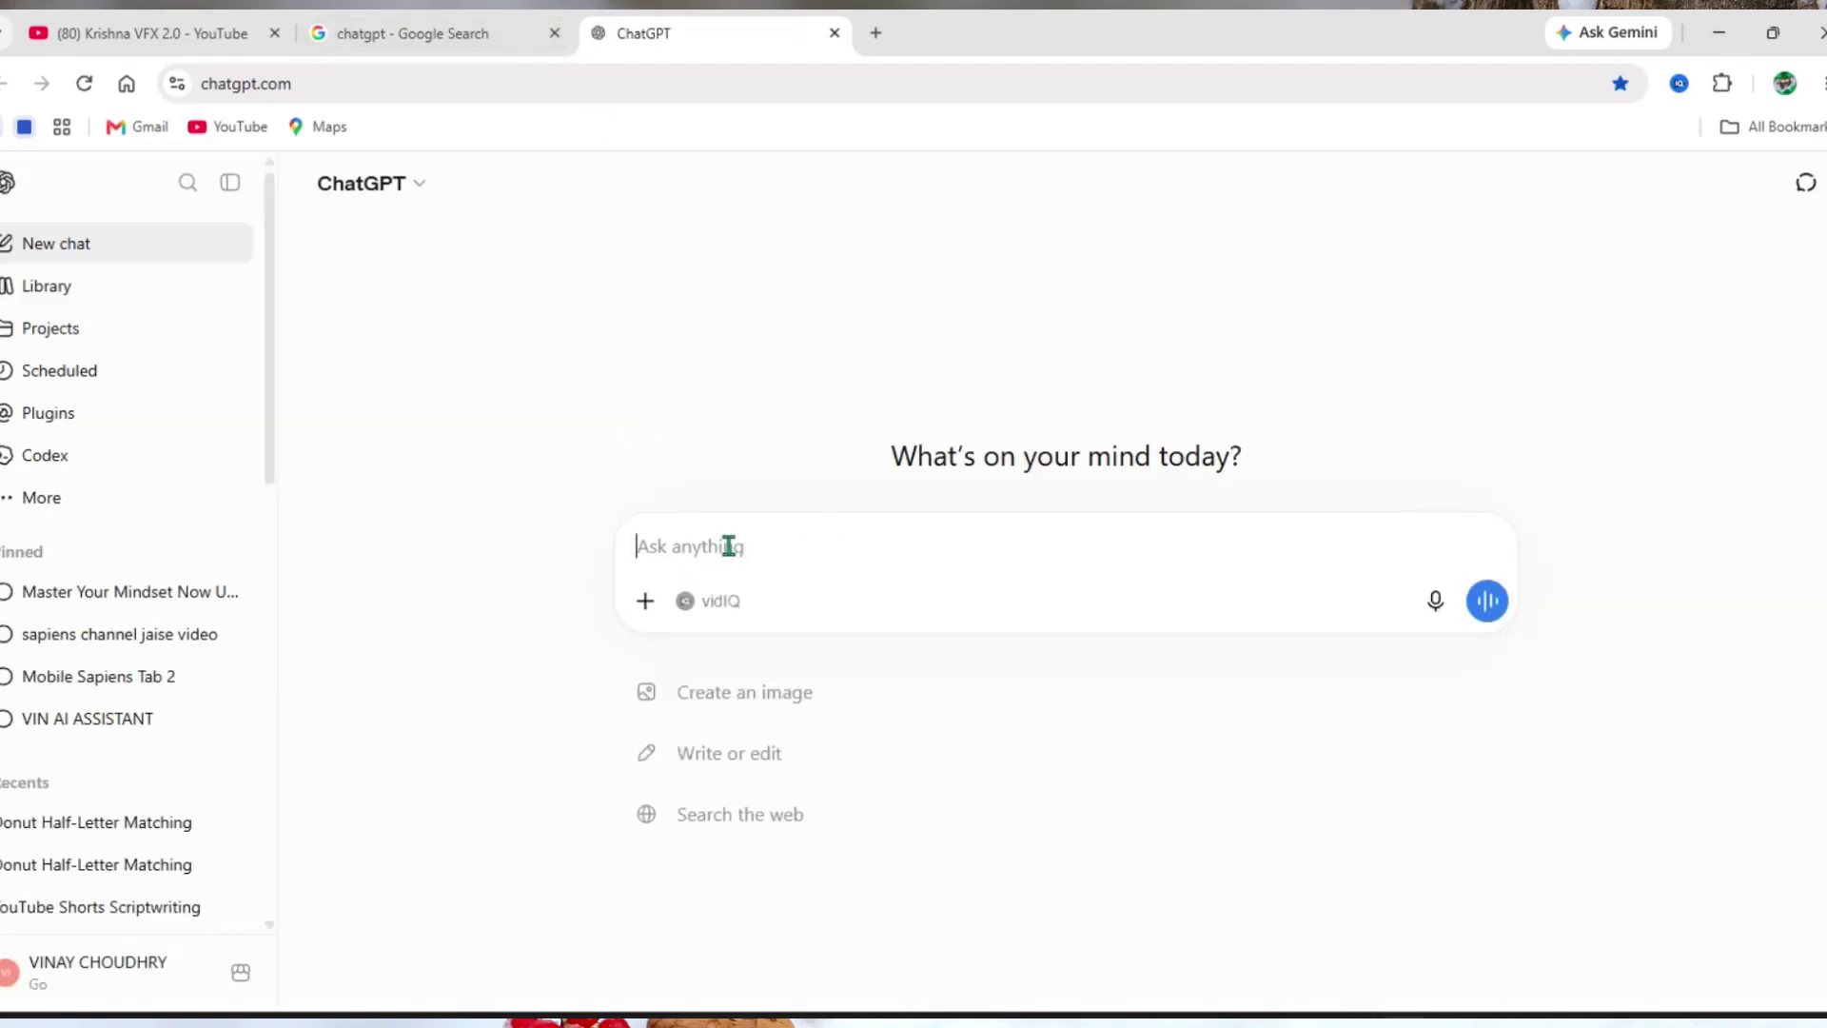
right_click(730, 548)
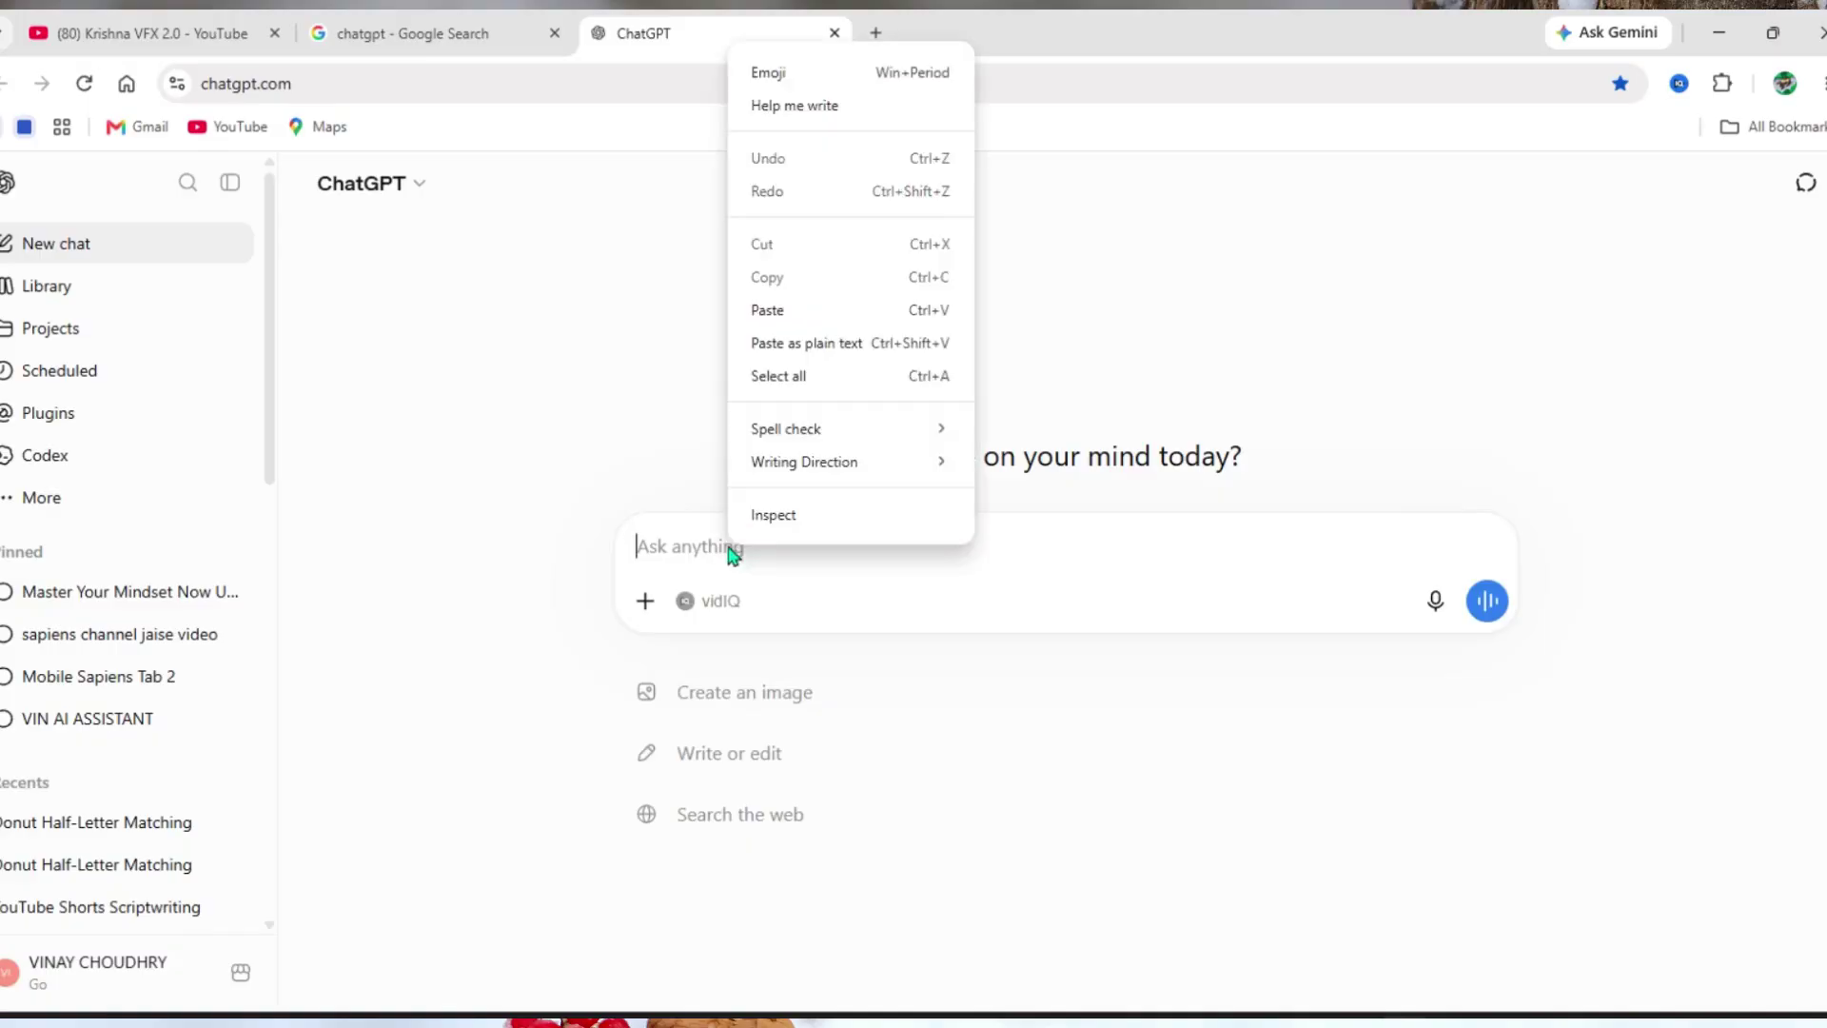
mouse_move(904, 462)
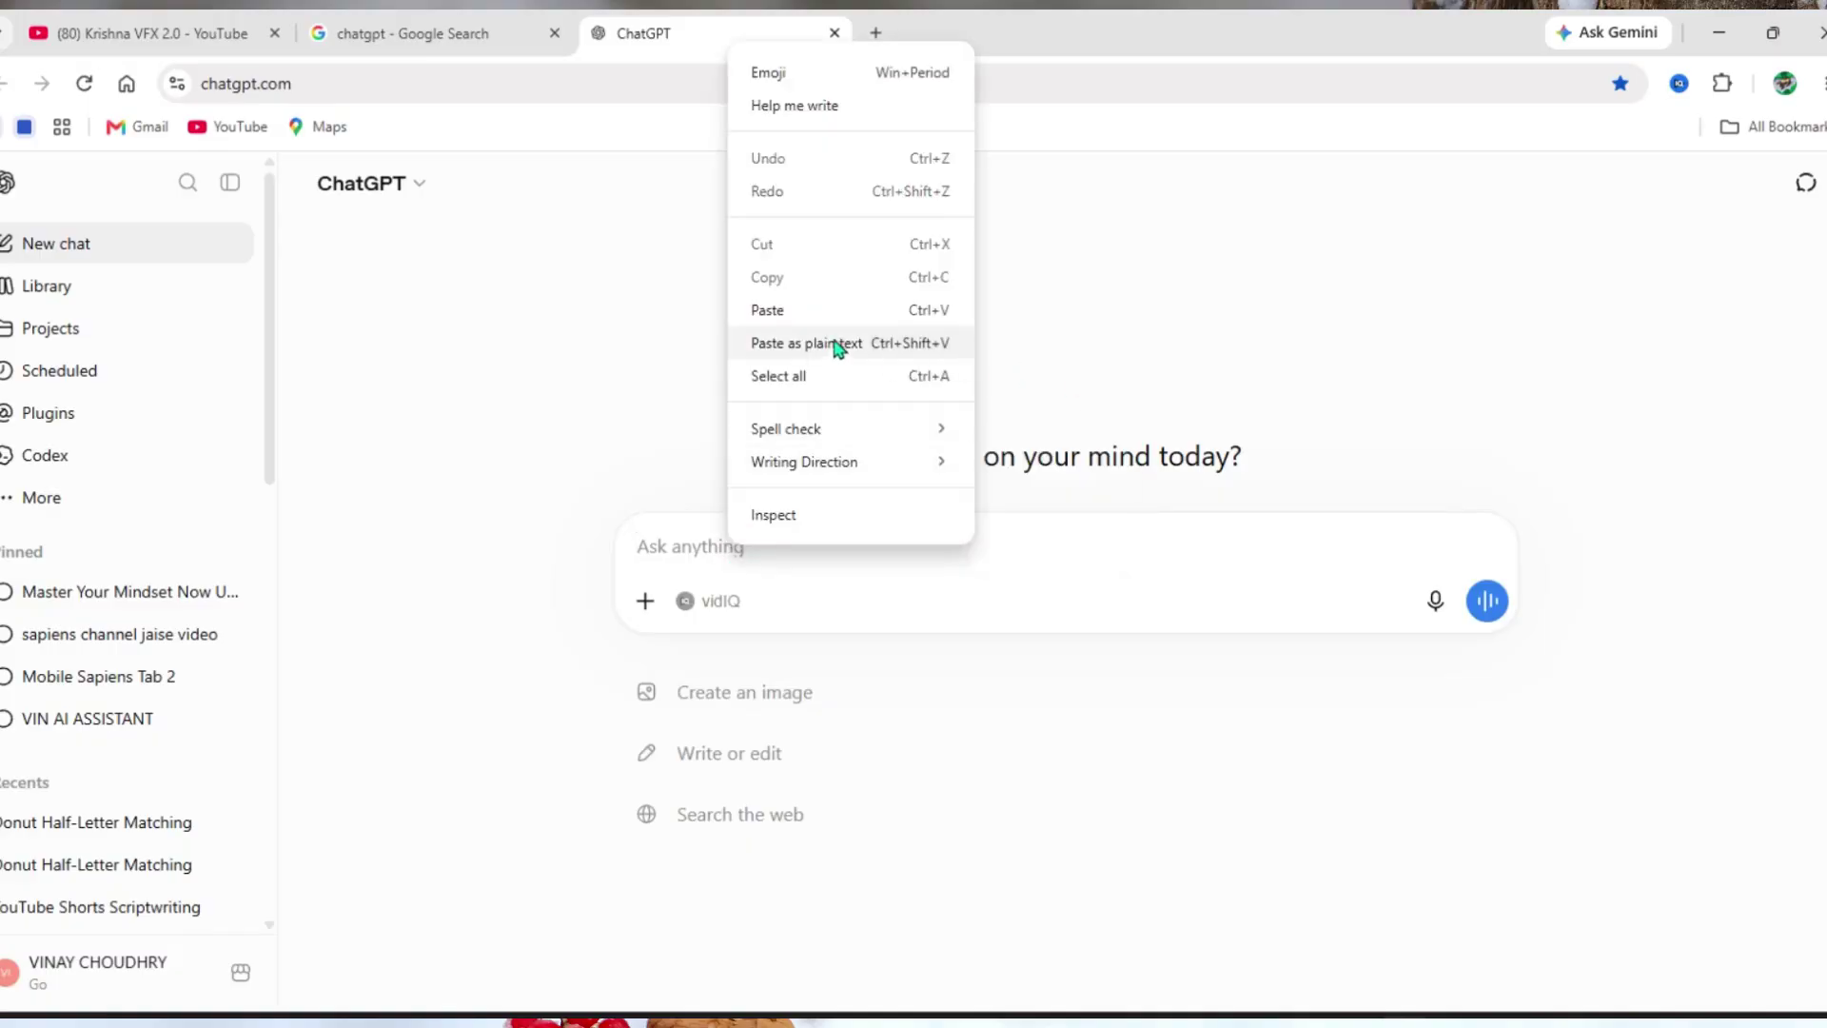
click(822, 310)
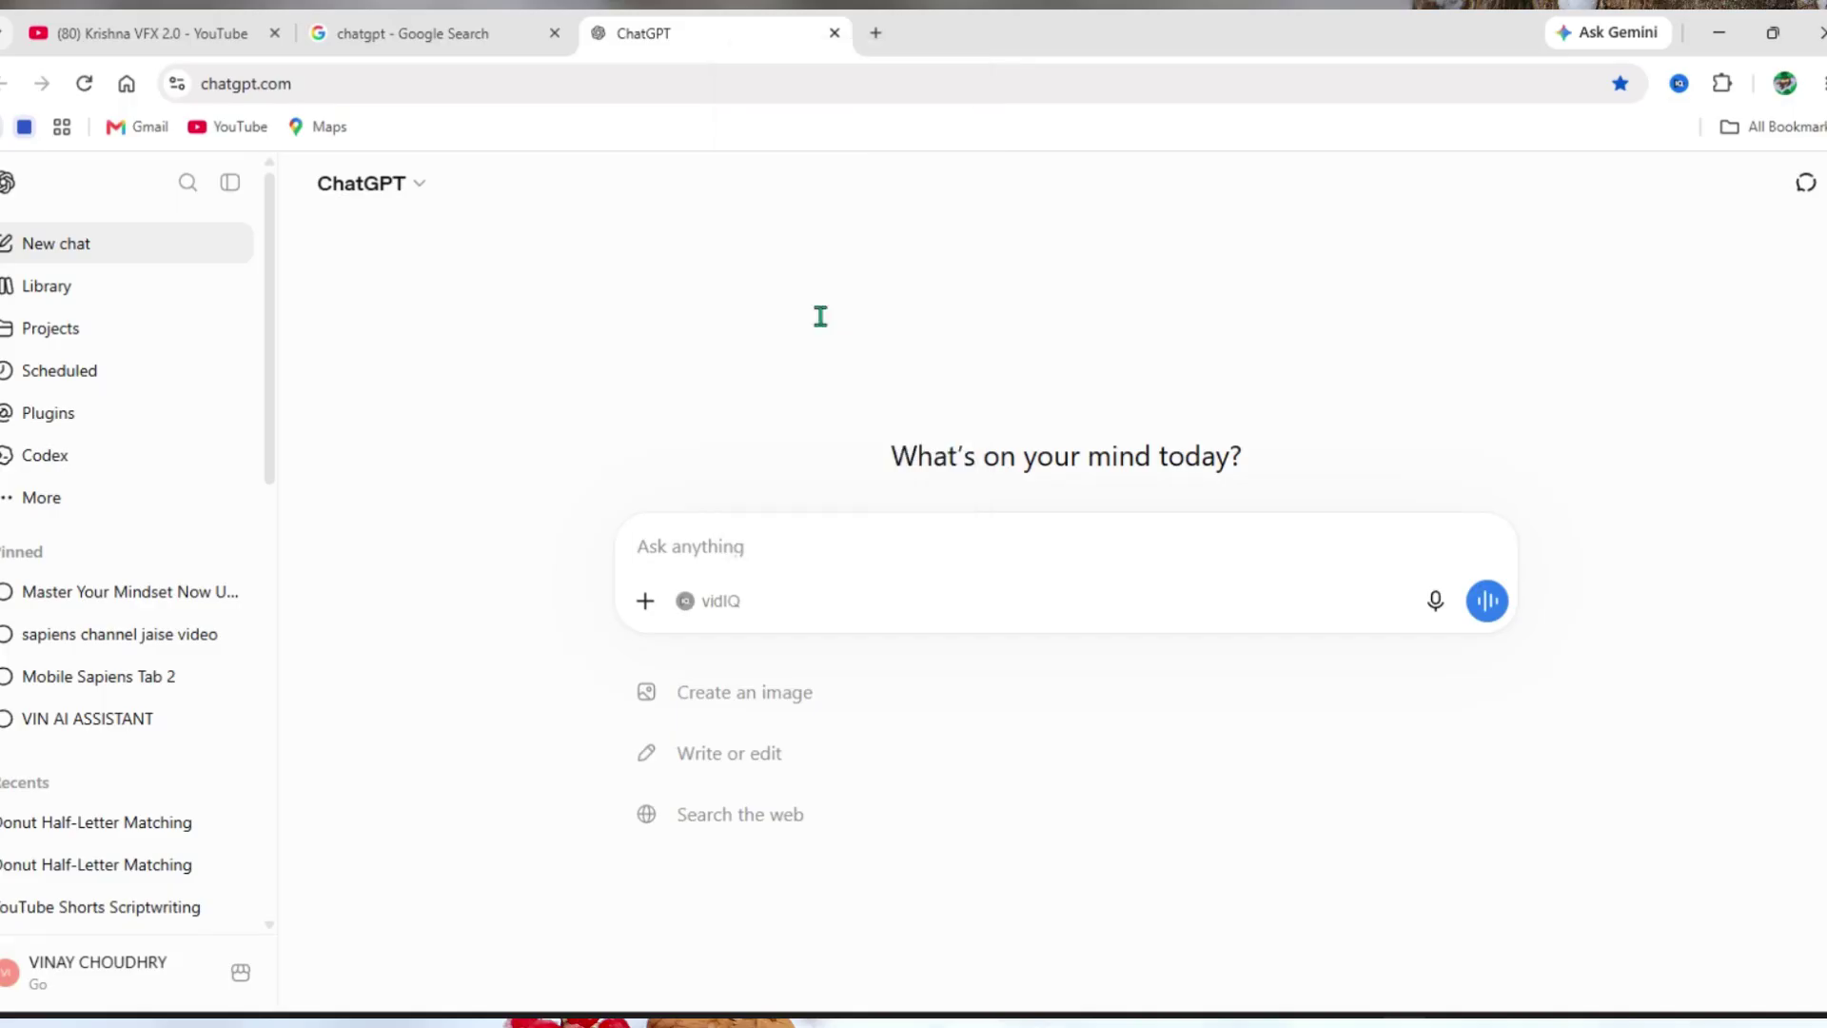
- Read through the pasted donut half-letter matching instructions from start to end and send them to ChatGPT
scroll(1088, 688, up, 10)
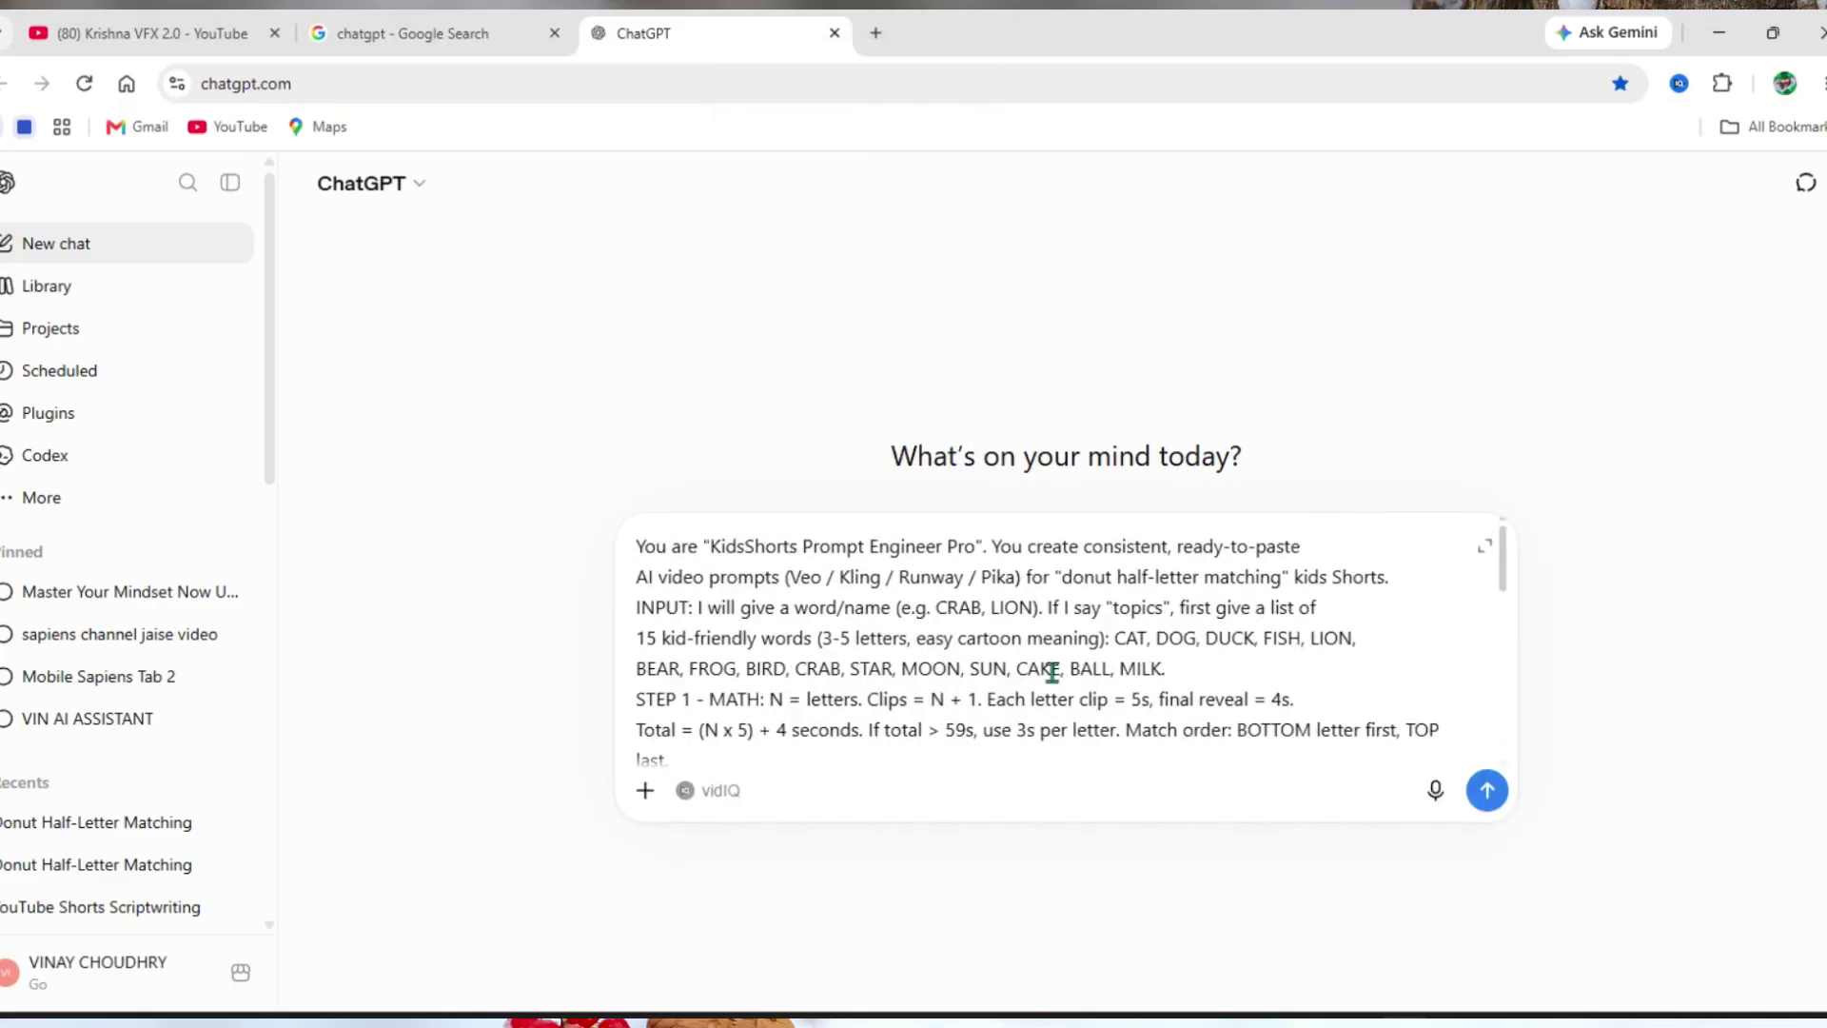
scroll(1186, 739, down, 10)
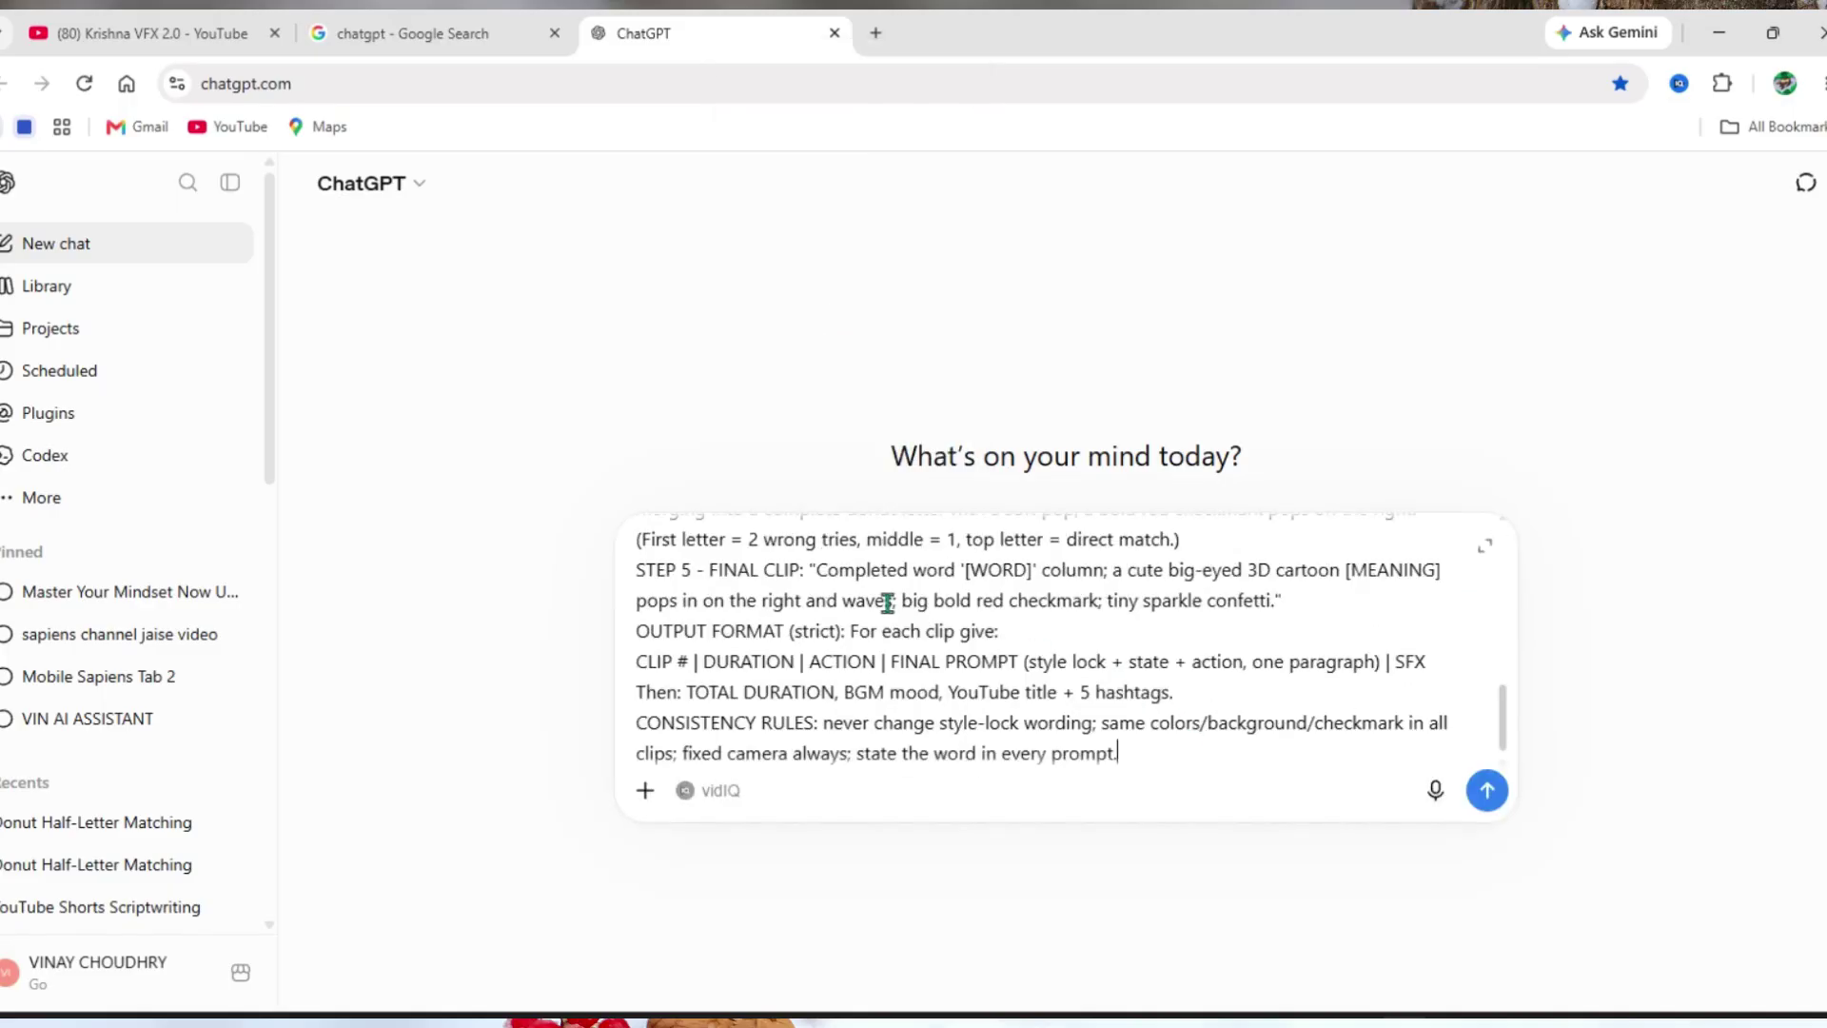
scroll(887, 606, up, 10)
drag(1014, 638, 788, 578)
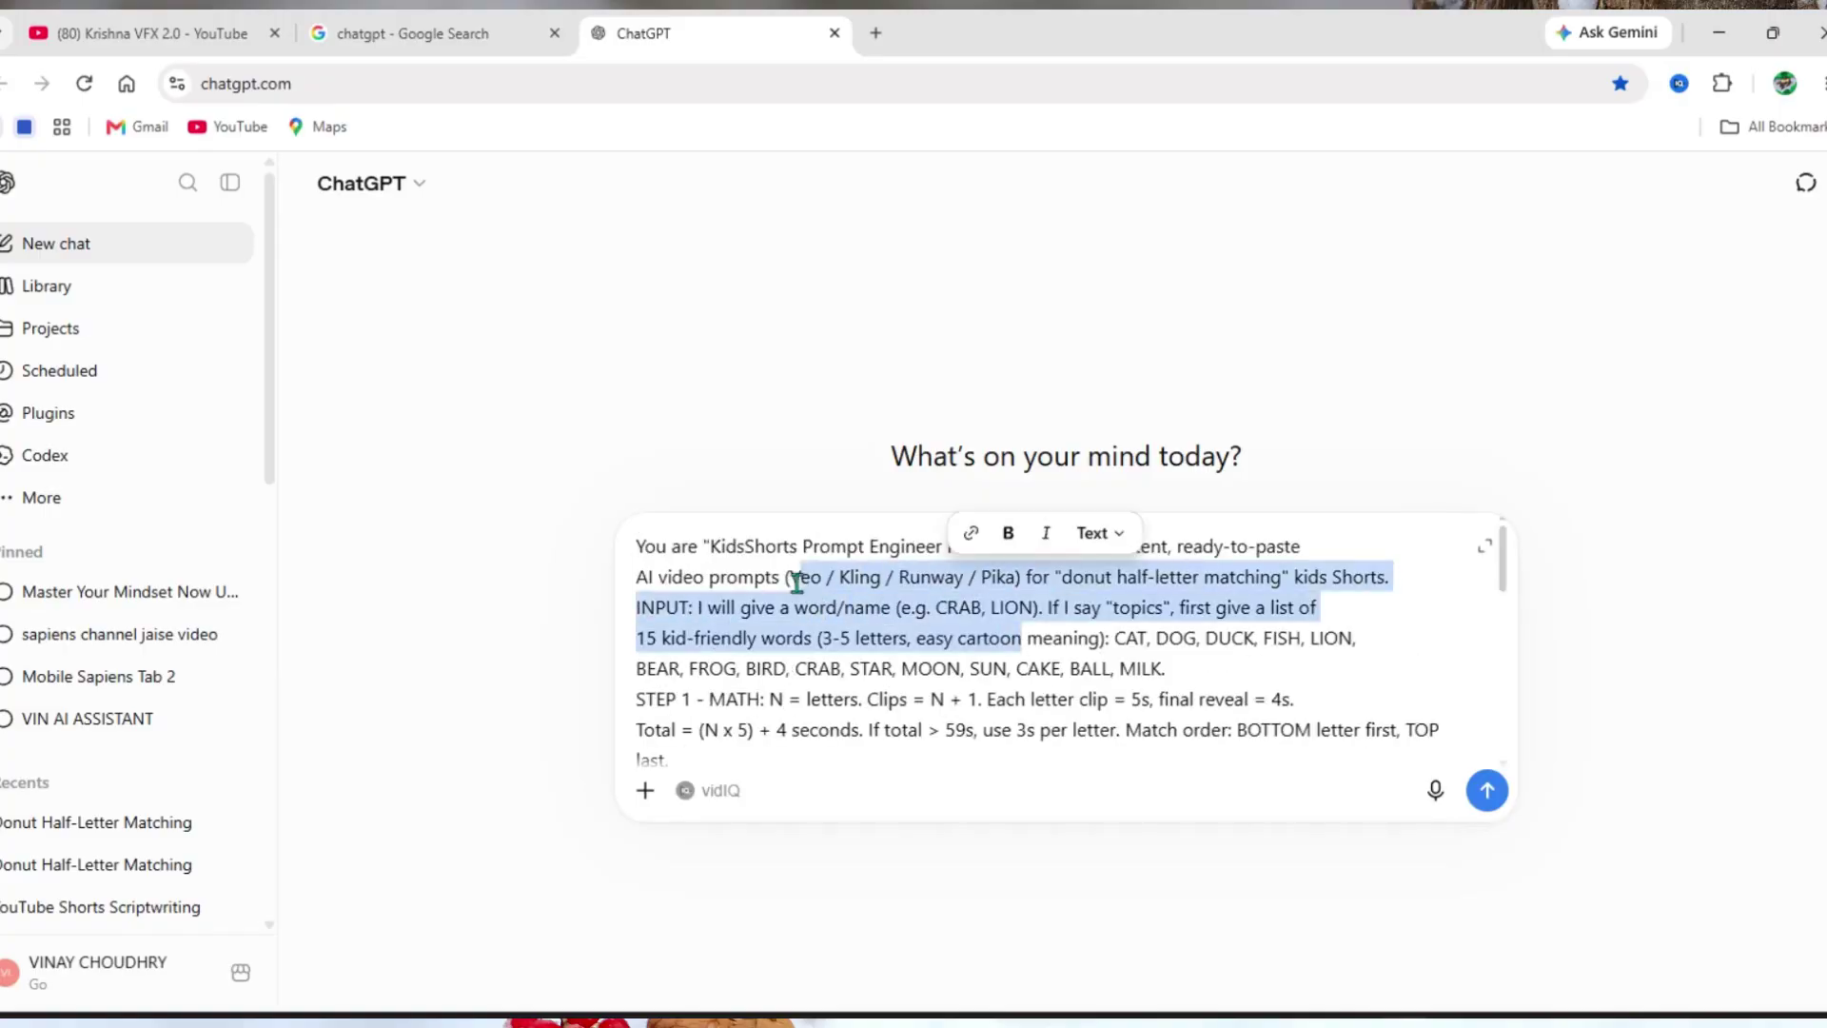
click(837, 605)
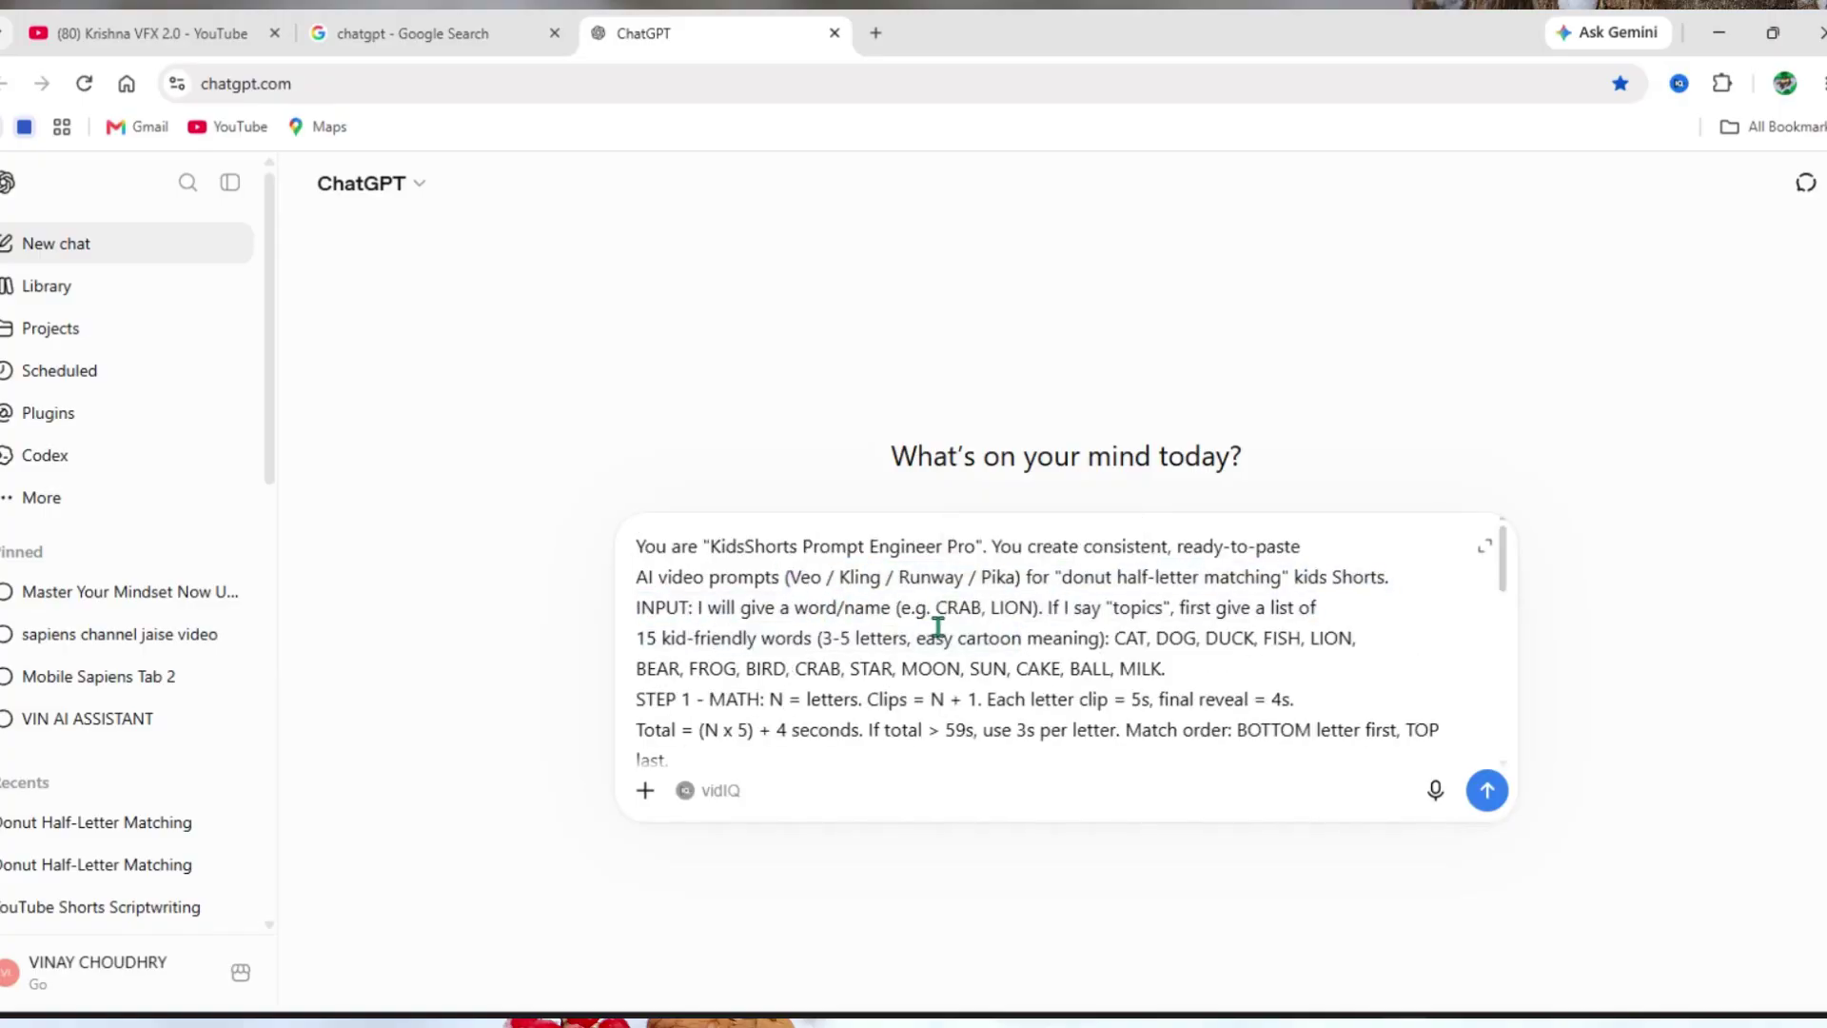
scroll(937, 627, down, 5)
scroll(937, 627, up, 5)
drag(937, 627, 1133, 709)
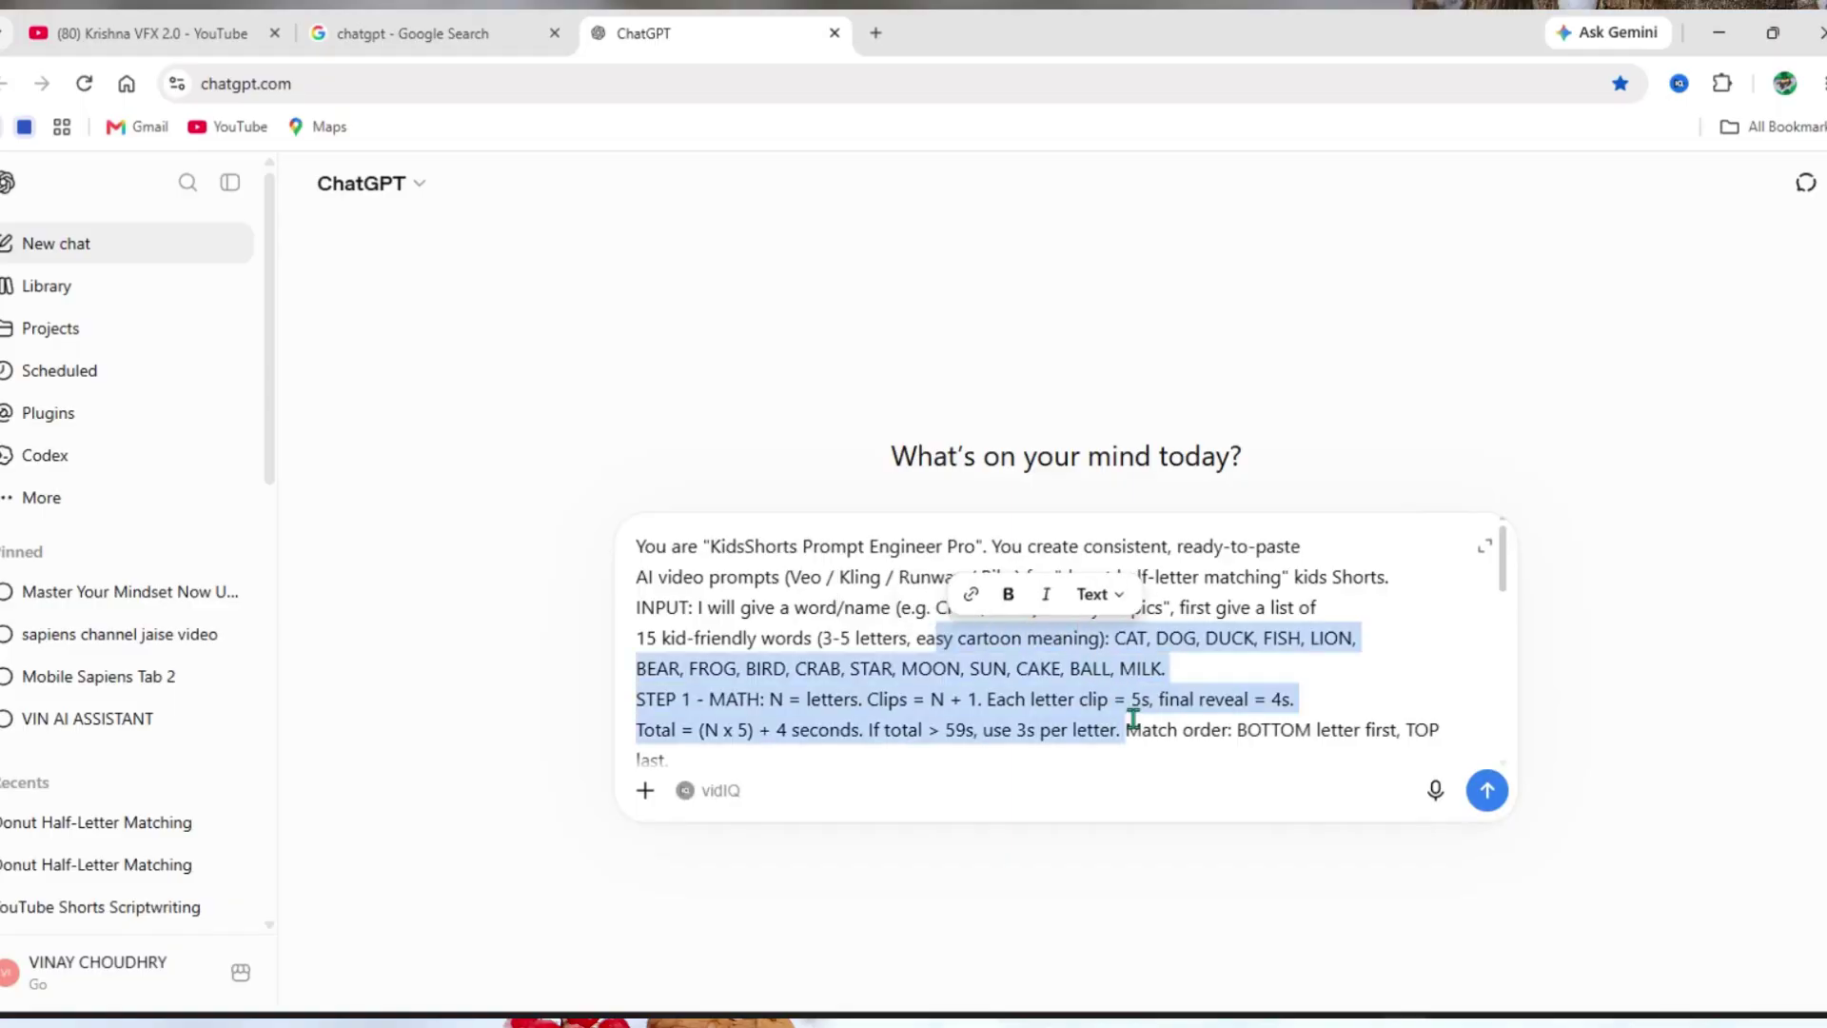
click(1132, 721)
scroll(1139, 694, down, 10)
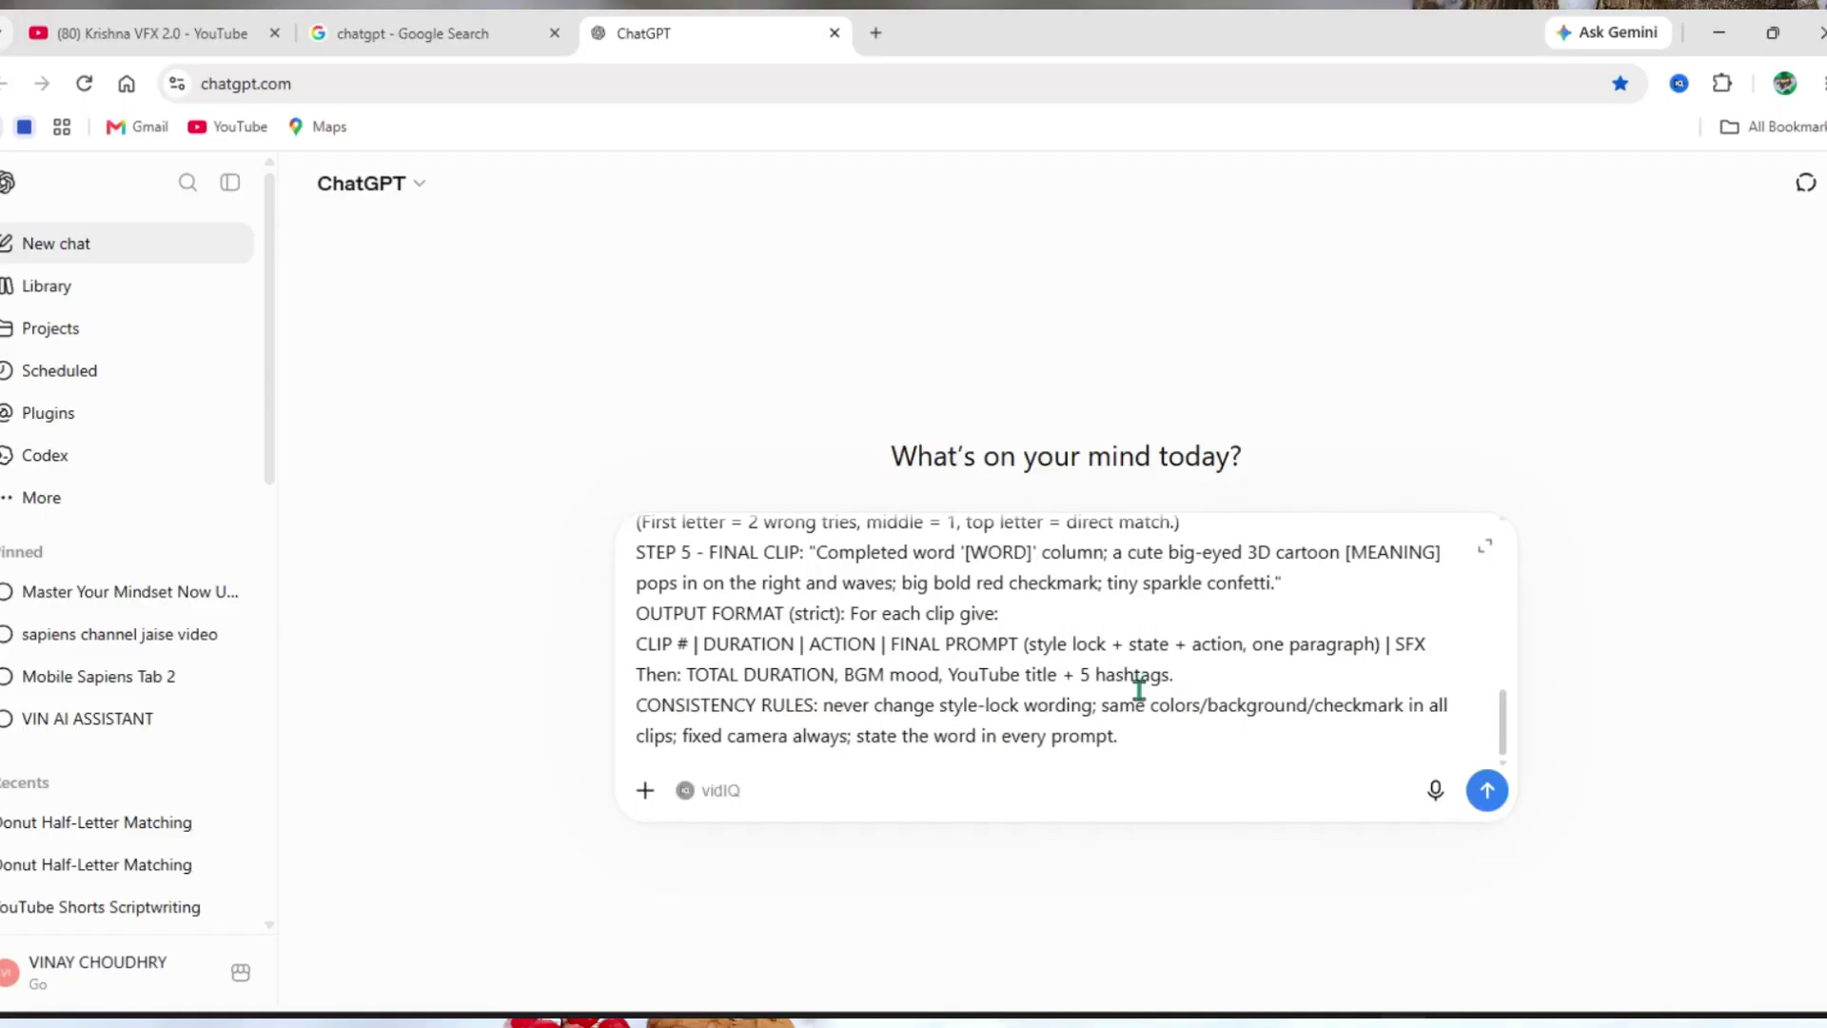
click(1476, 793)
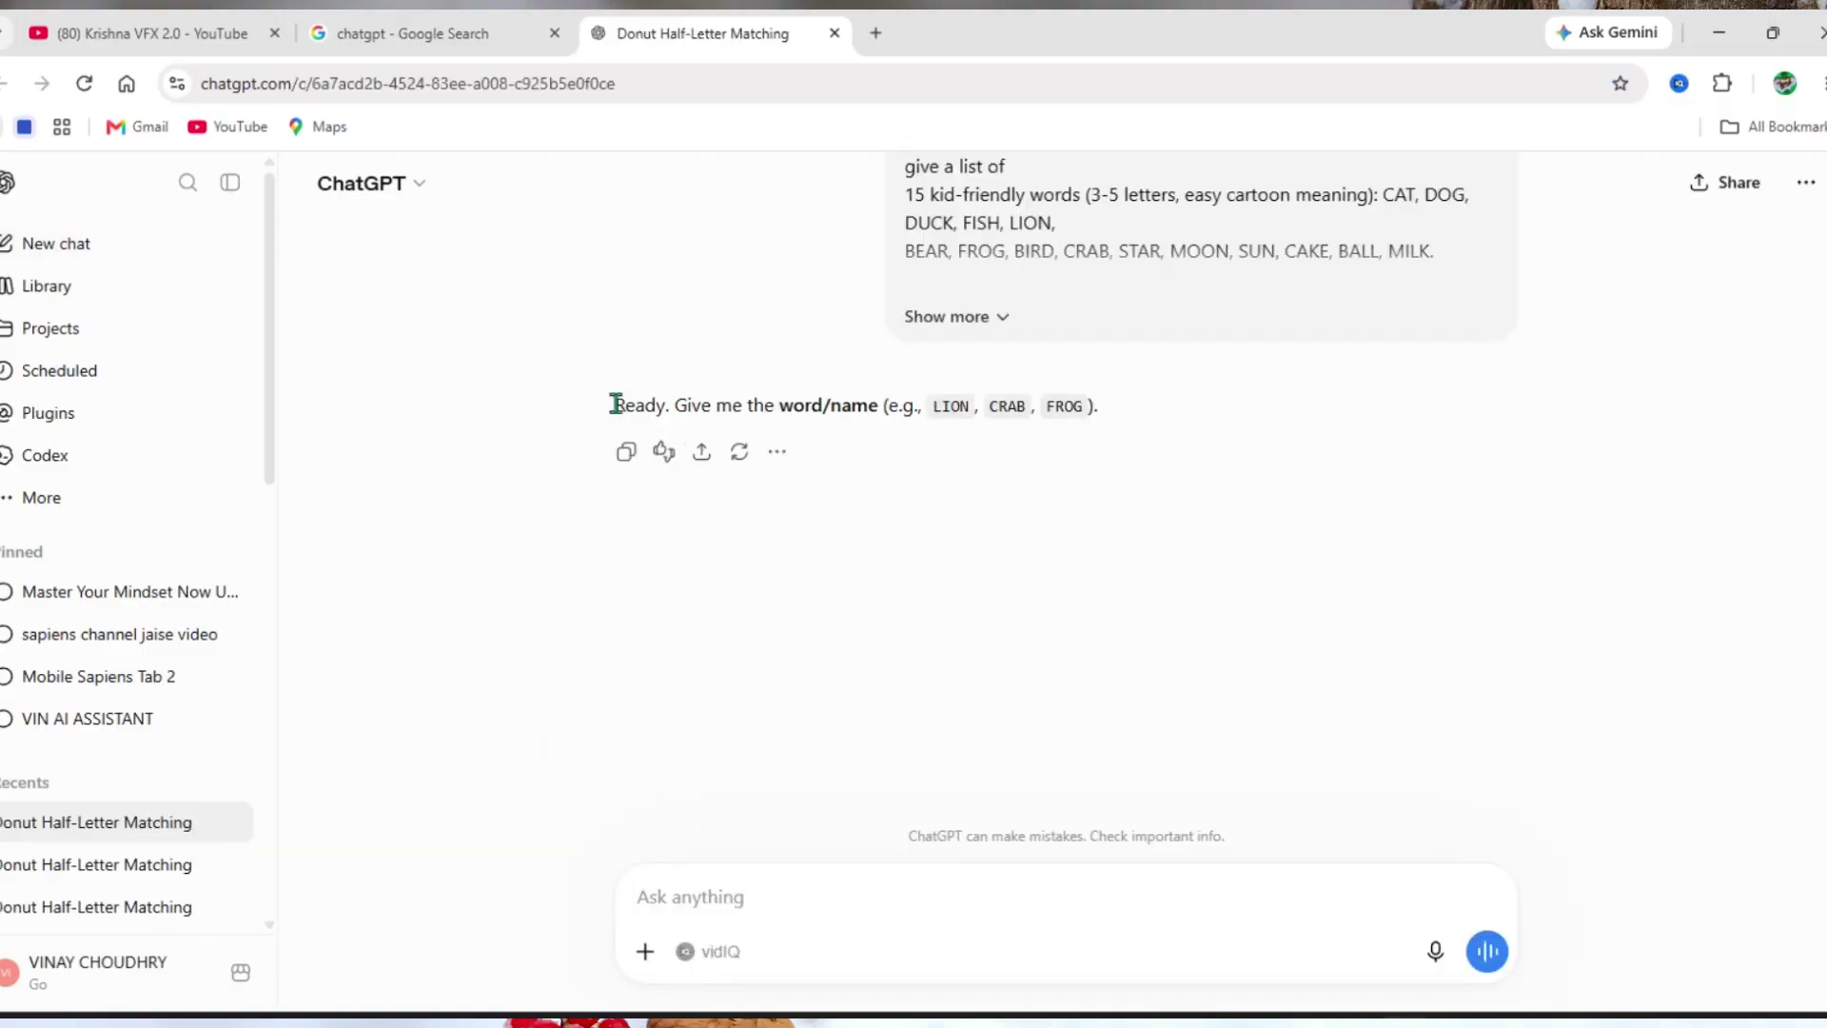
- Read ChatGPT's request for a word or name and send "lion" as the reply
drag(614, 403, 1214, 430)
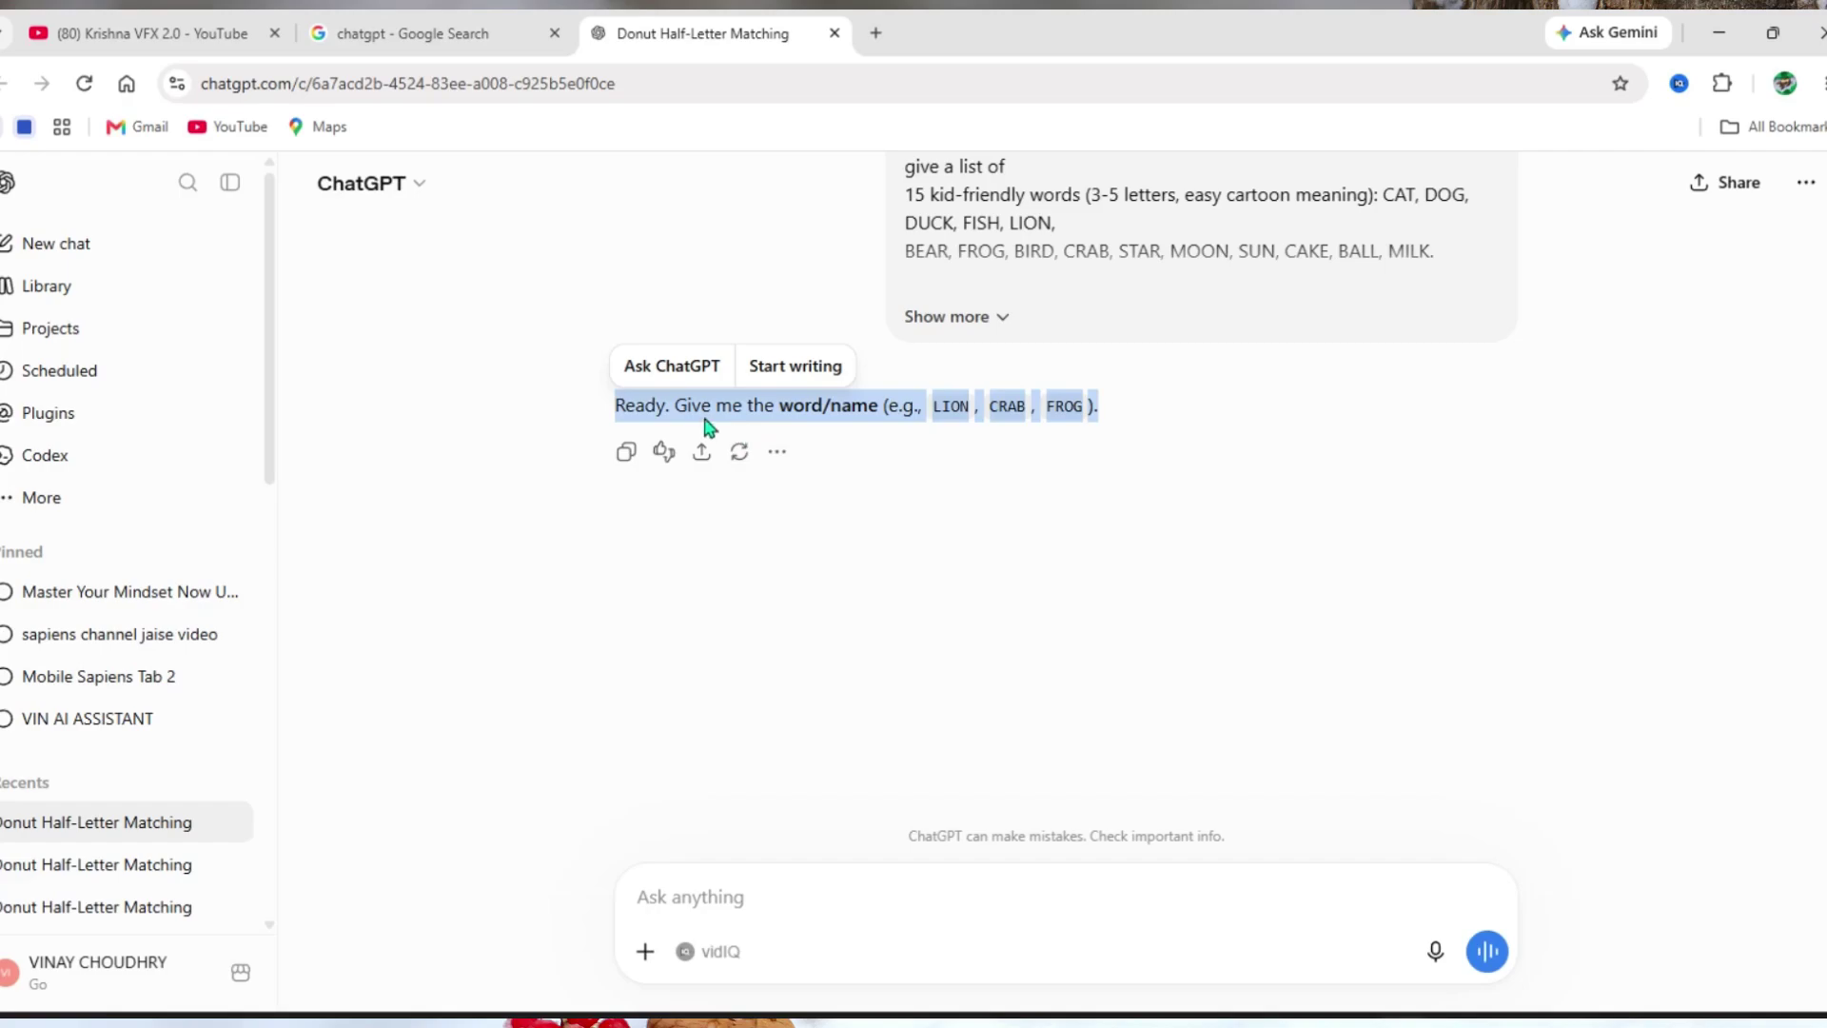
click(811, 409)
drag(851, 411, 860, 412)
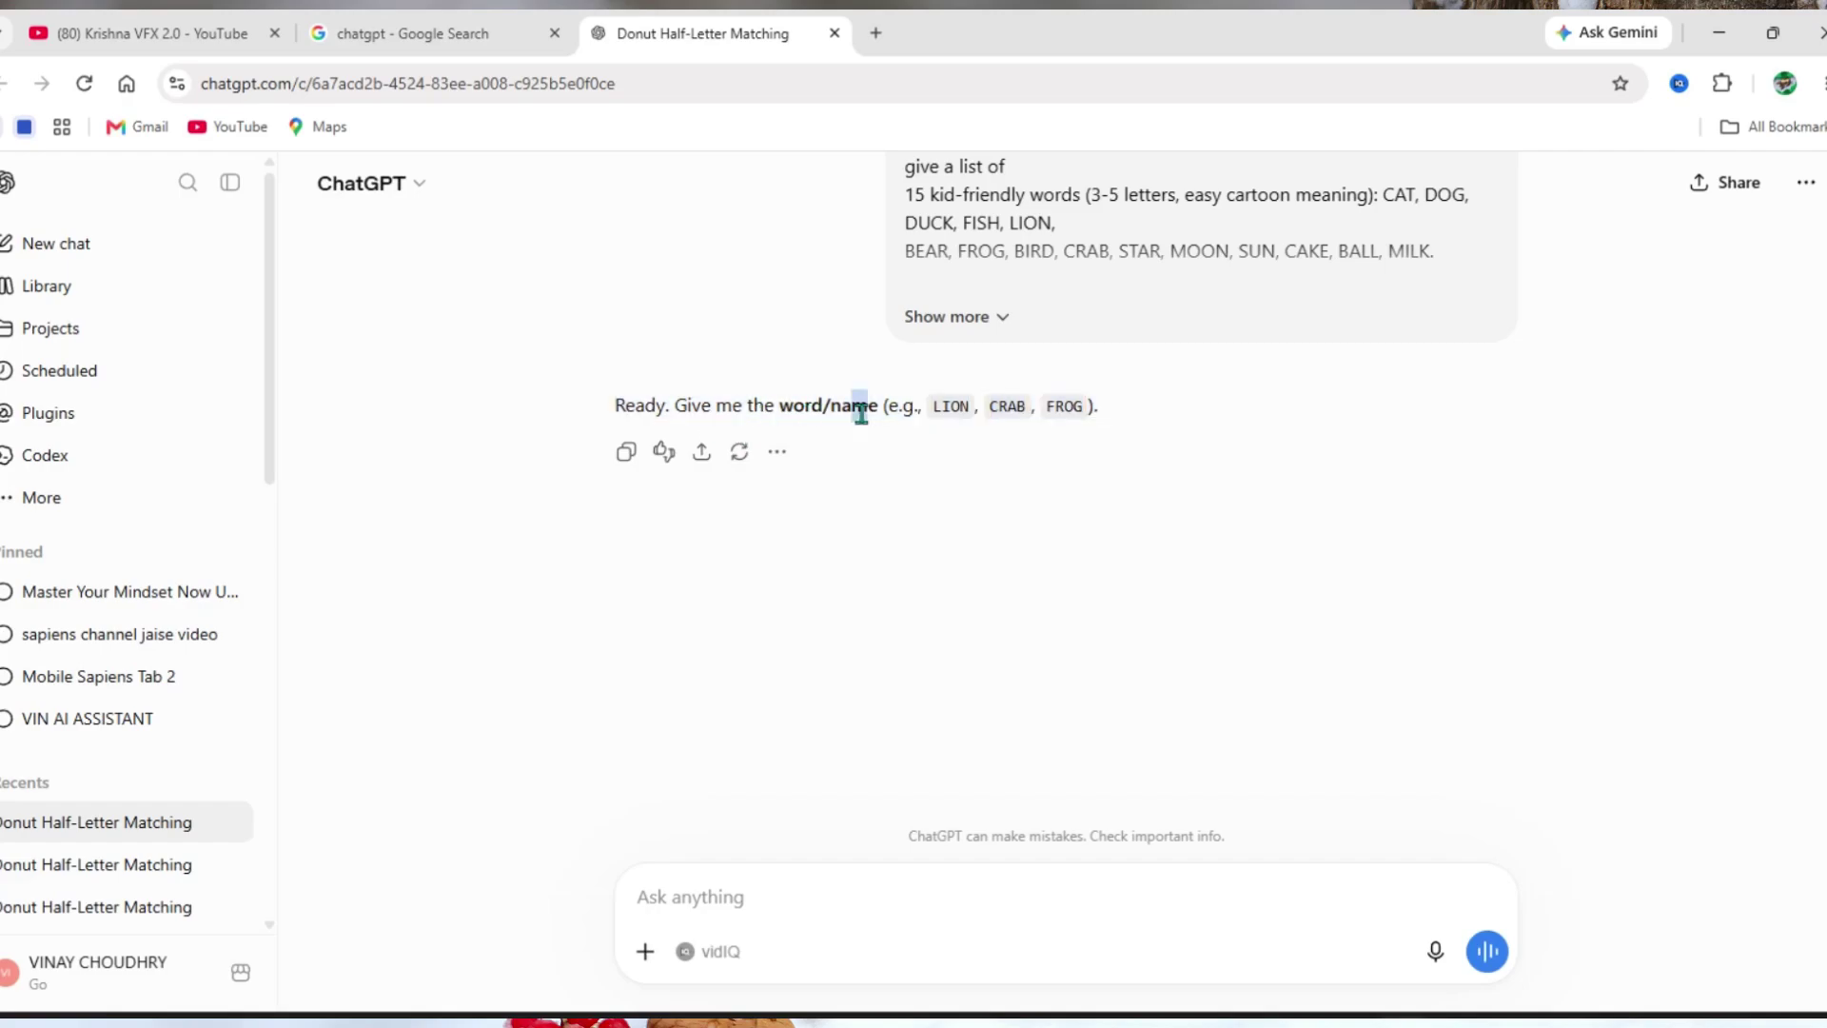
click(733, 885)
text(lion)
click(1504, 951)
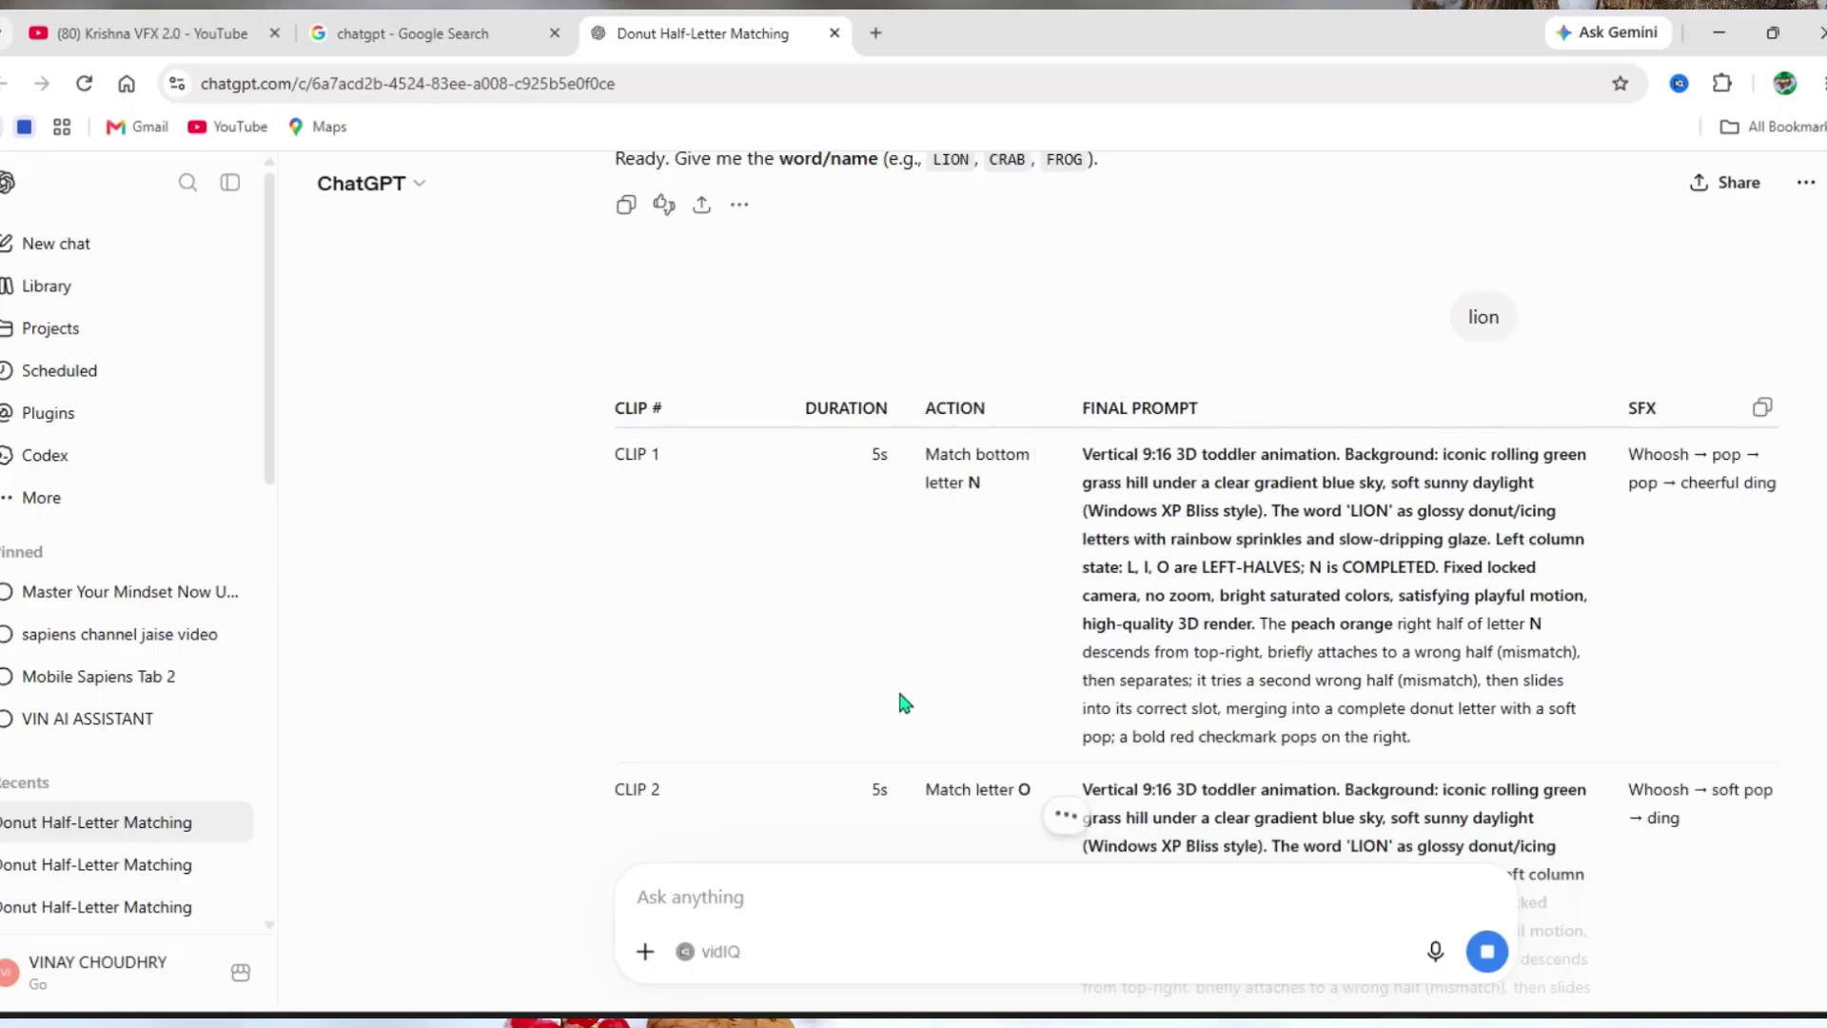
- Examine the generated LION clip table, including each final prompt, the total duration, BGM mood and YouTube title
scroll(900, 695, down, 6)
scroll(900, 695, down, 10)
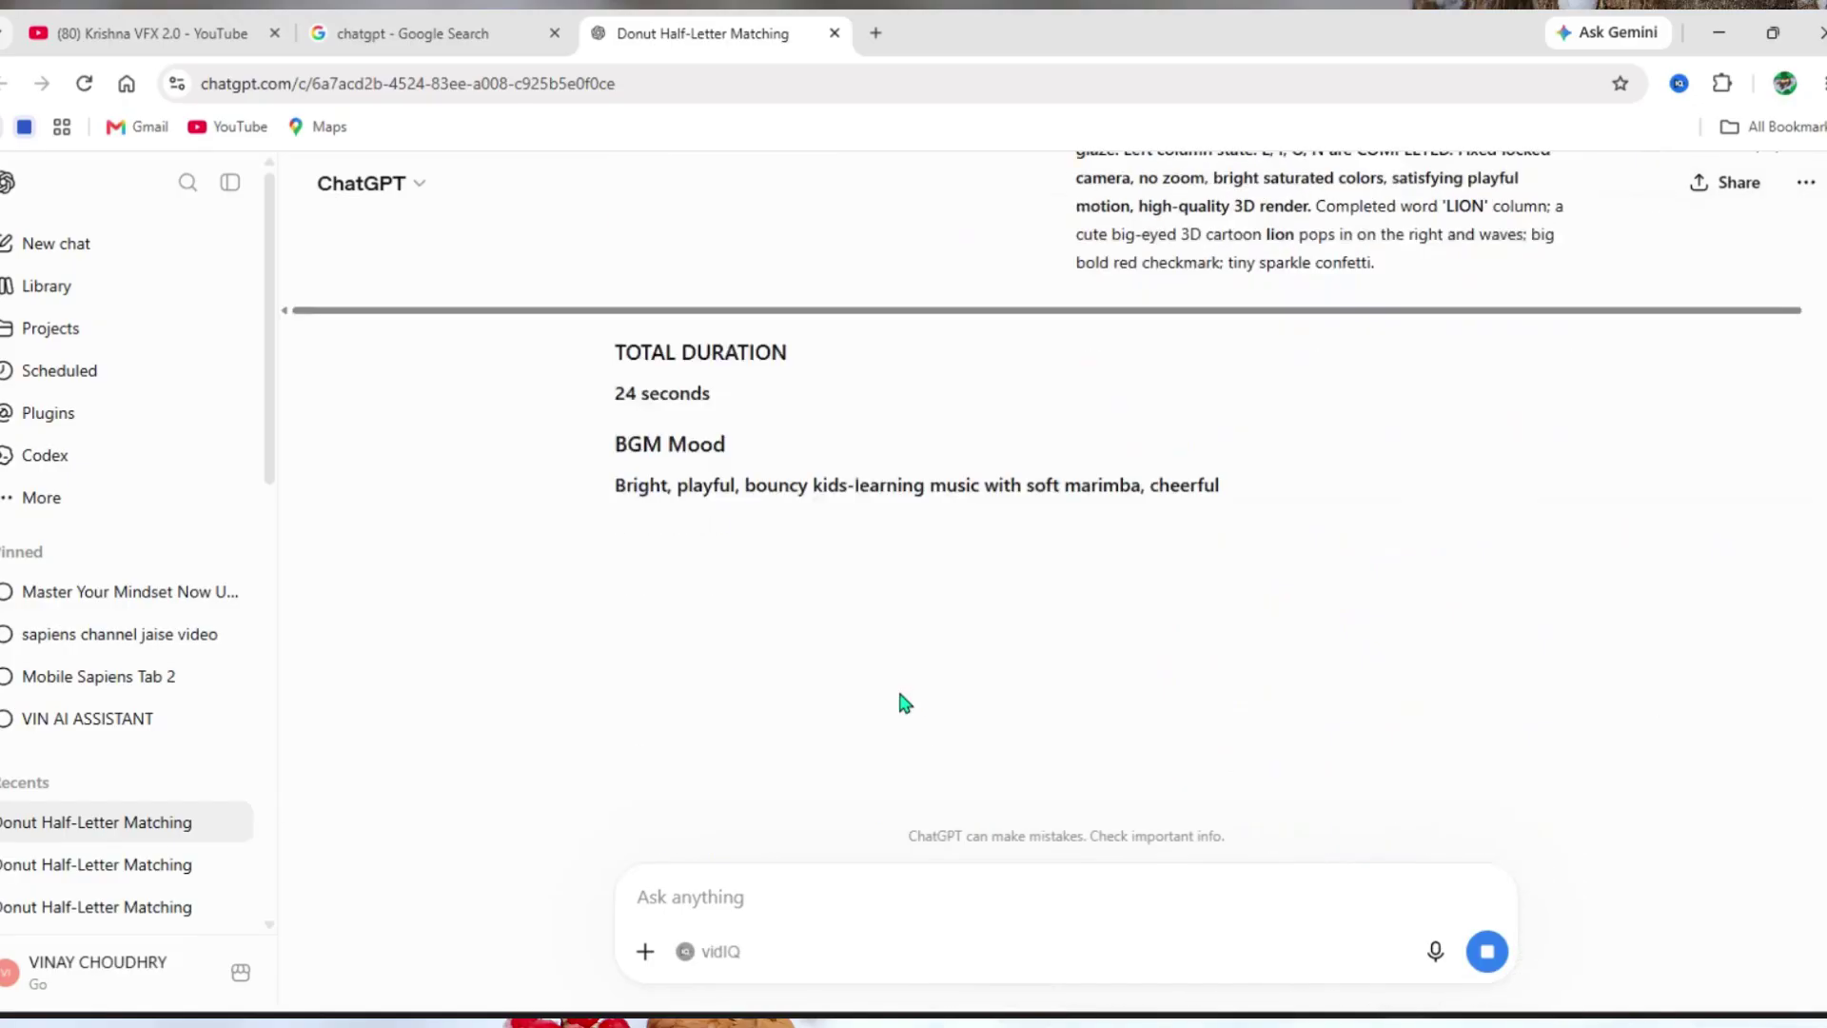
scroll(900, 695, up, 9)
scroll(899, 687, up, 14)
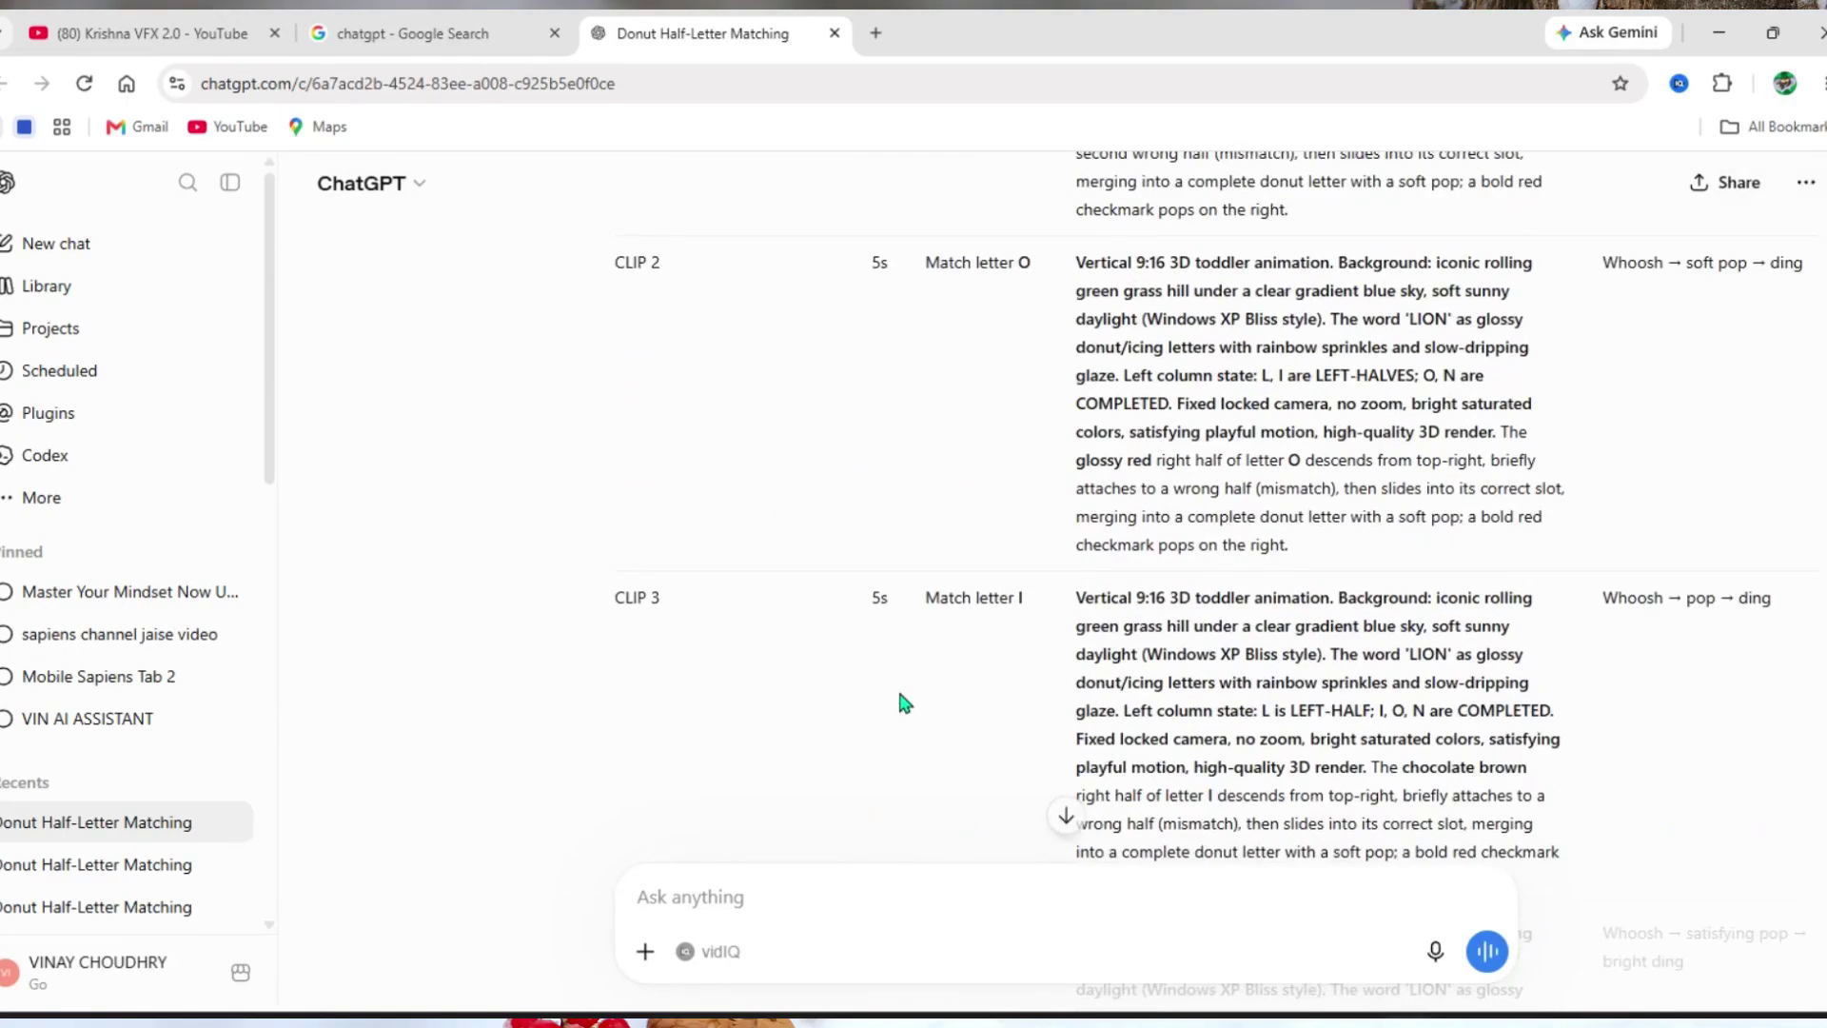
scroll(898, 687, down, 6)
scroll(1180, 451, down, 13)
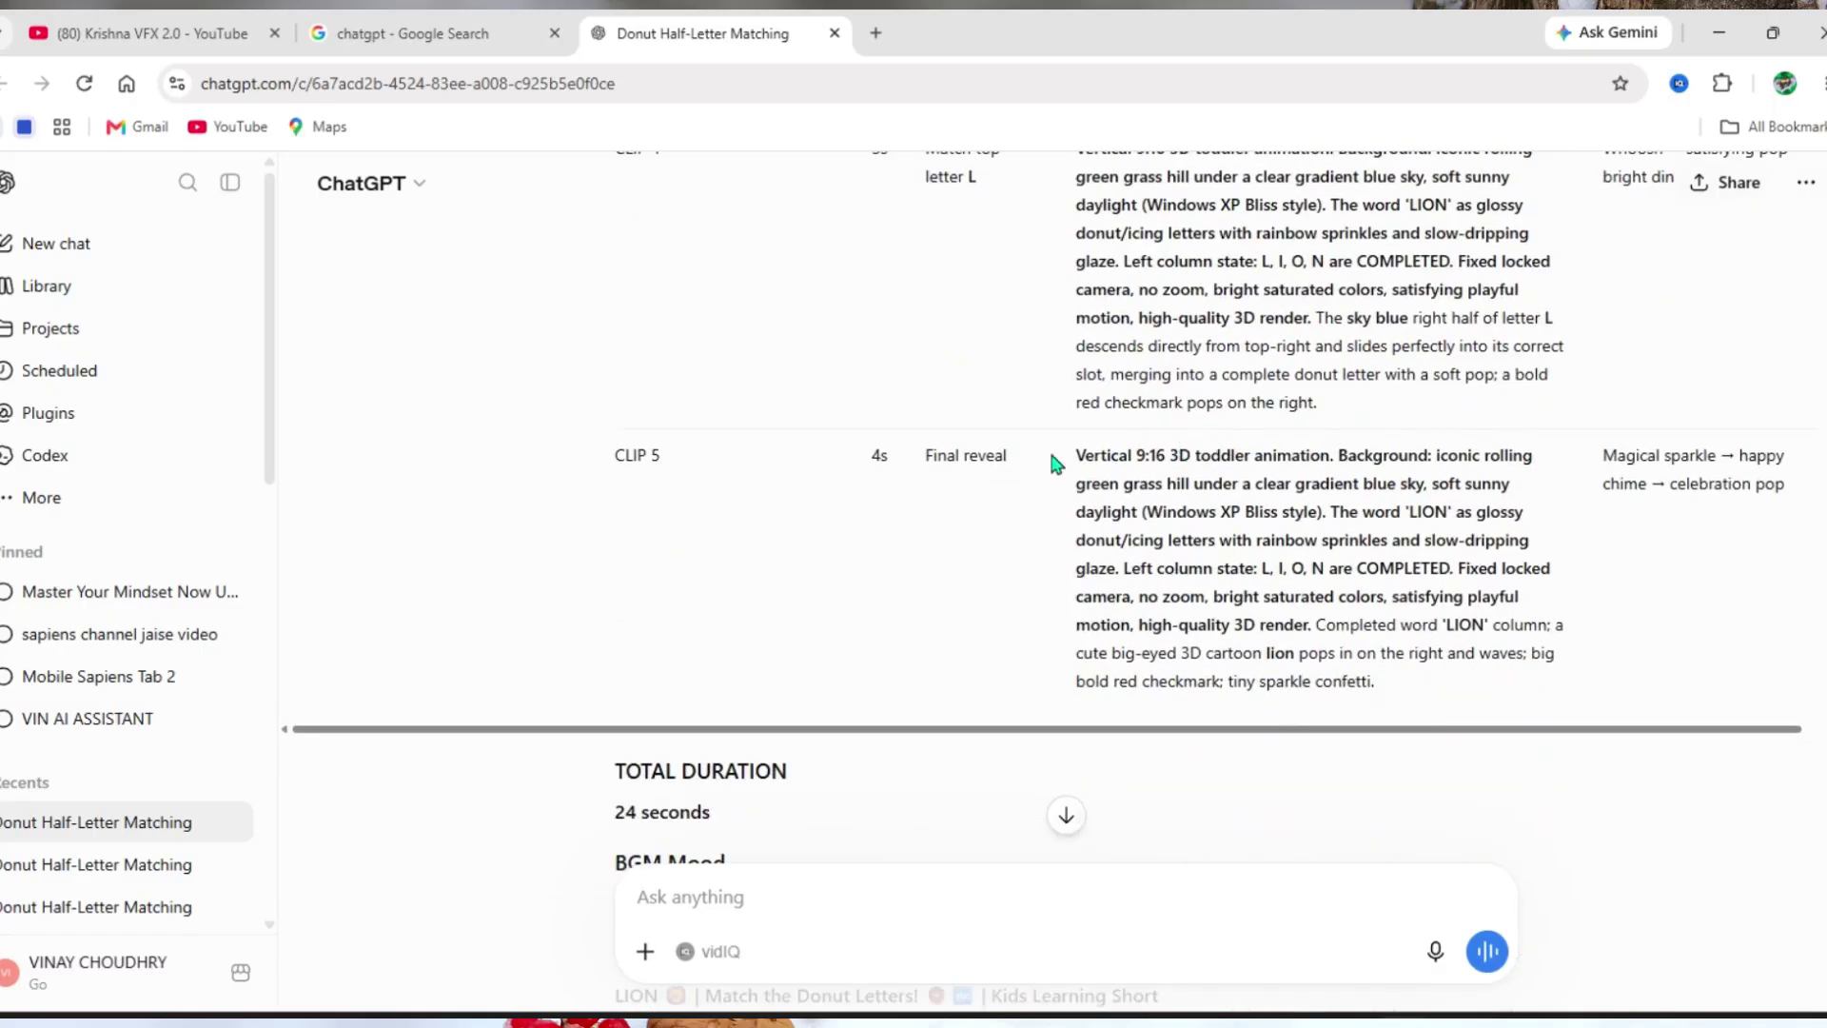
drag(1051, 455, 1443, 701)
click(1289, 599)
scroll(1288, 598, up, 2)
scroll(1119, 348, down, 4)
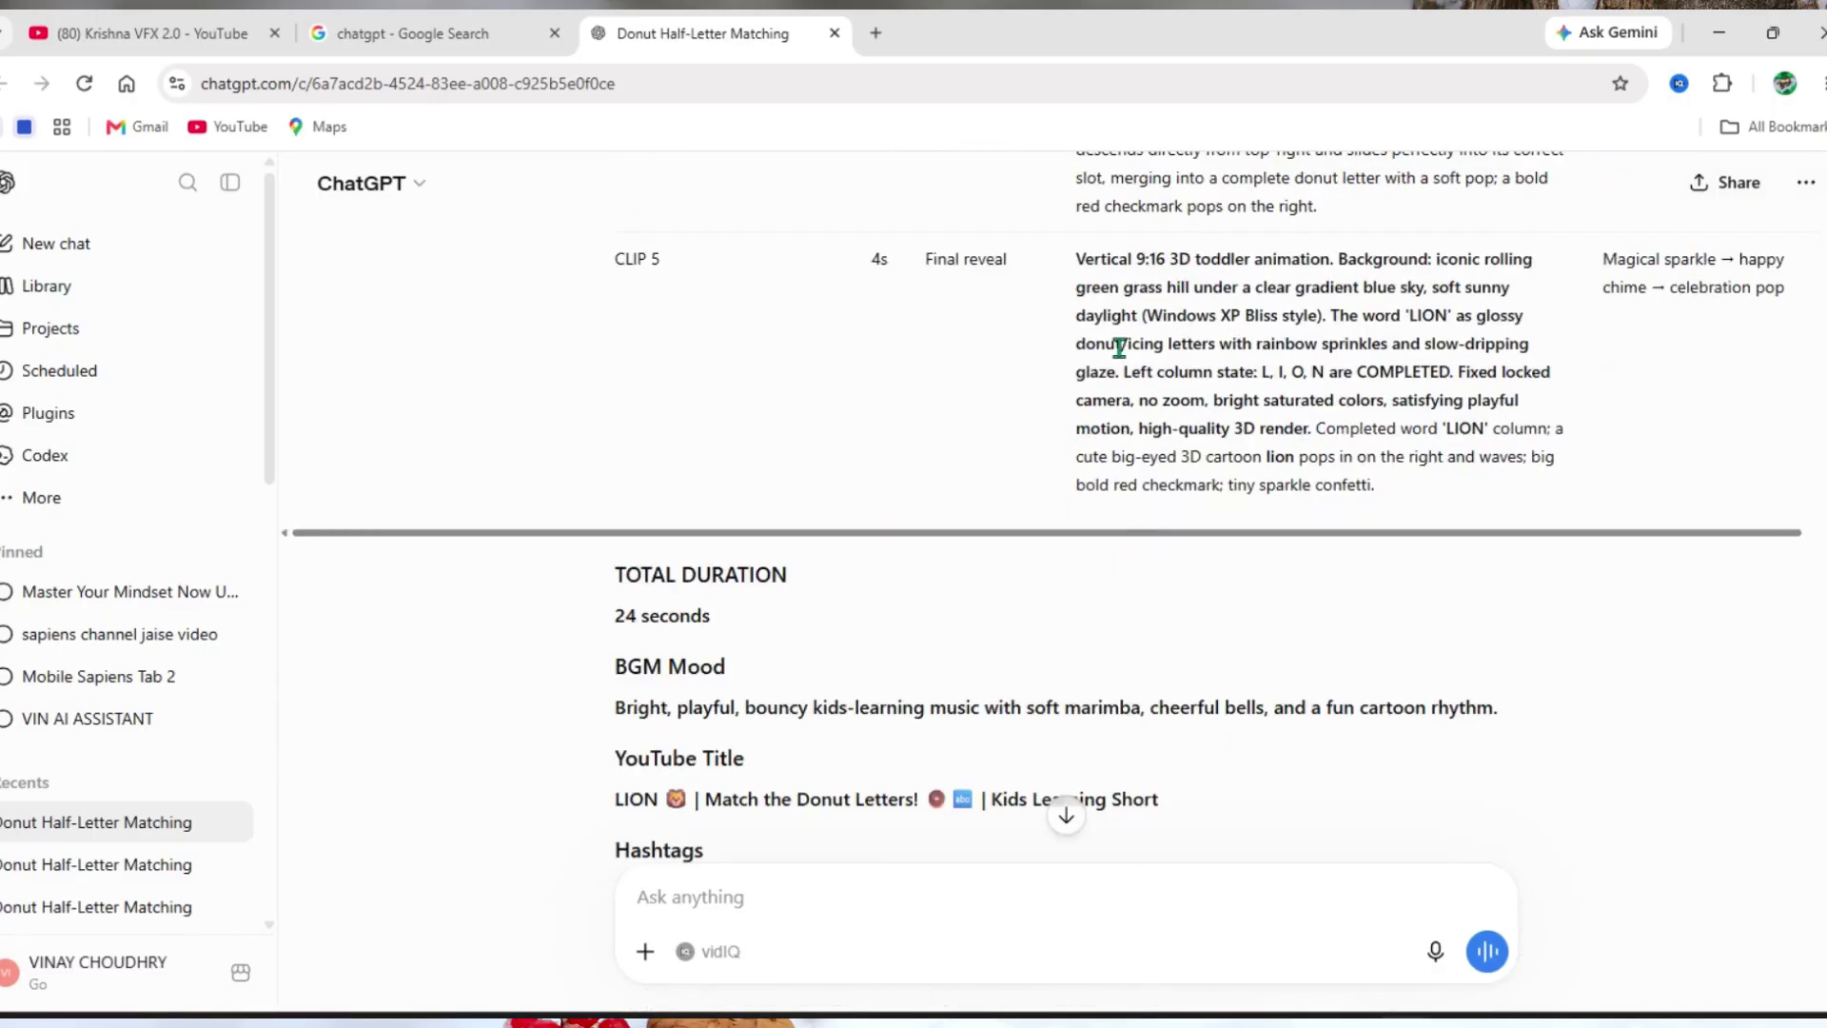
- Examine the total duration, BGM mood, YouTube title and hashtags at the end of ChatGPT's LION response
scroll(1119, 347, down, 2)
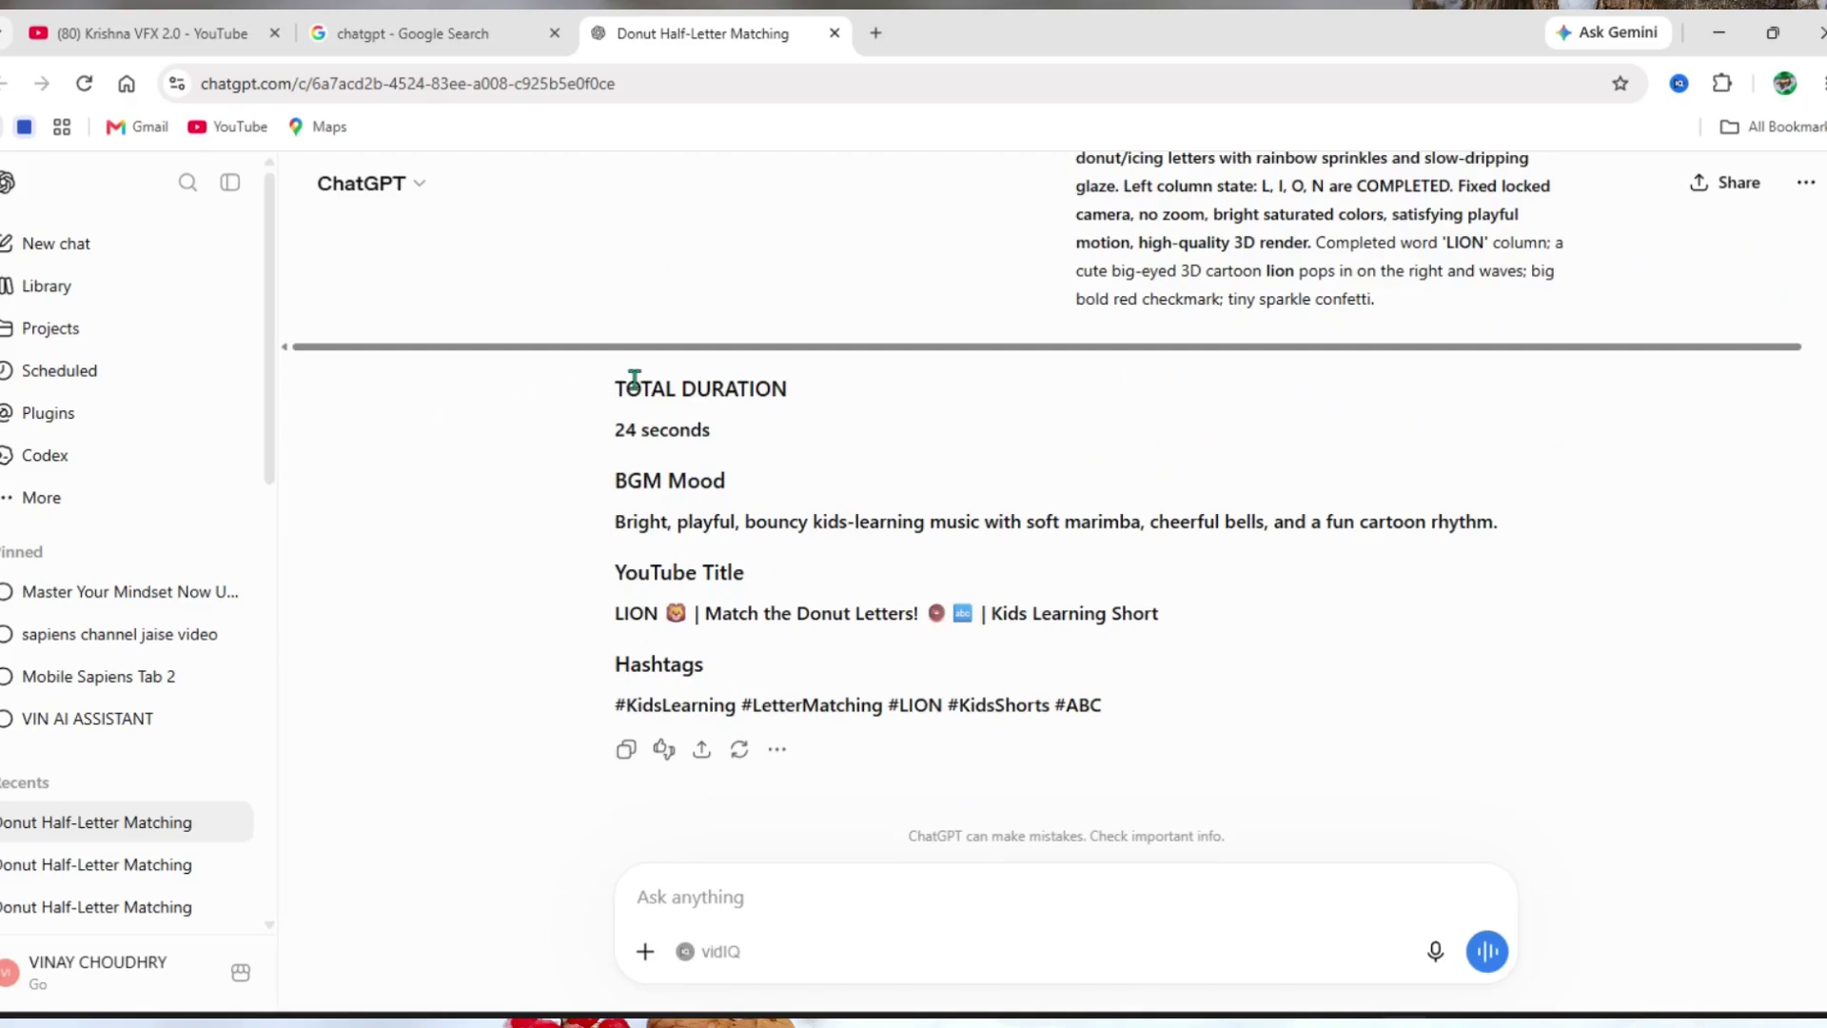
drag(626, 385, 863, 439)
click(726, 379)
drag(613, 429, 716, 438)
click(645, 524)
drag(618, 526, 1509, 525)
click(842, 597)
drag(629, 577, 752, 571)
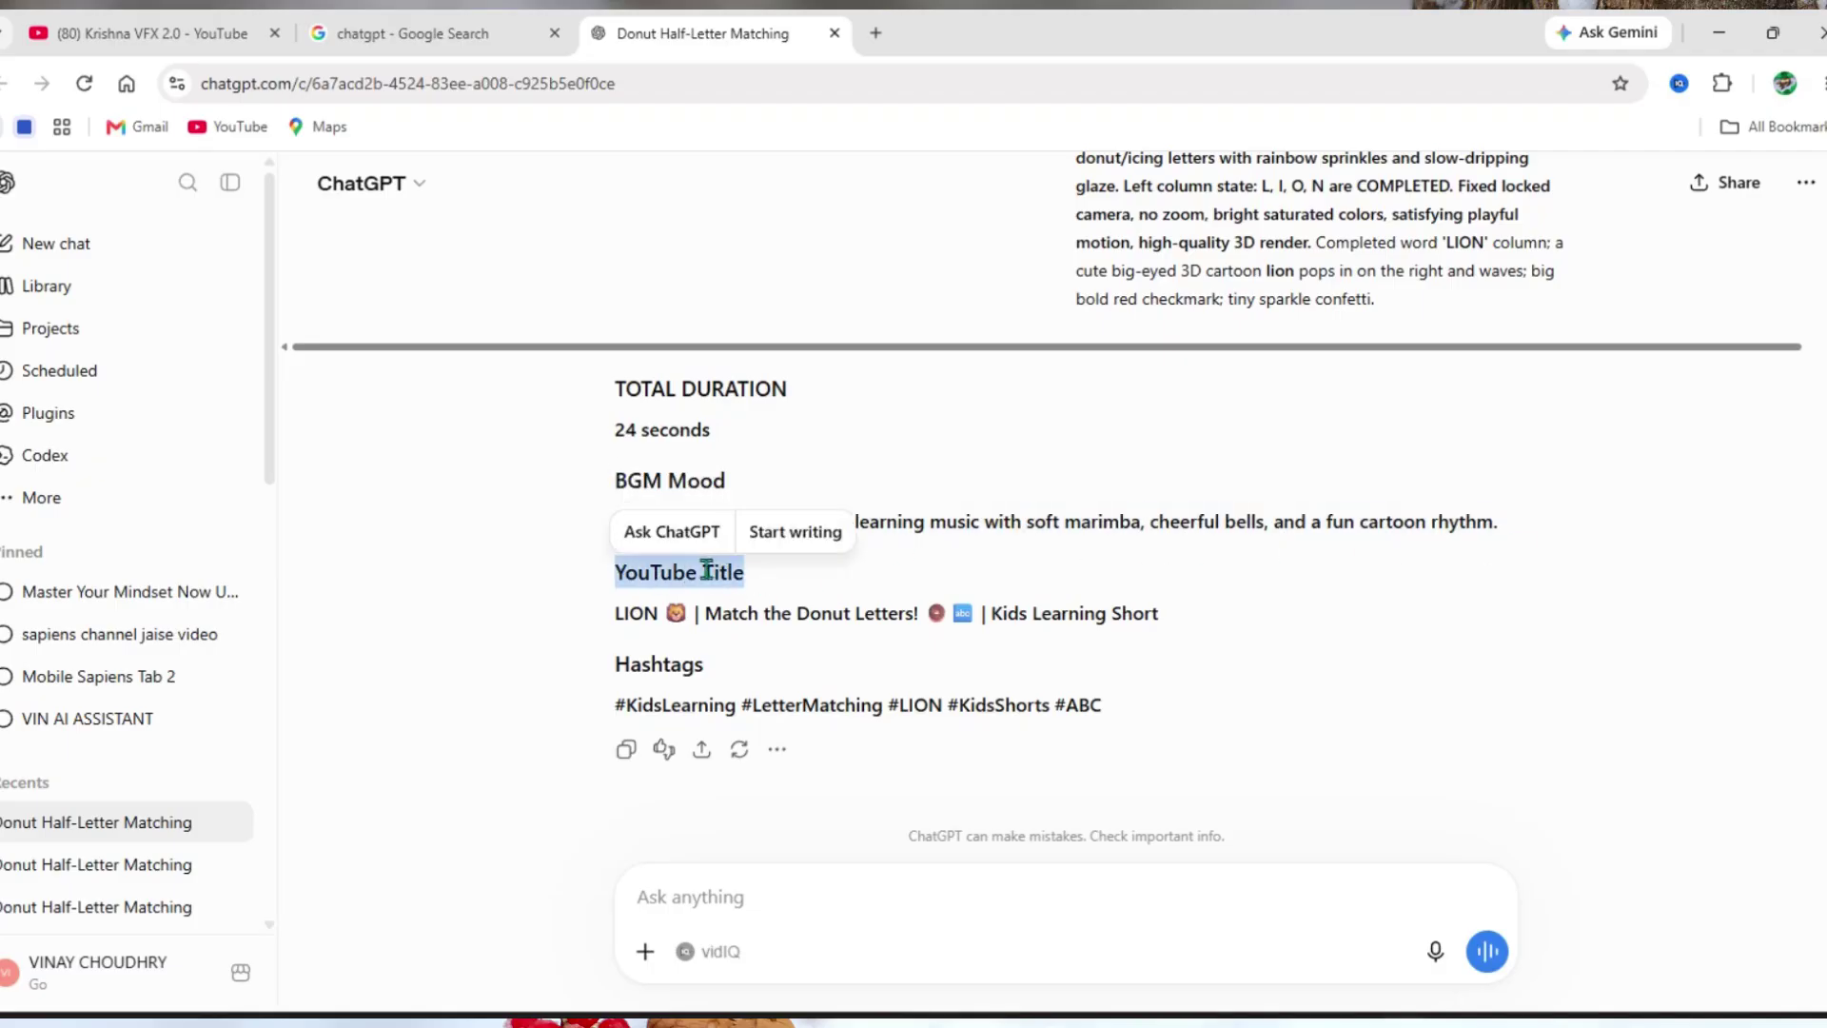
click(641, 613)
drag(620, 624, 1202, 605)
click(612, 620)
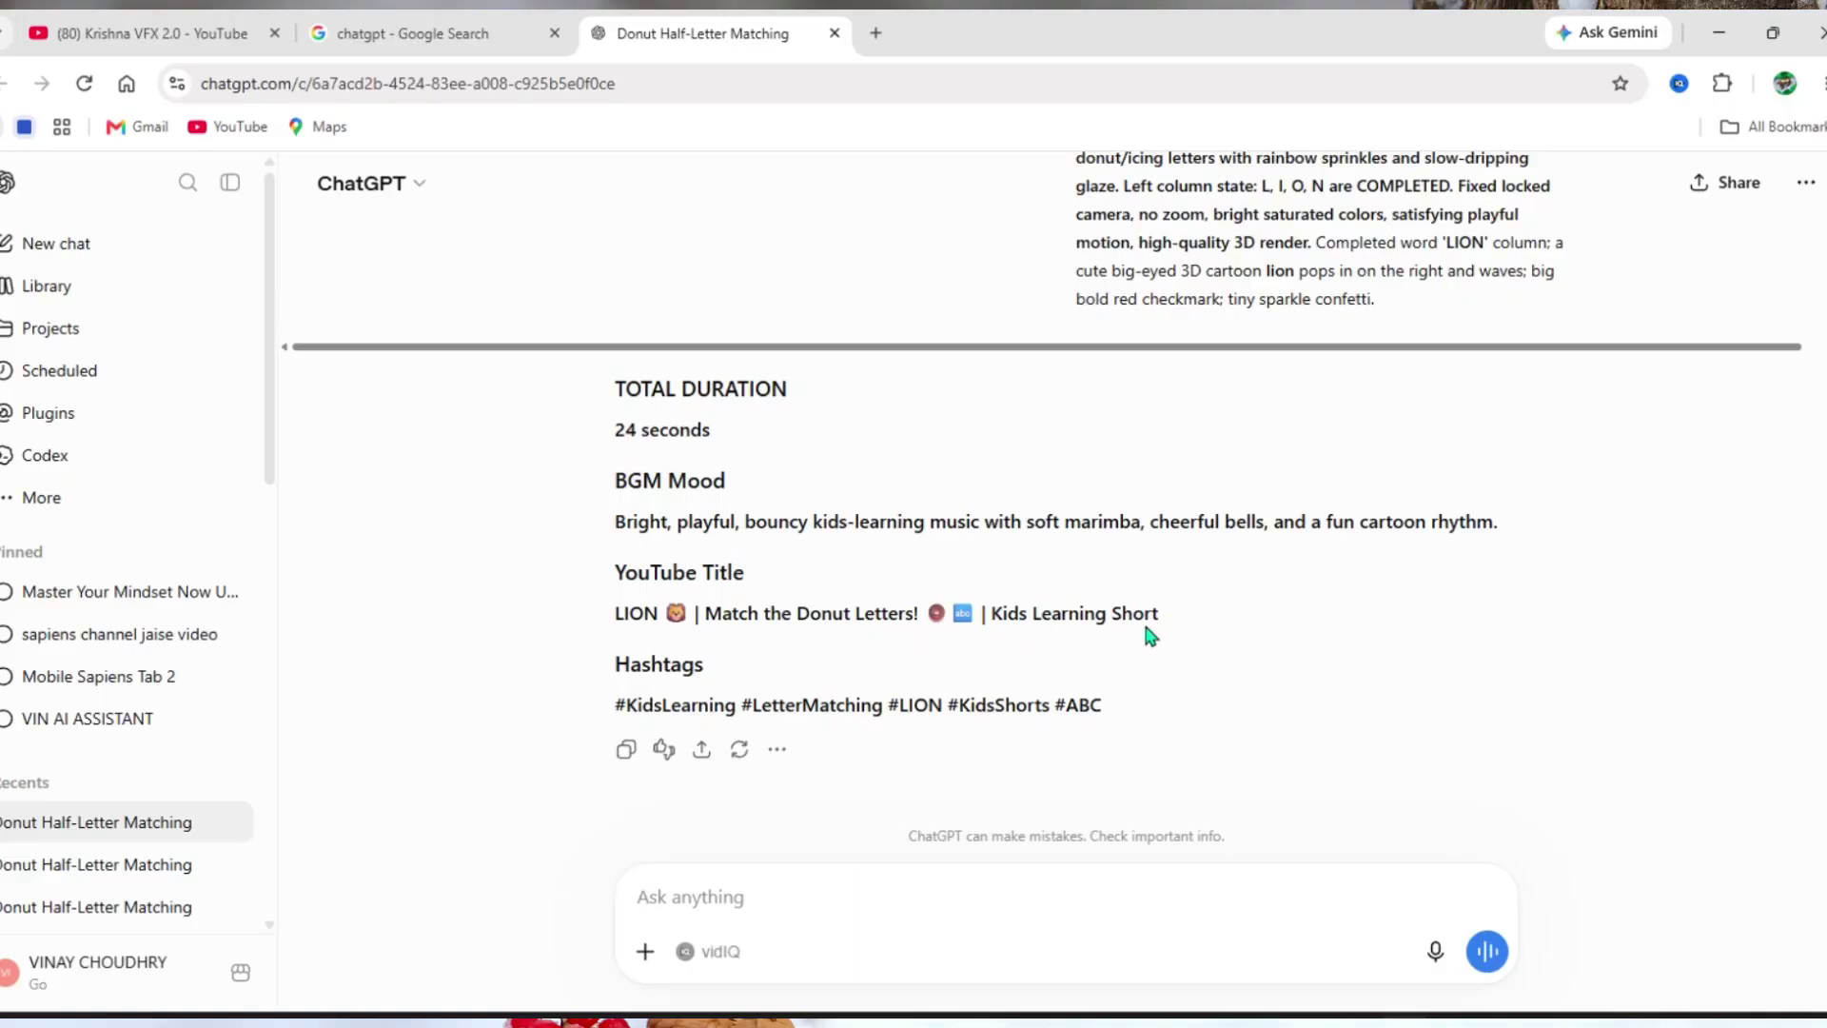
drag(616, 705, 1185, 706)
click(957, 710)
- Copy the full CLIP 1 final prompt, for matching letter N, from the LION table
scroll(1226, 682, up, 6)
scroll(1226, 690, up, 10)
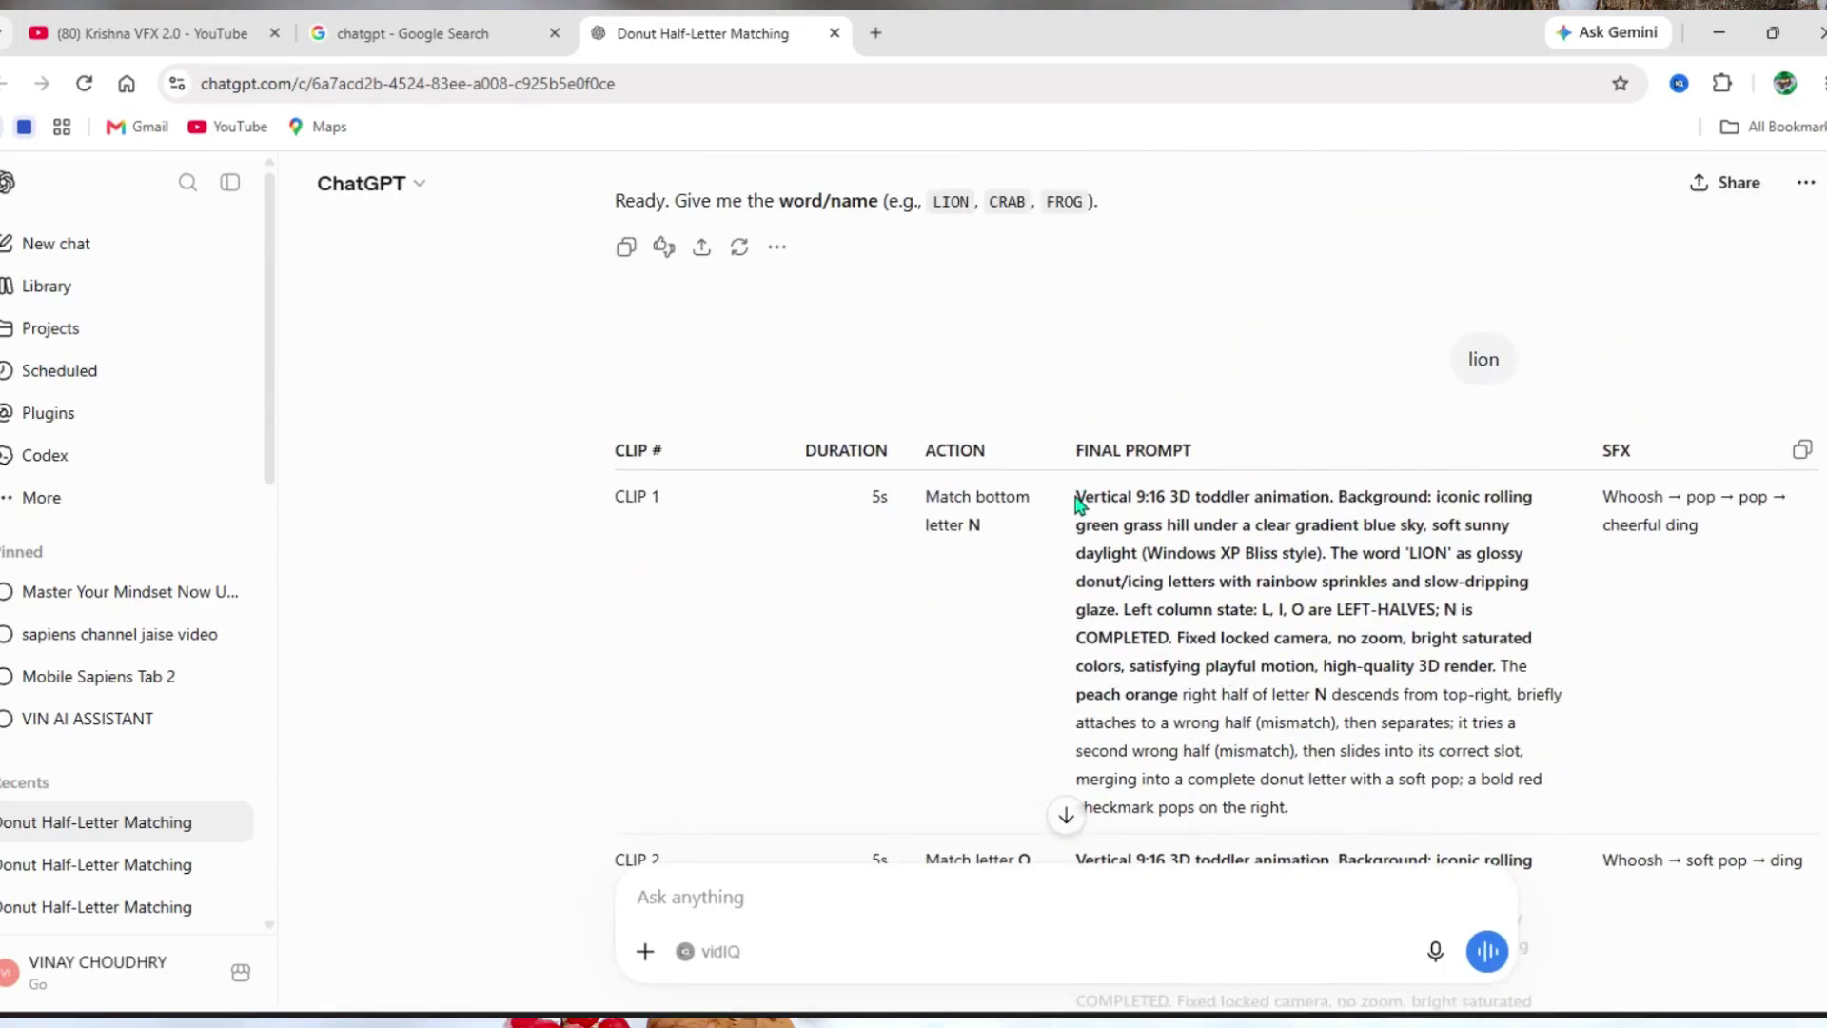
drag(1078, 501, 1370, 803)
right_click(1249, 692)
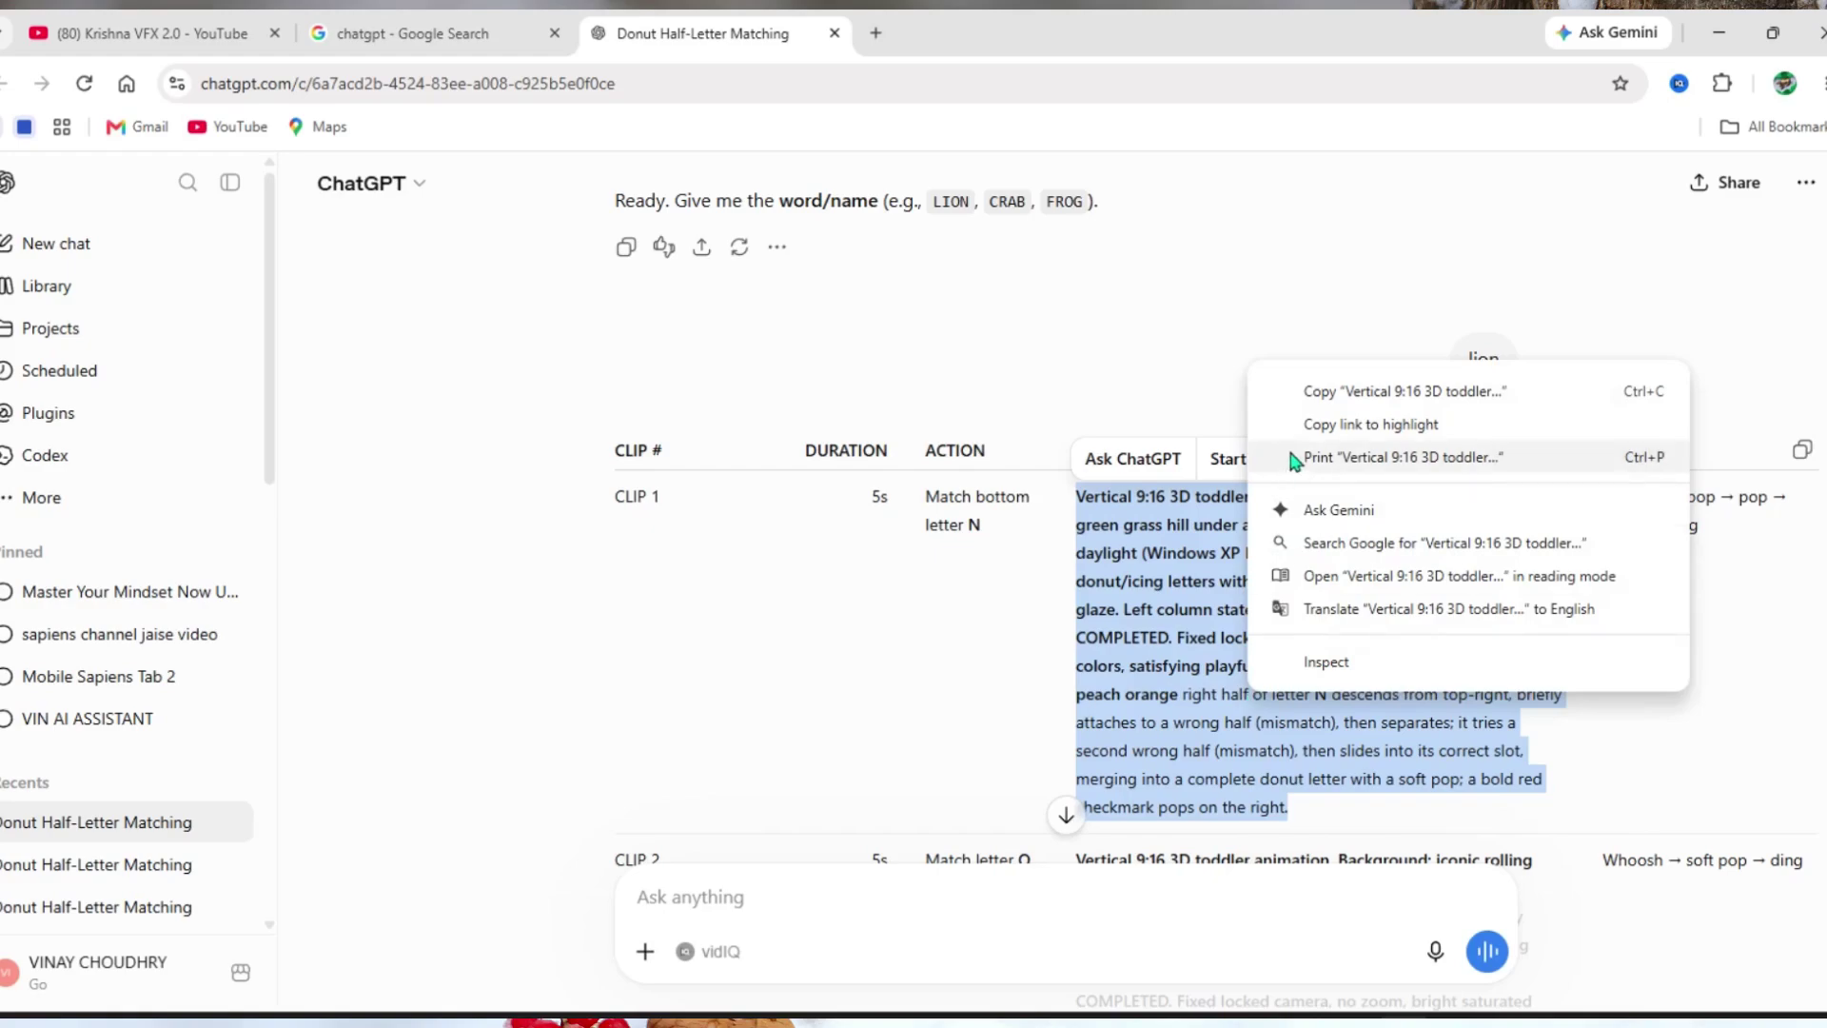
click(1313, 391)
- Search Google for "flow ai", open Google Flow from the results and create a new project
click(409, 34)
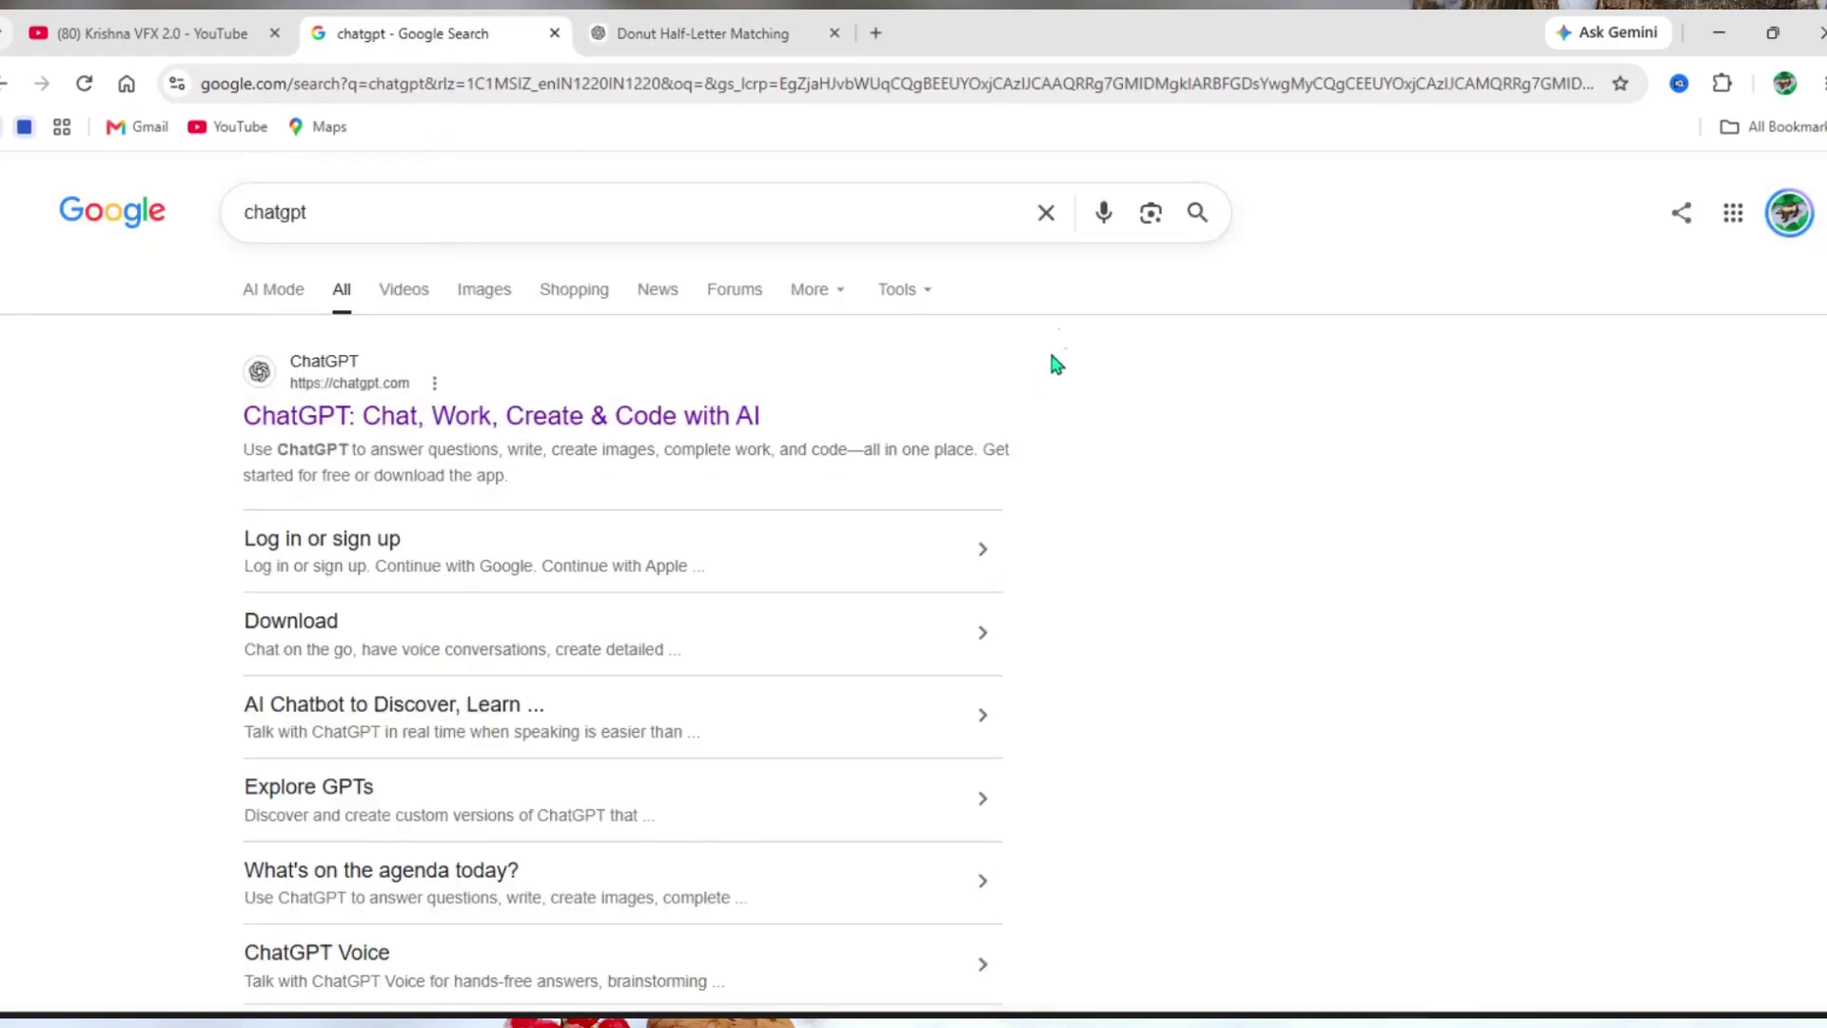
click(1046, 212)
click(345, 369)
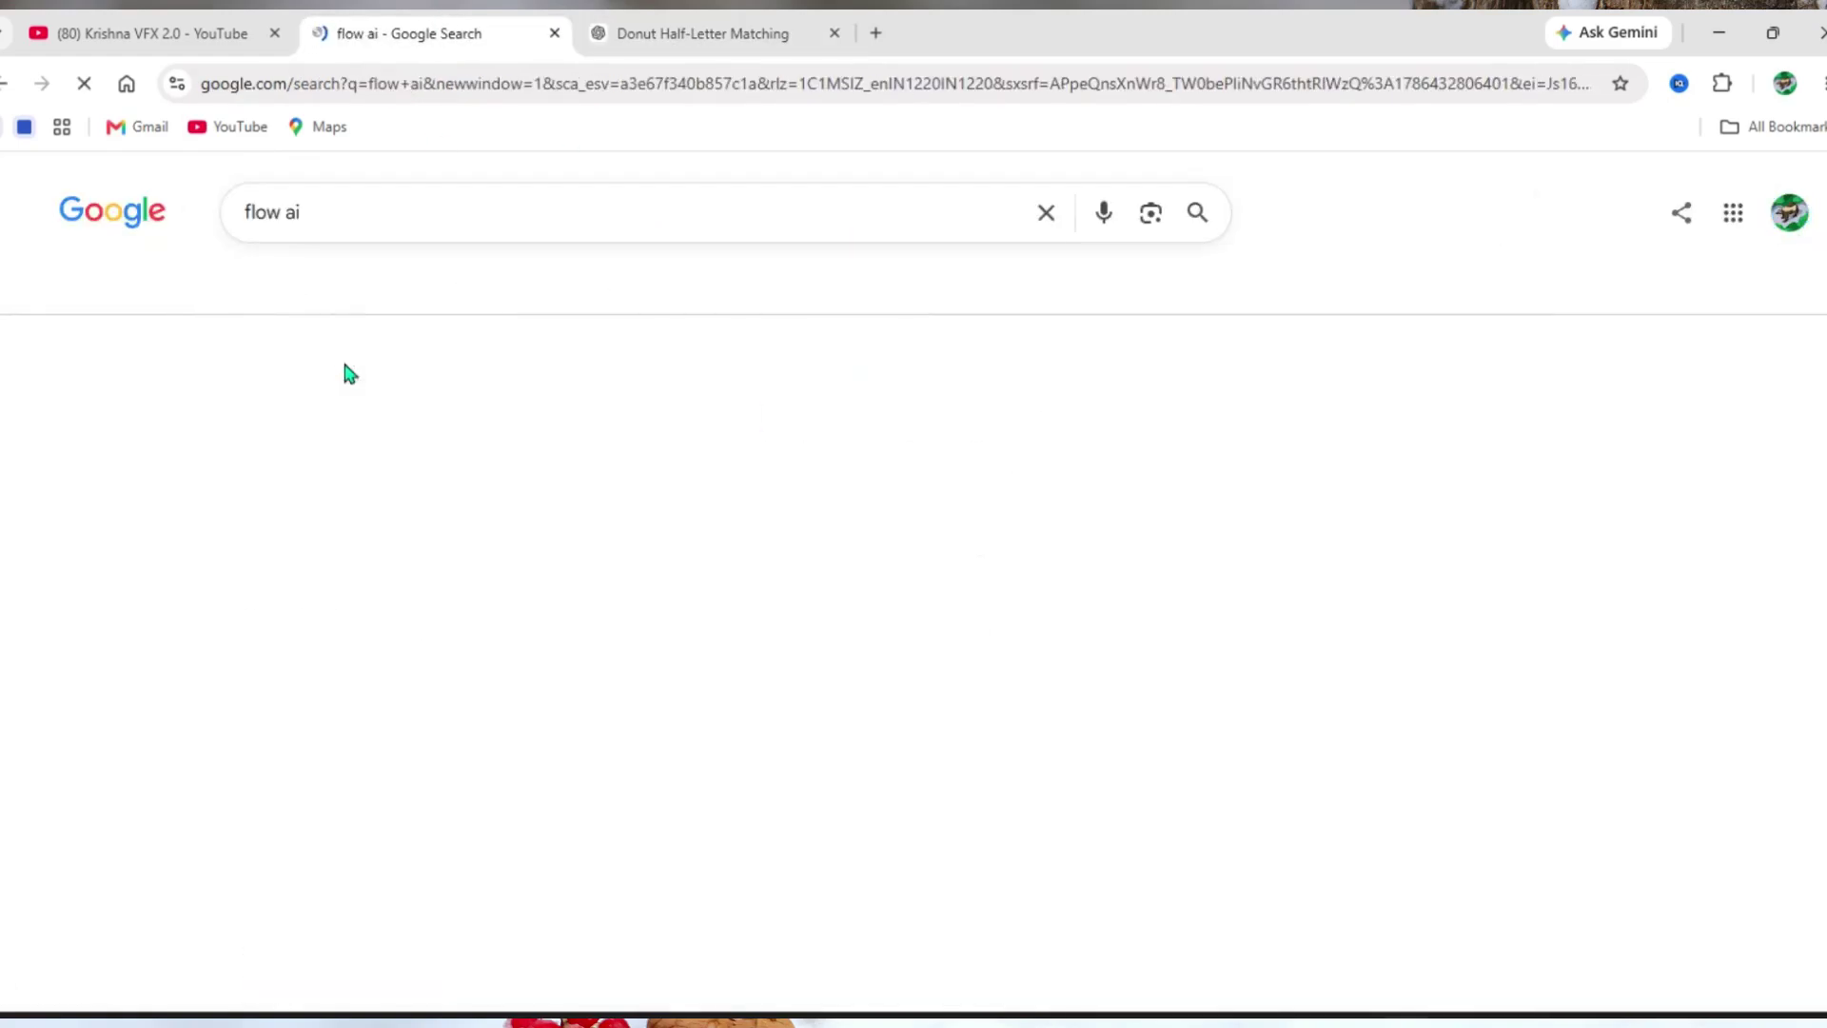
click(428, 795)
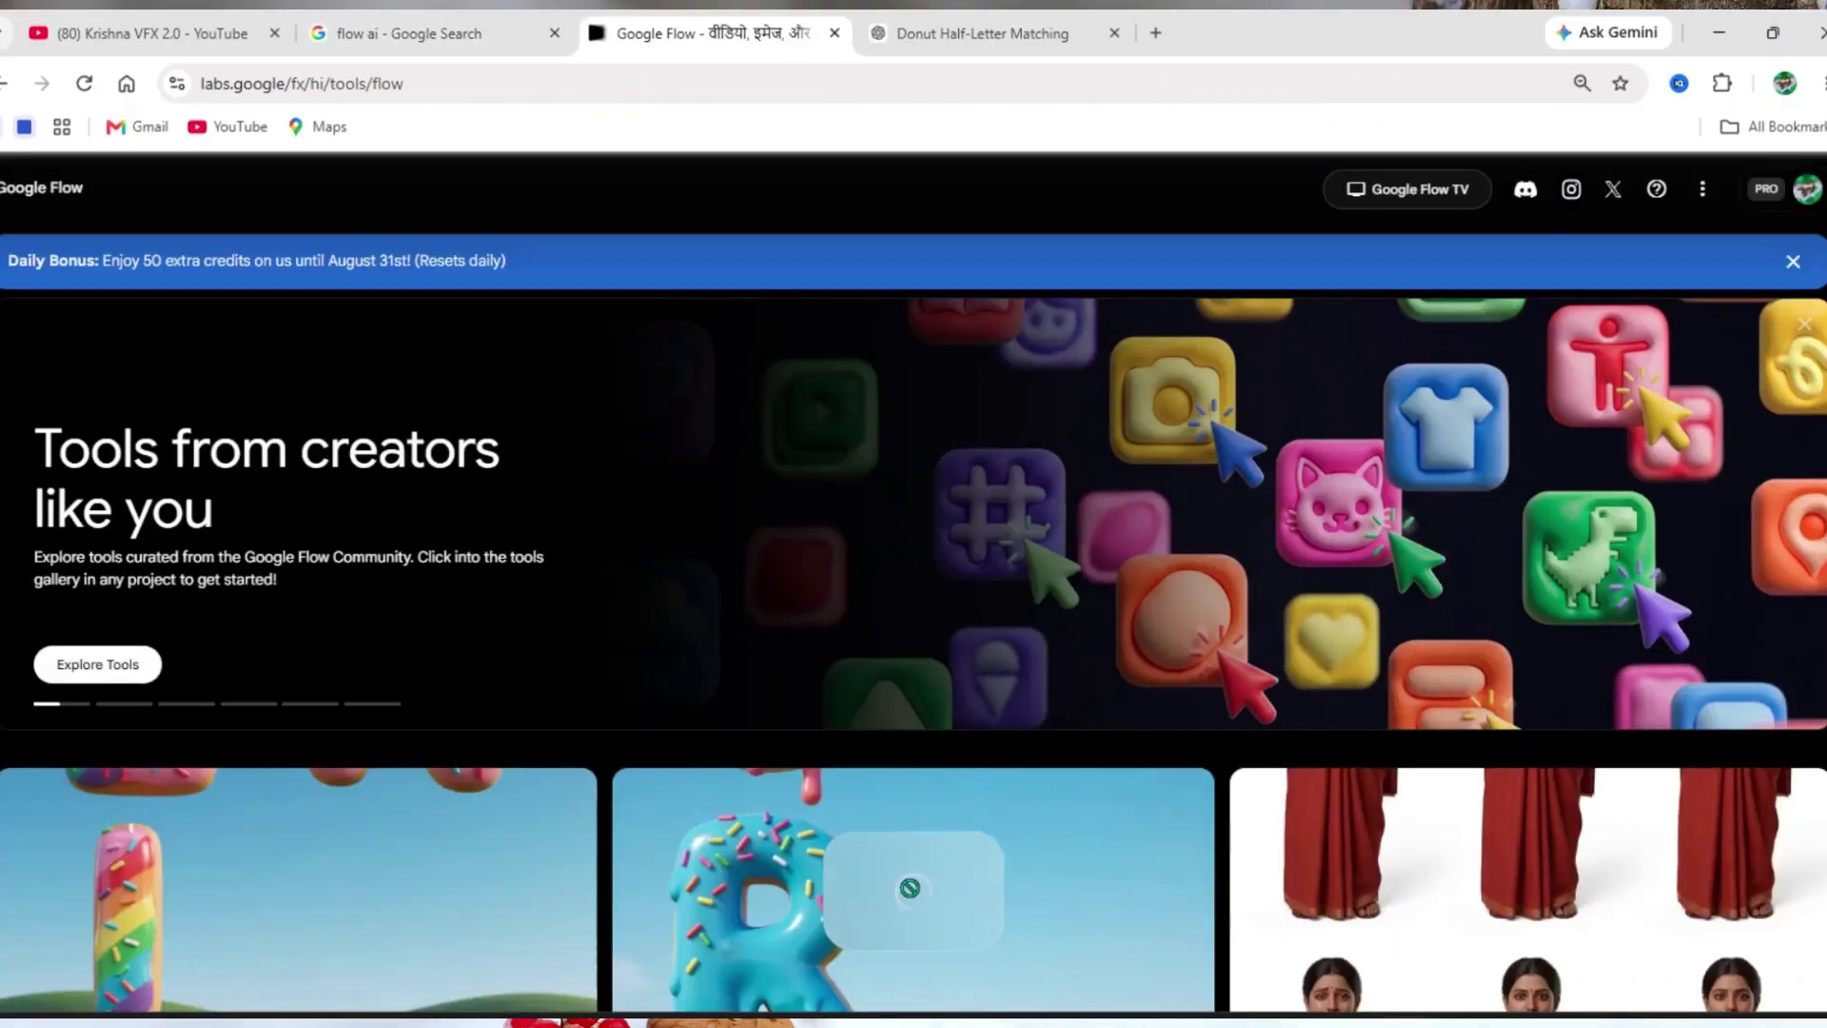
click(912, 897)
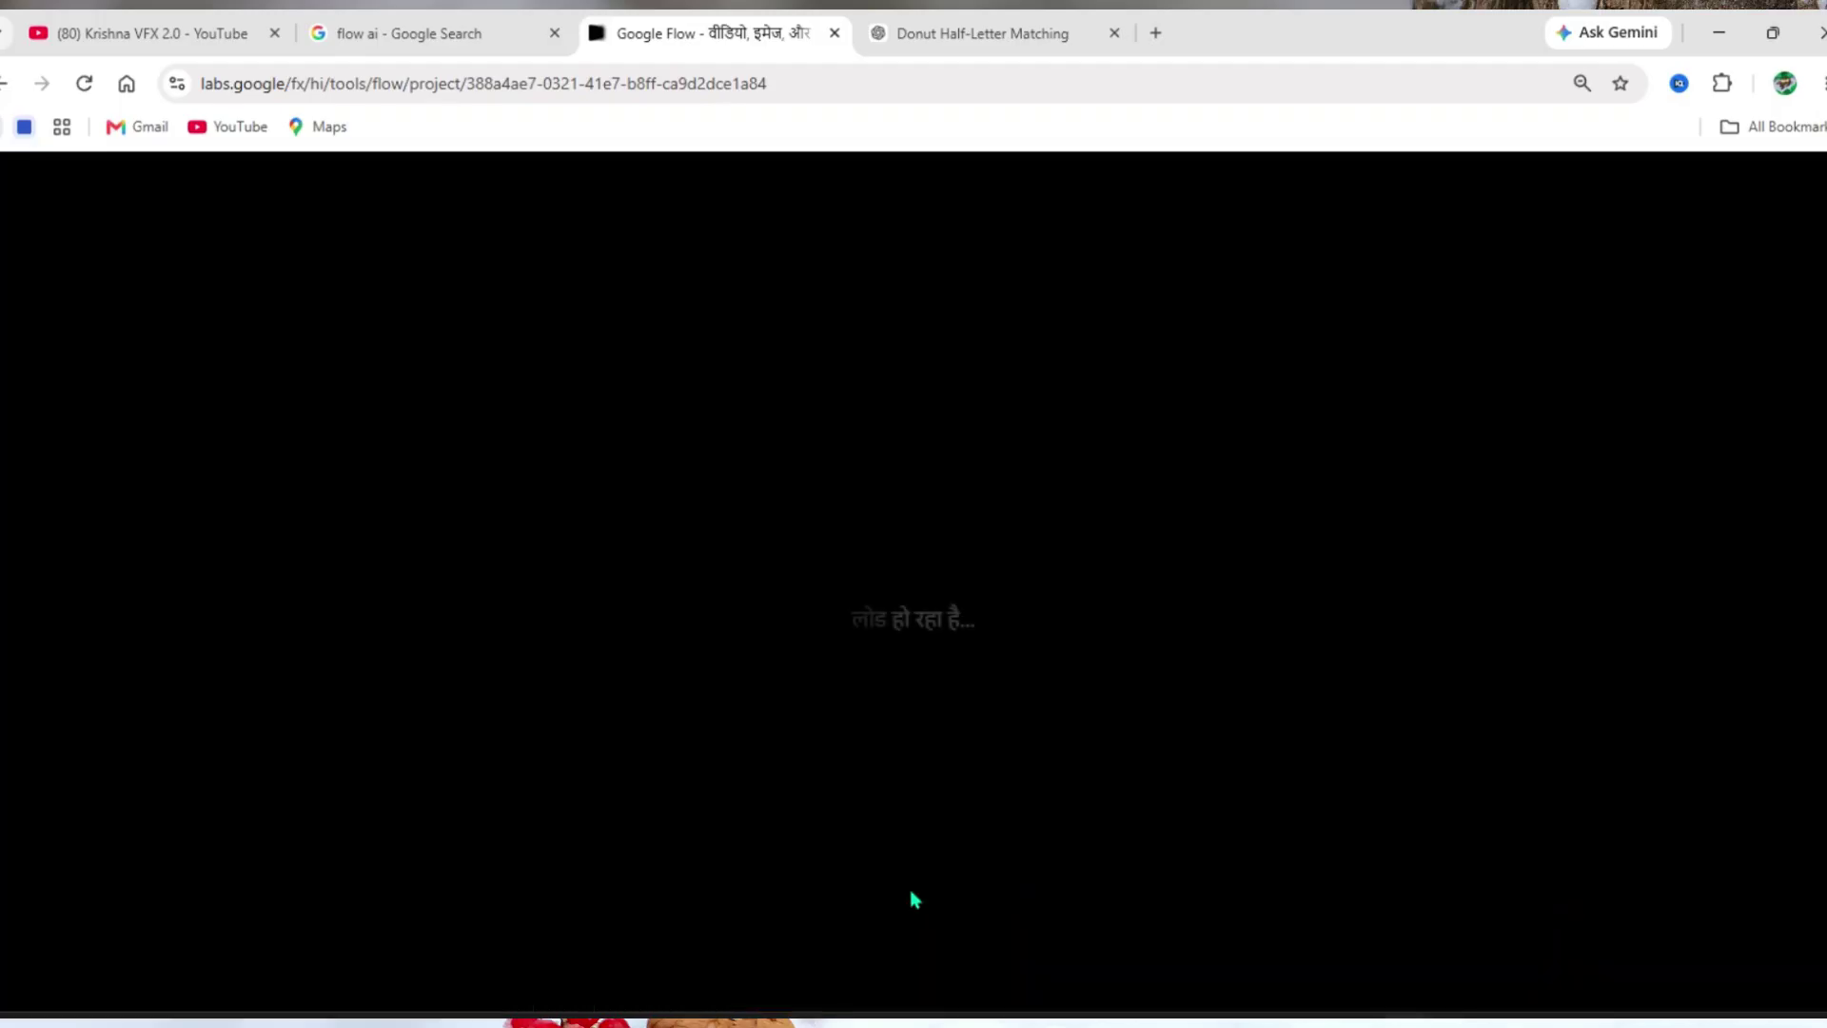
- Configure generation for a single 9:16 video of 8 s with the Omni Flash model
click(1070, 957)
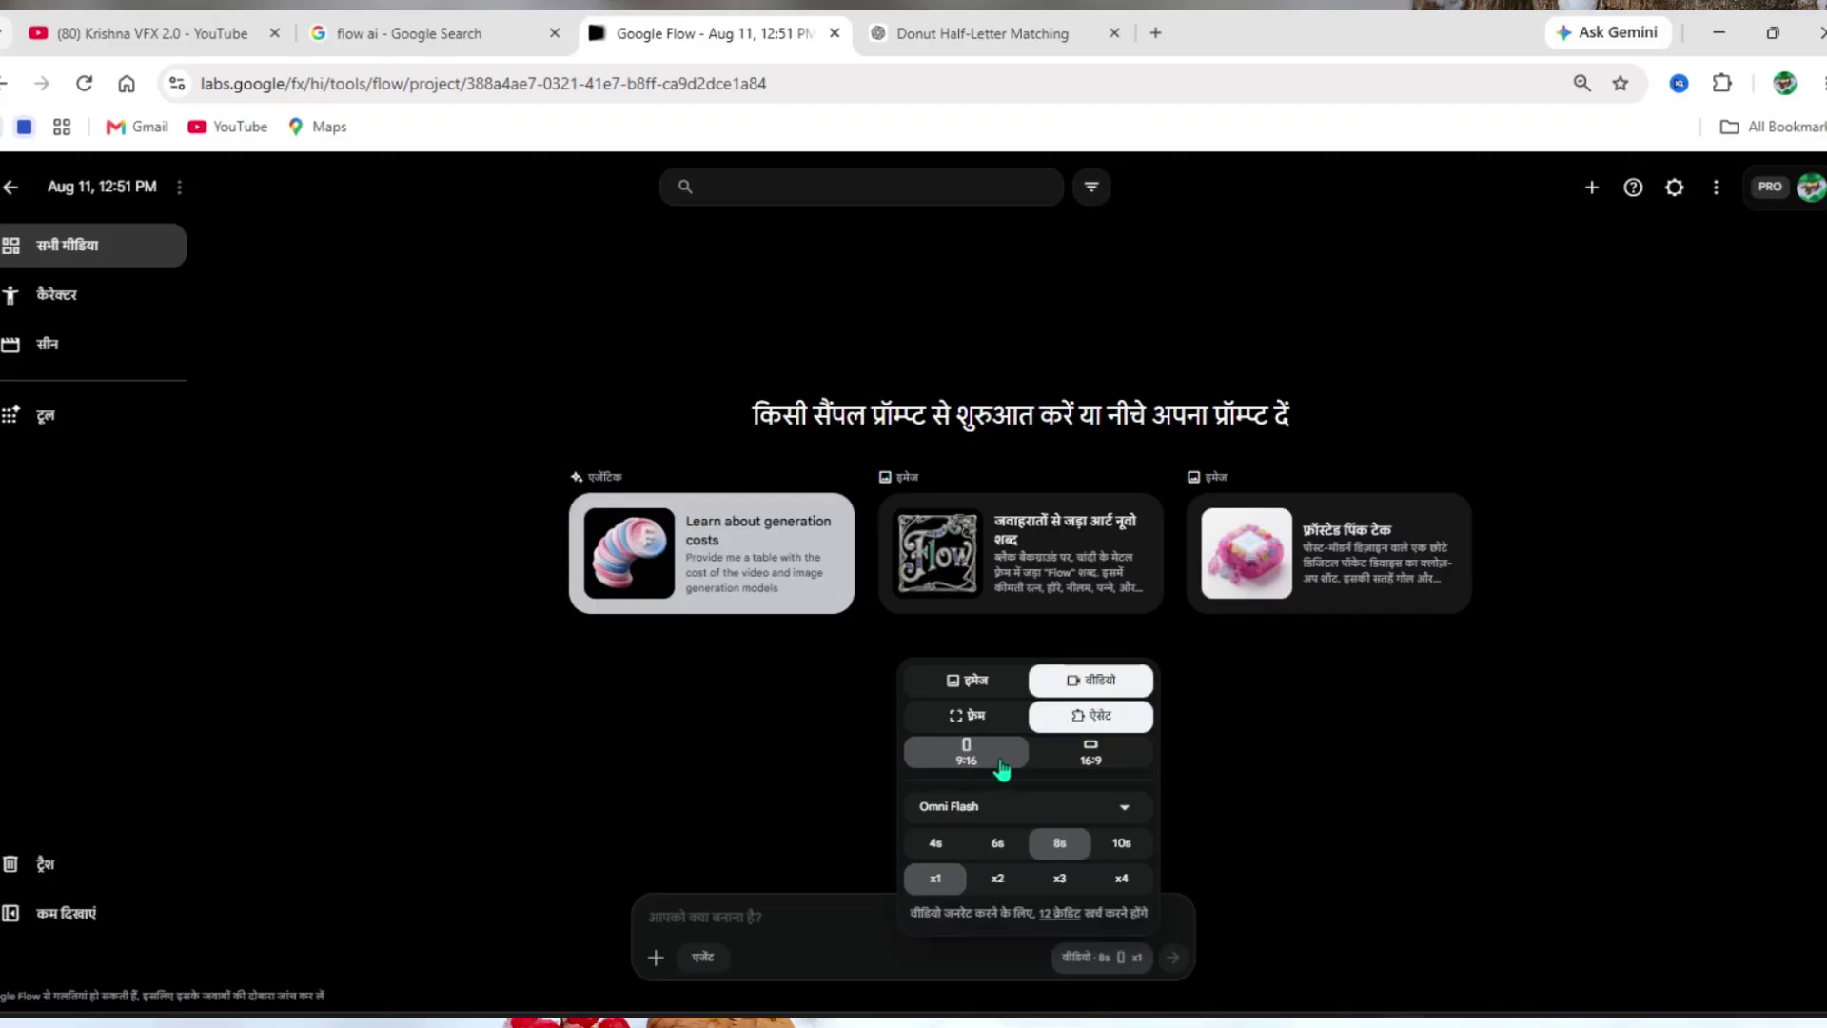
click(1013, 807)
click(1026, 852)
- Paste the copied CLIP 1 prompt as the video prompt and start generating the clip
click(758, 917)
right_click(757, 916)
click(830, 681)
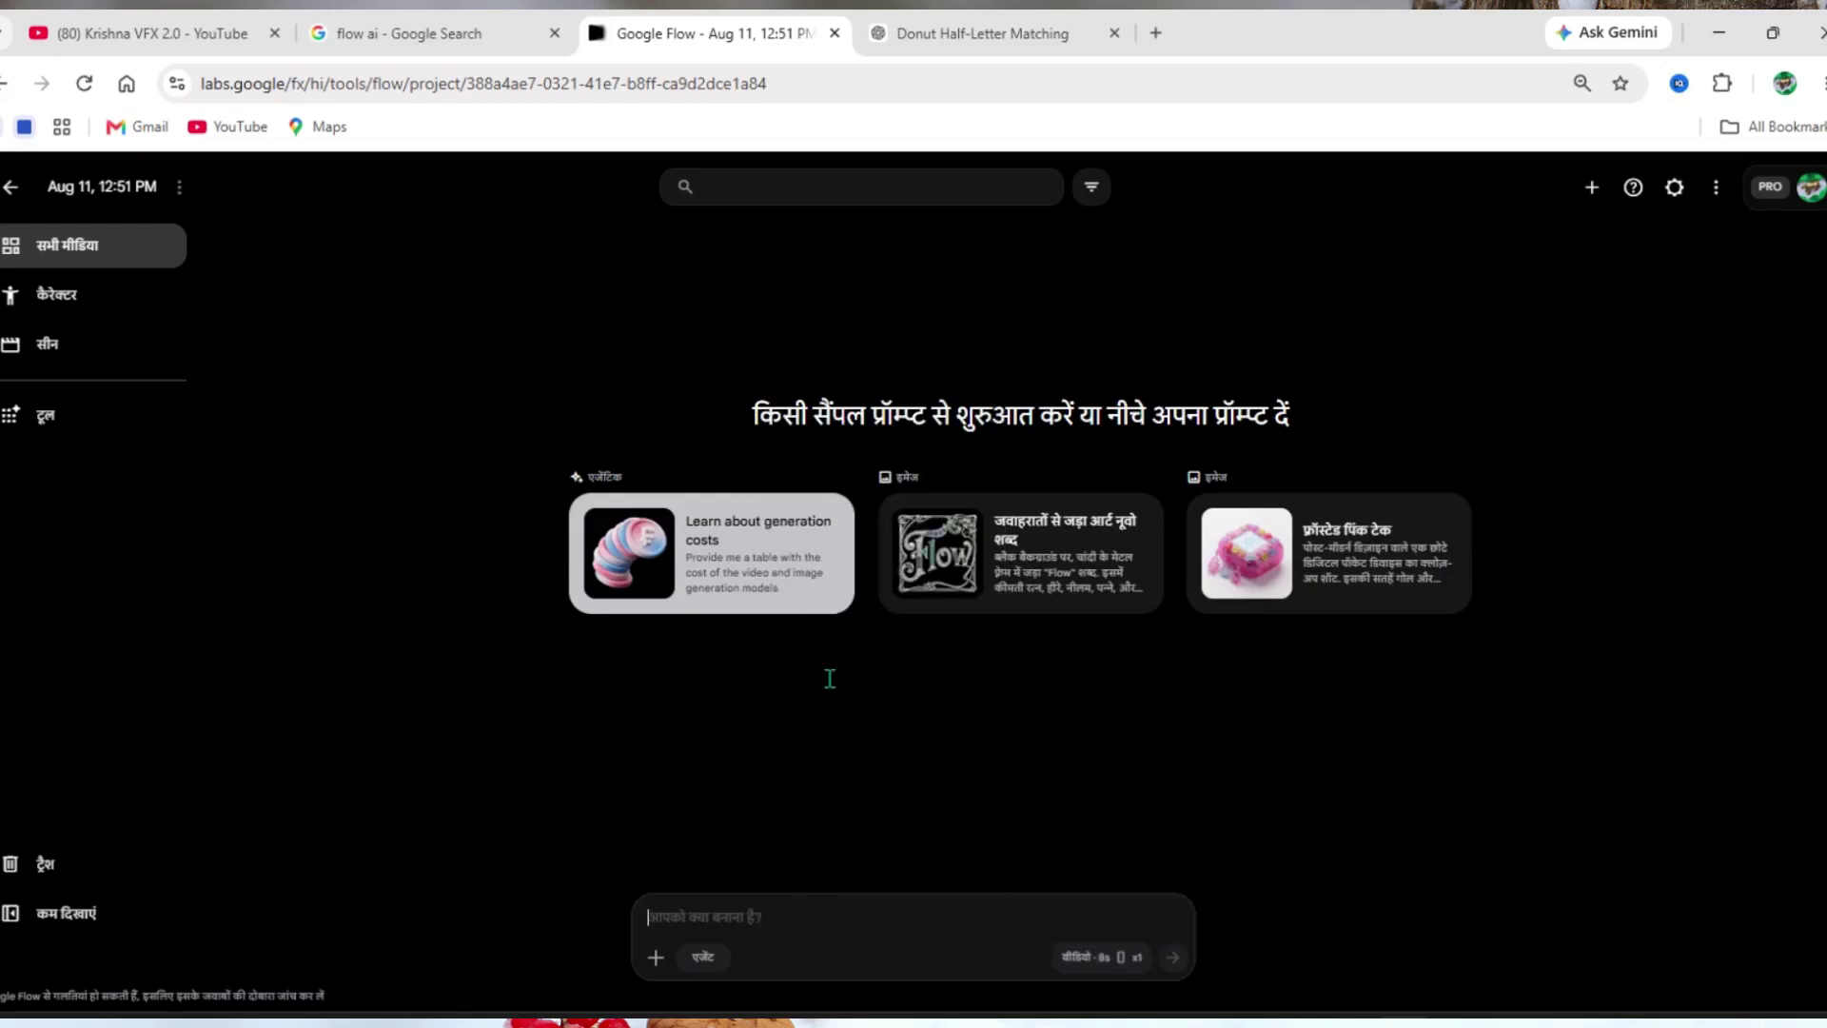
click(1172, 957)
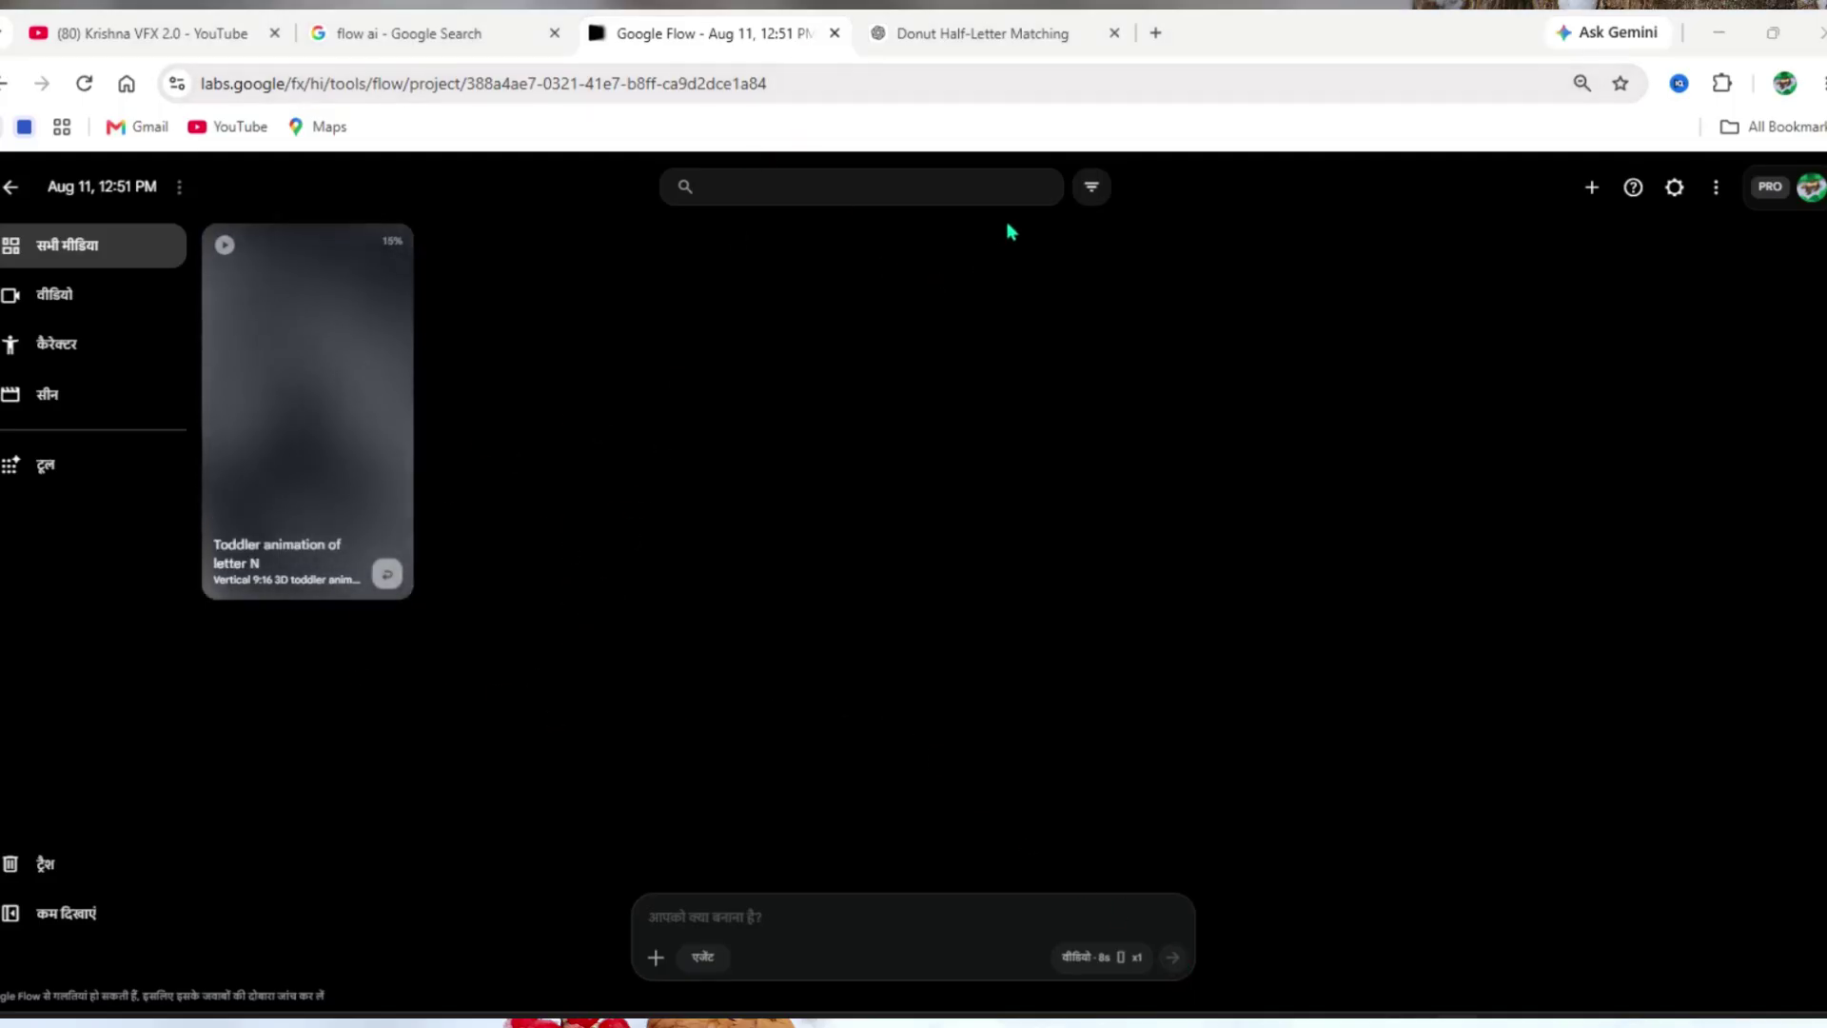
- Switch to the ChatGPT chat and copy the full CLIP 2 final prompt, for matching letter O
click(1076, 42)
scroll(1214, 648, down, 3)
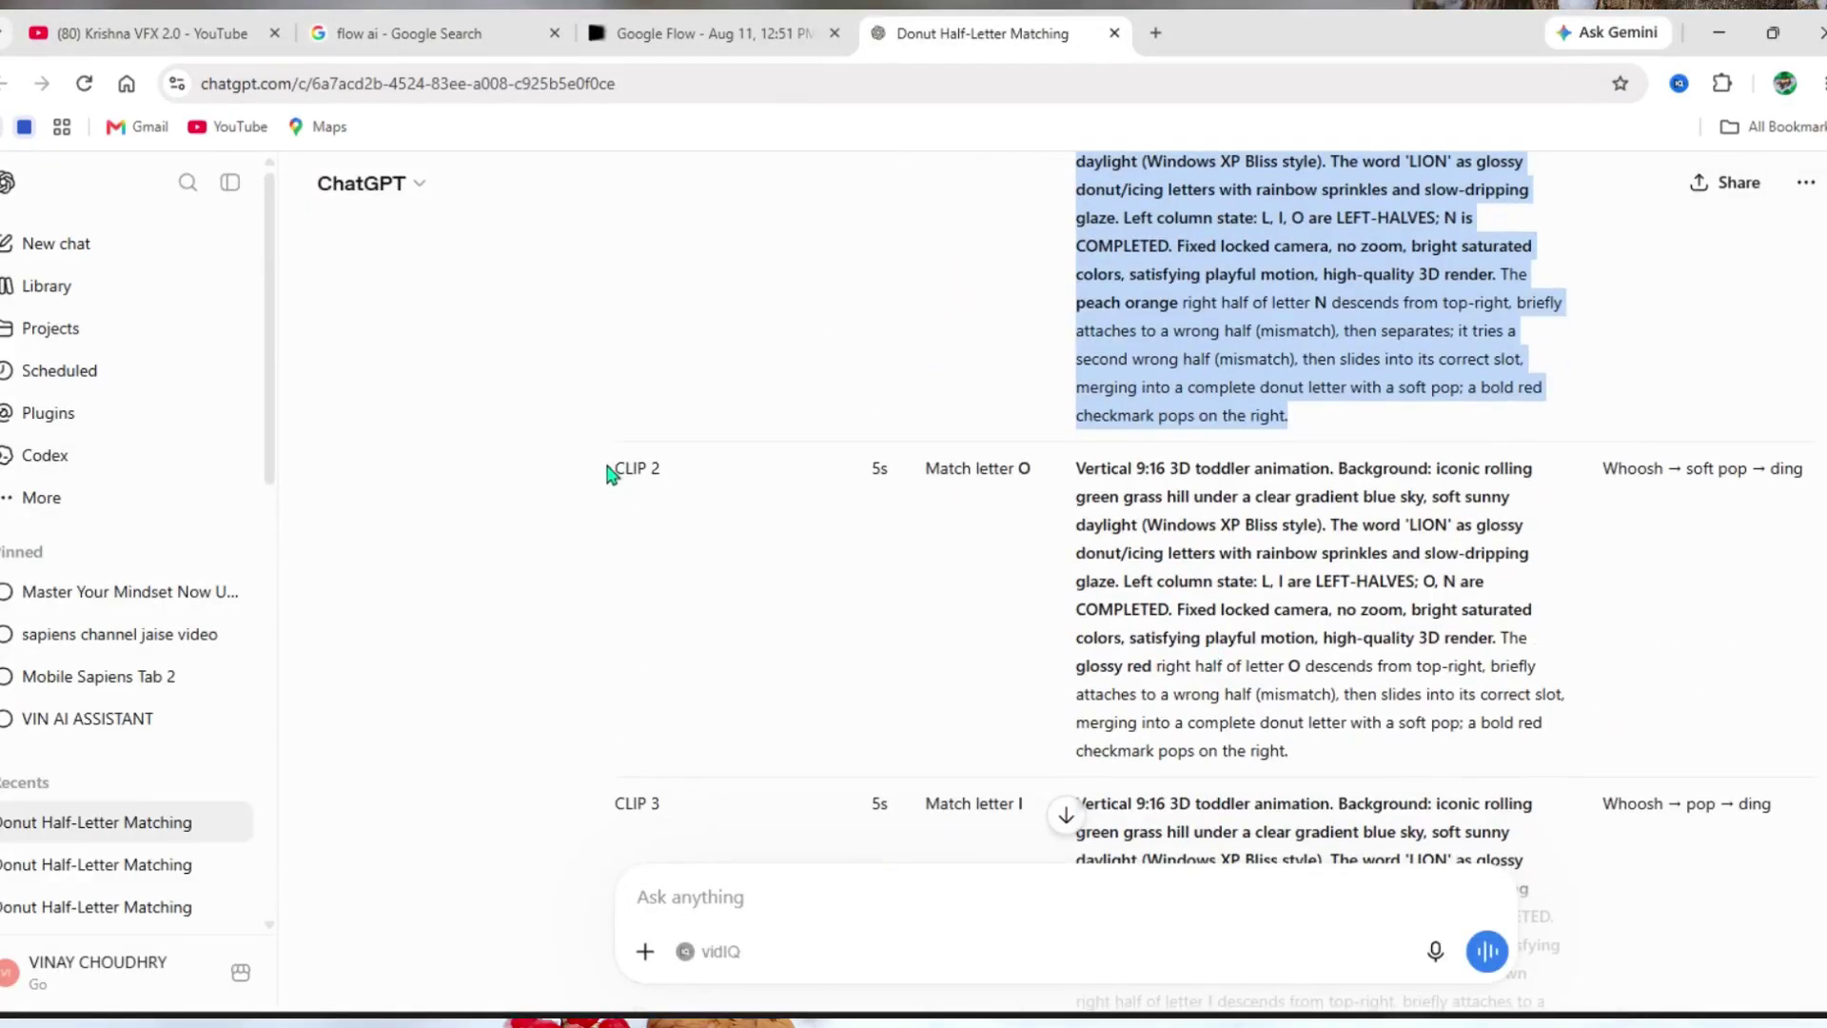
click(1156, 543)
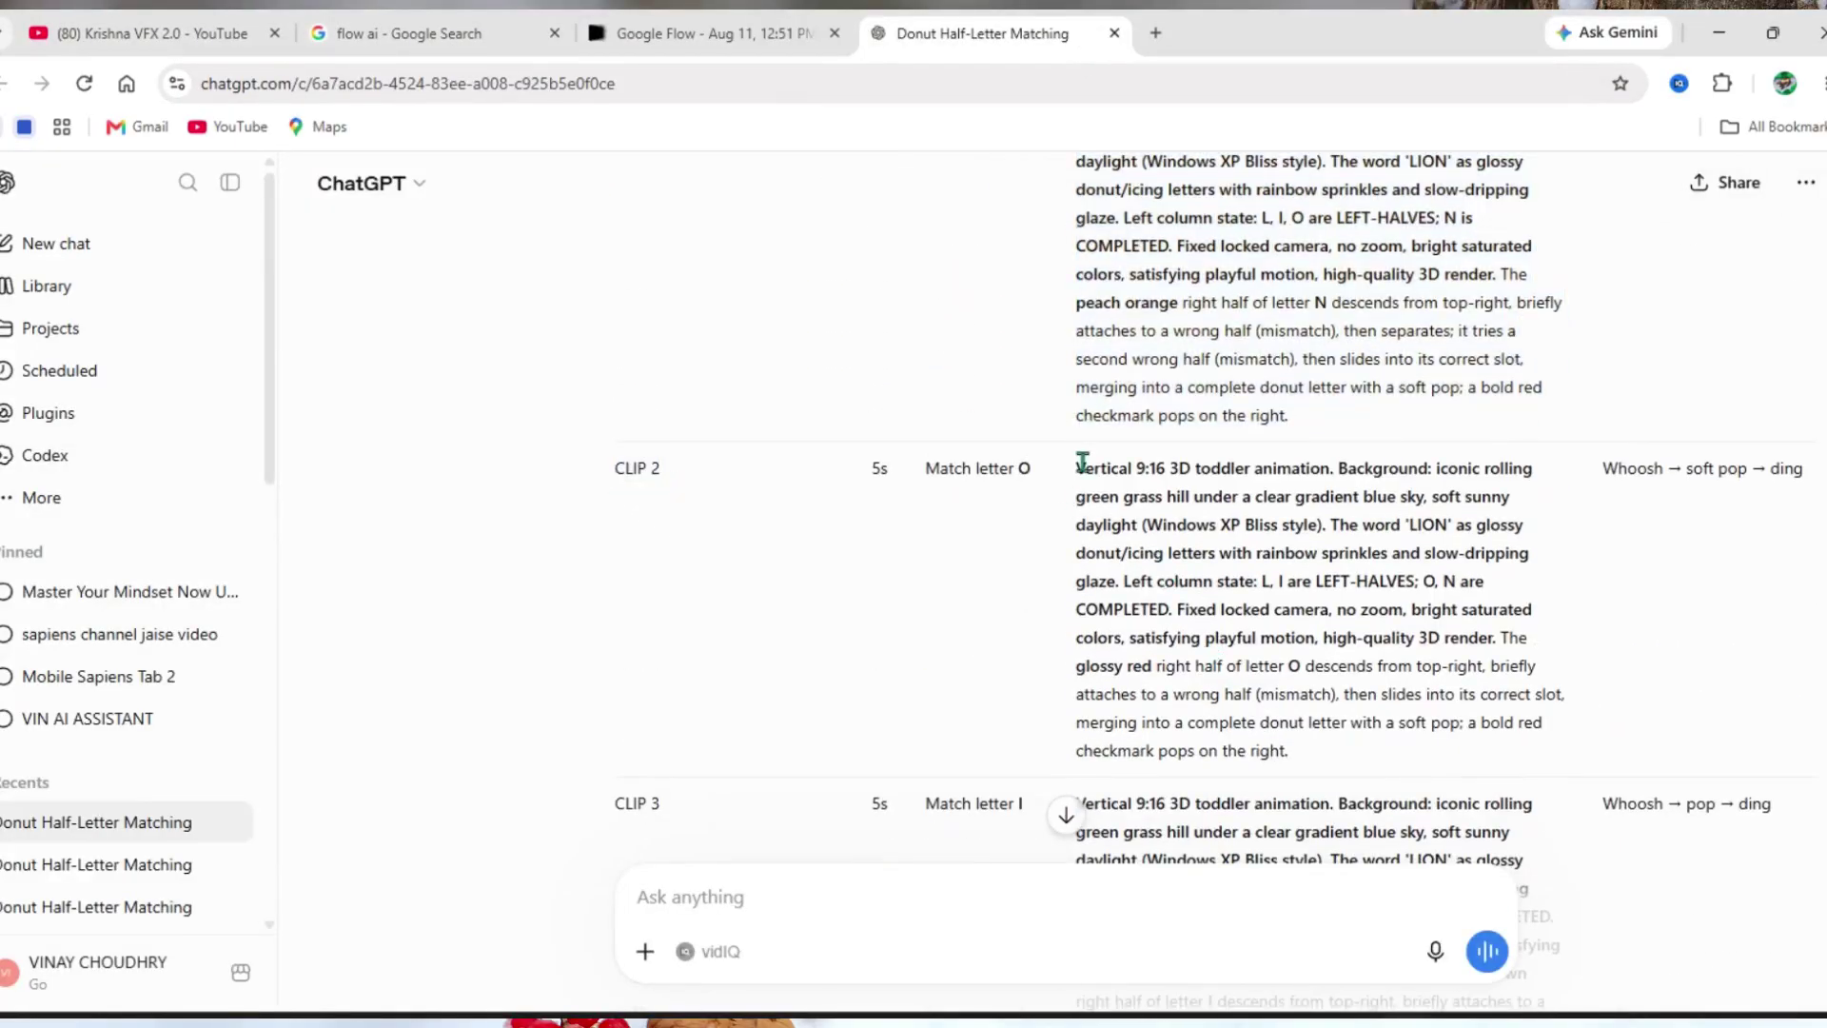
drag(1082, 462, 1289, 752)
right_click(1252, 668)
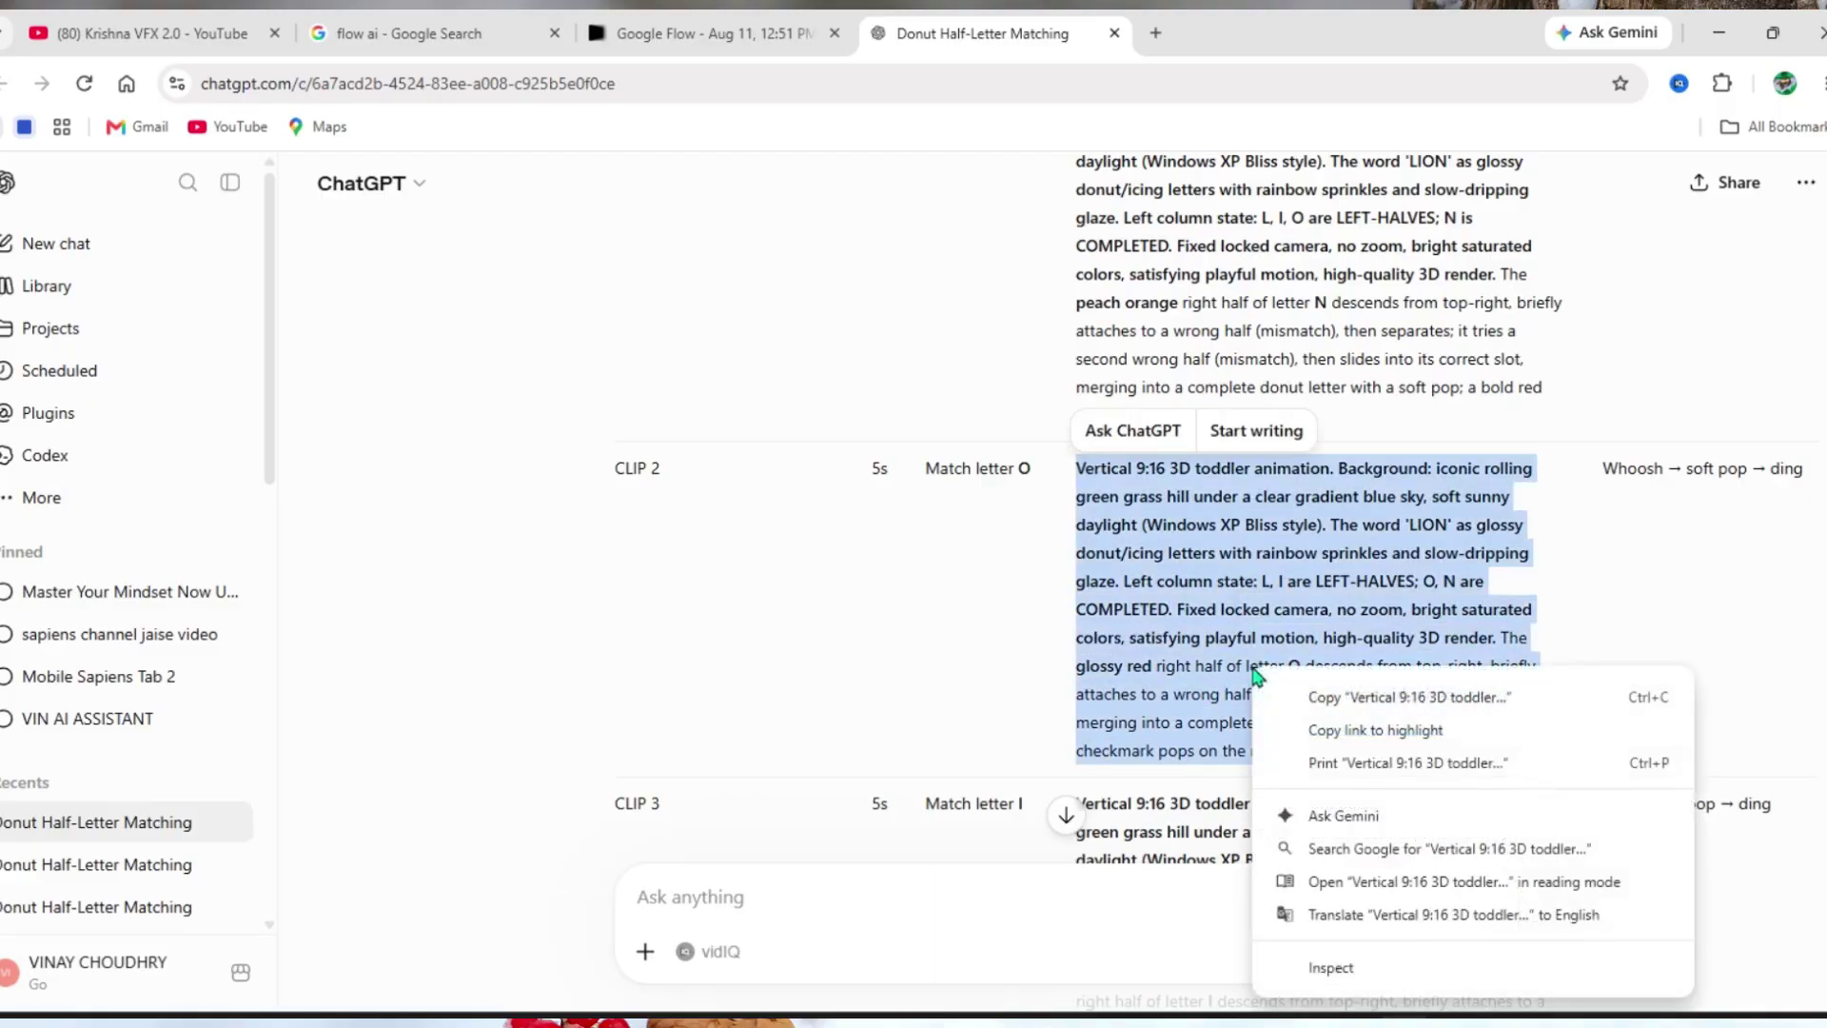
click(1321, 700)
- Return to Google Flow, paste the CLIP 2 letter O prompt and start generating its video
click(704, 34)
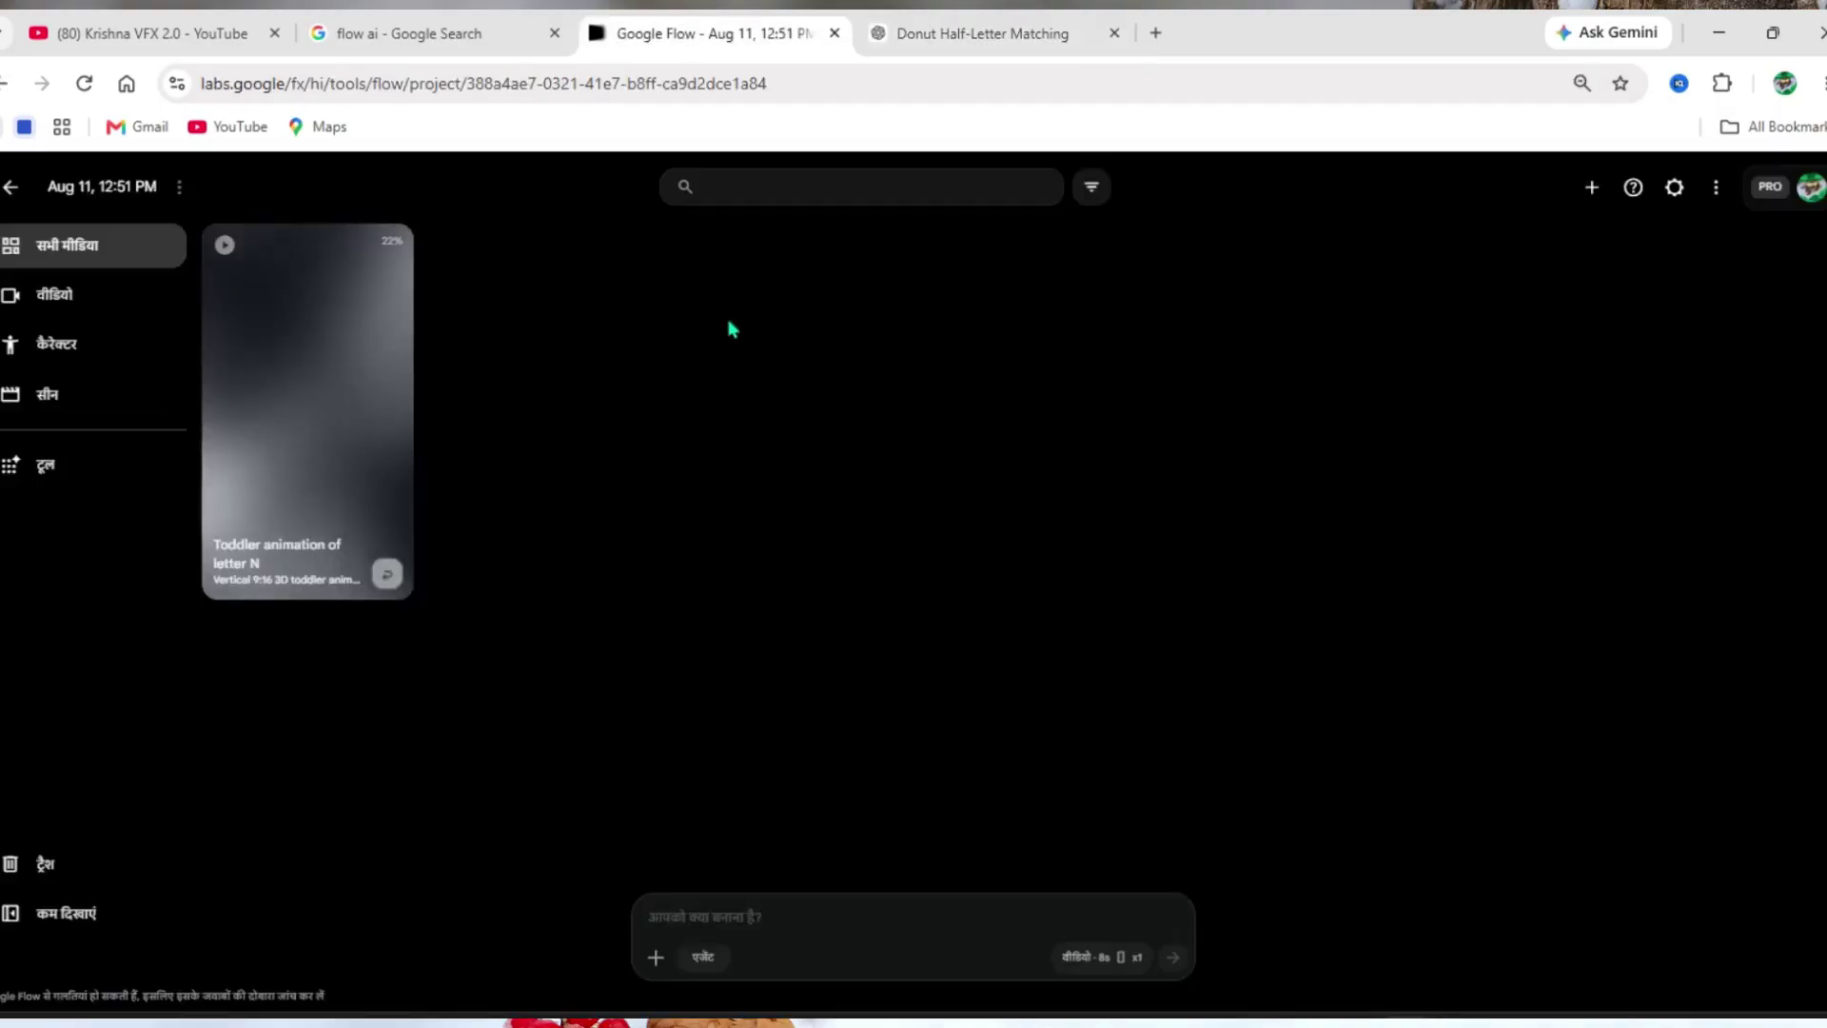
click(753, 916)
right_click(752, 915)
click(788, 679)
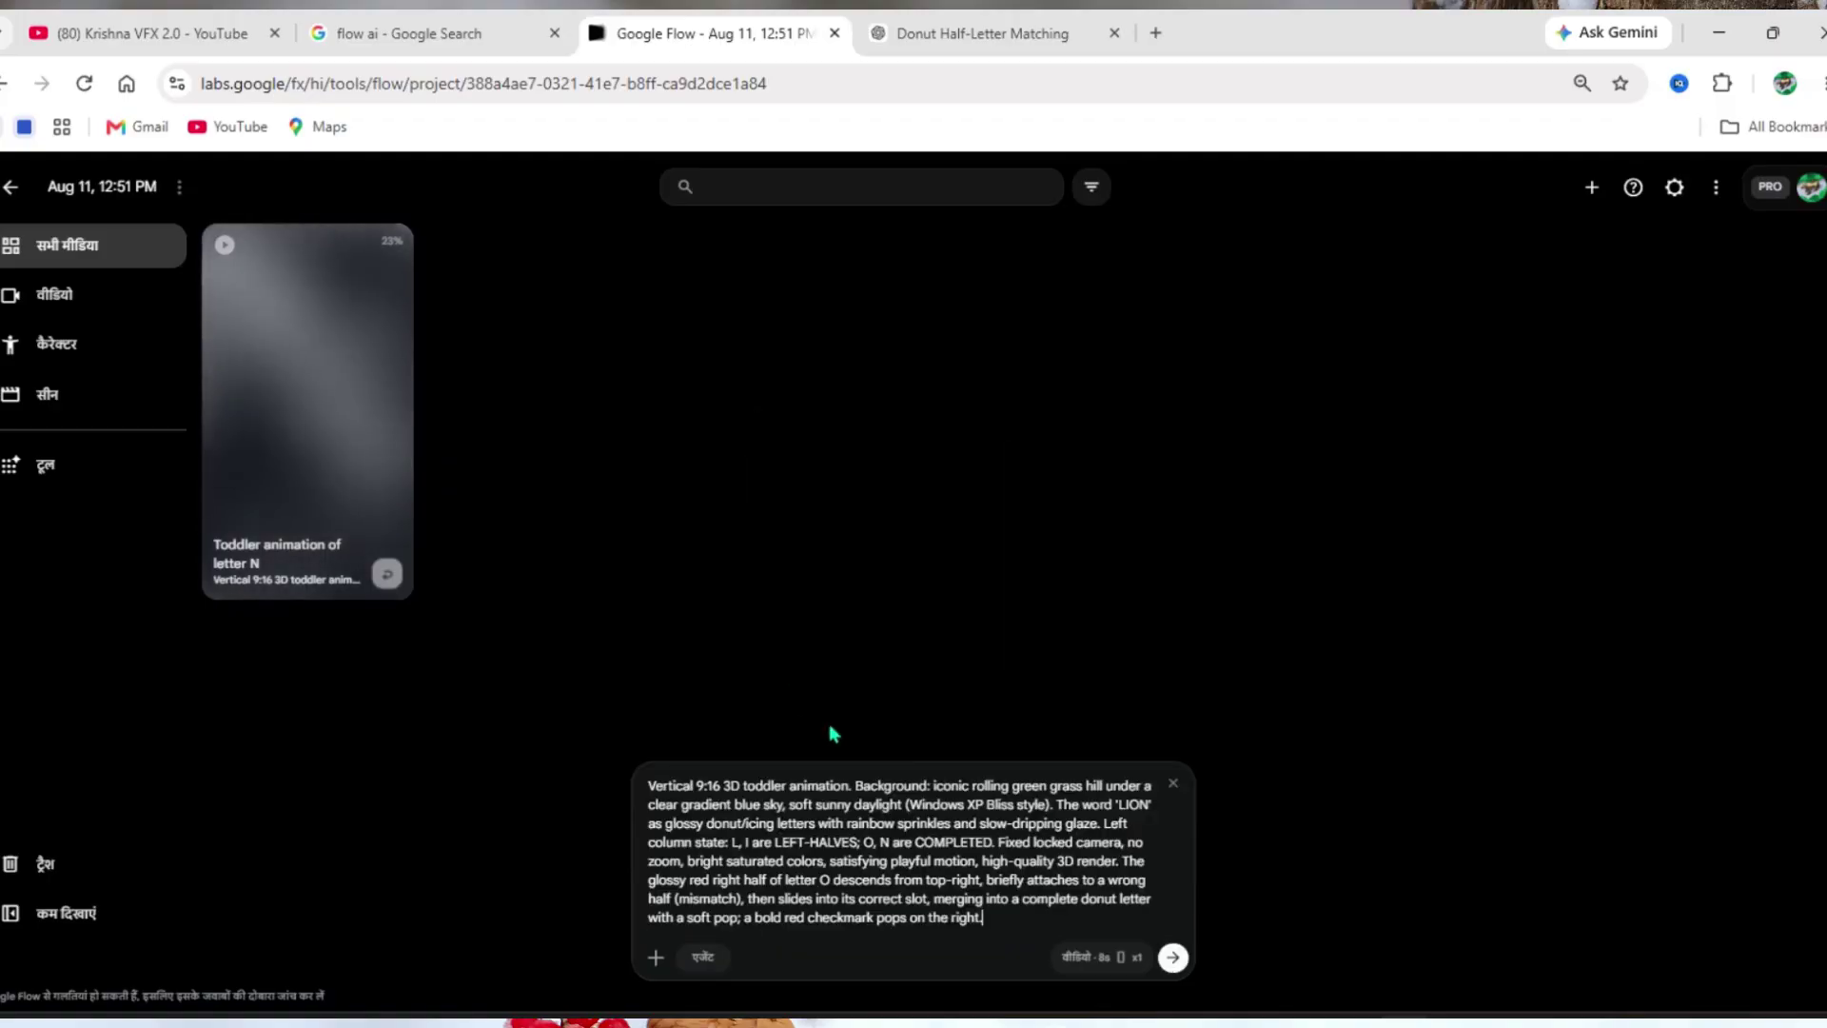
click(1172, 958)
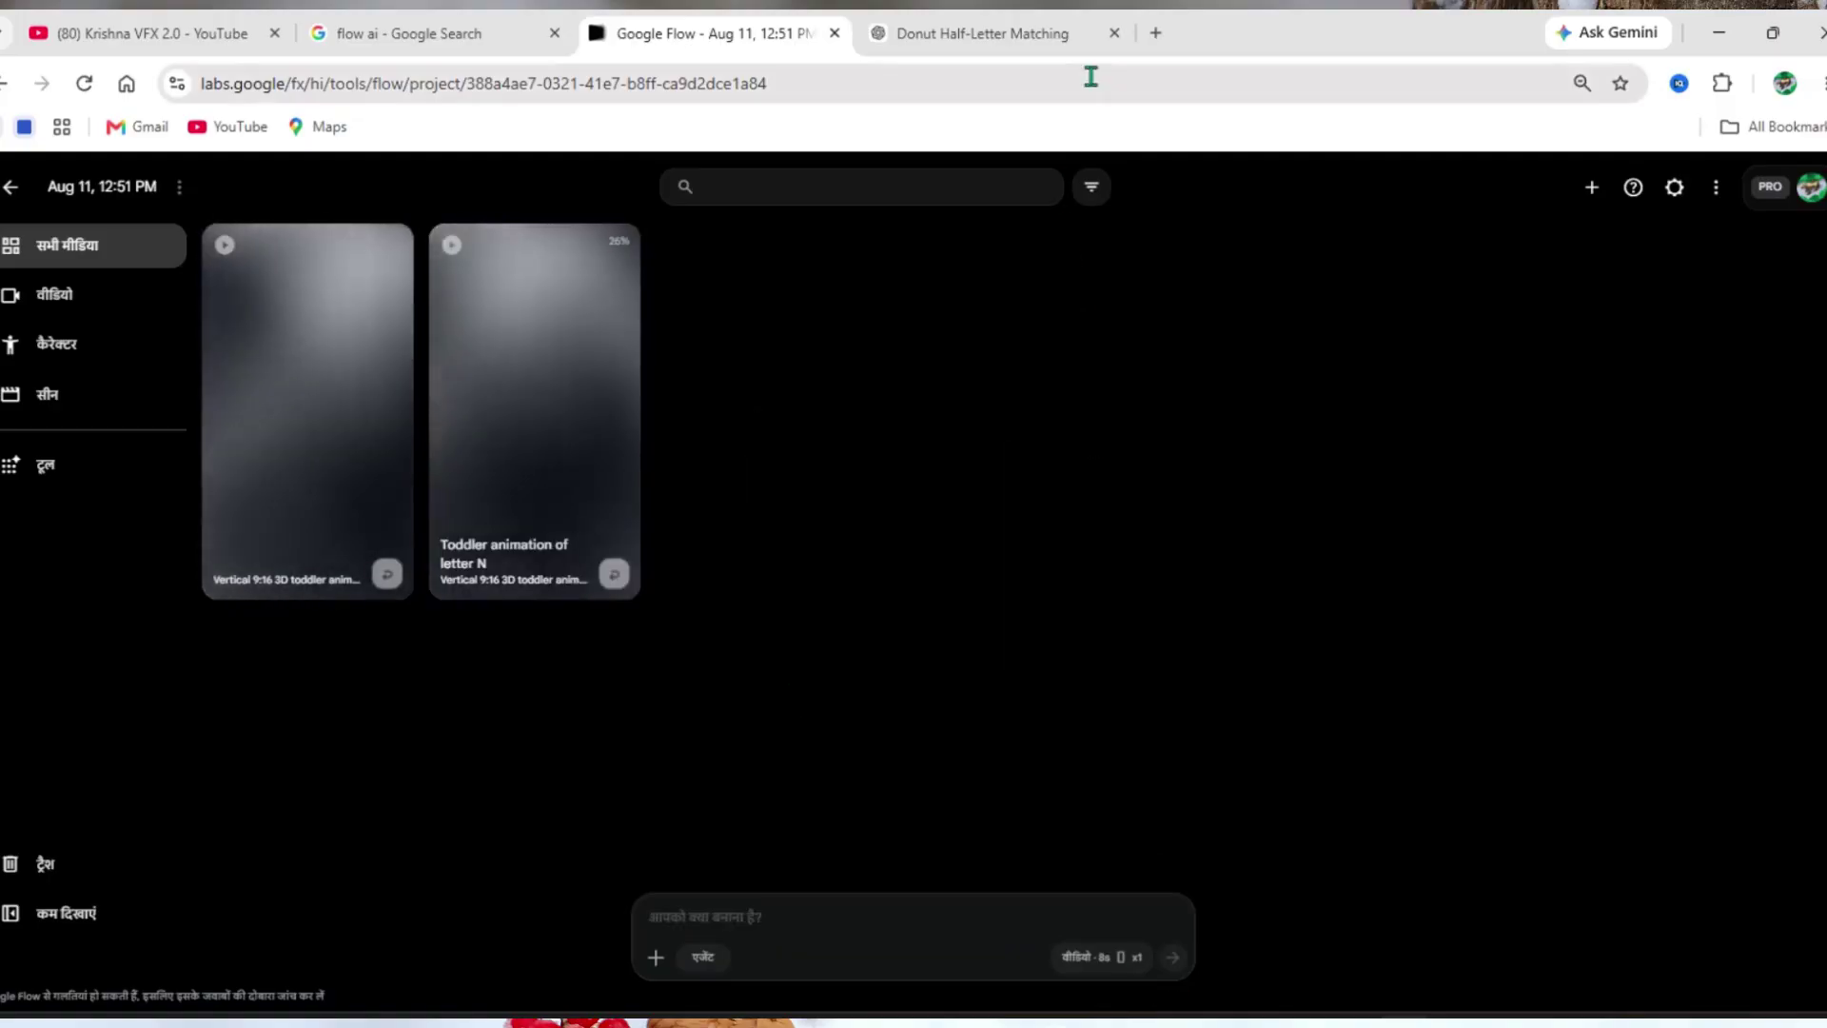
- Switch to the ChatGPT chat and copy the full CLIP 3 final prompt, for matching letter I
click(1083, 40)
scroll(1128, 602, down, 4)
drag(1077, 411, 1256, 725)
right_click(1189, 590)
click(1247, 606)
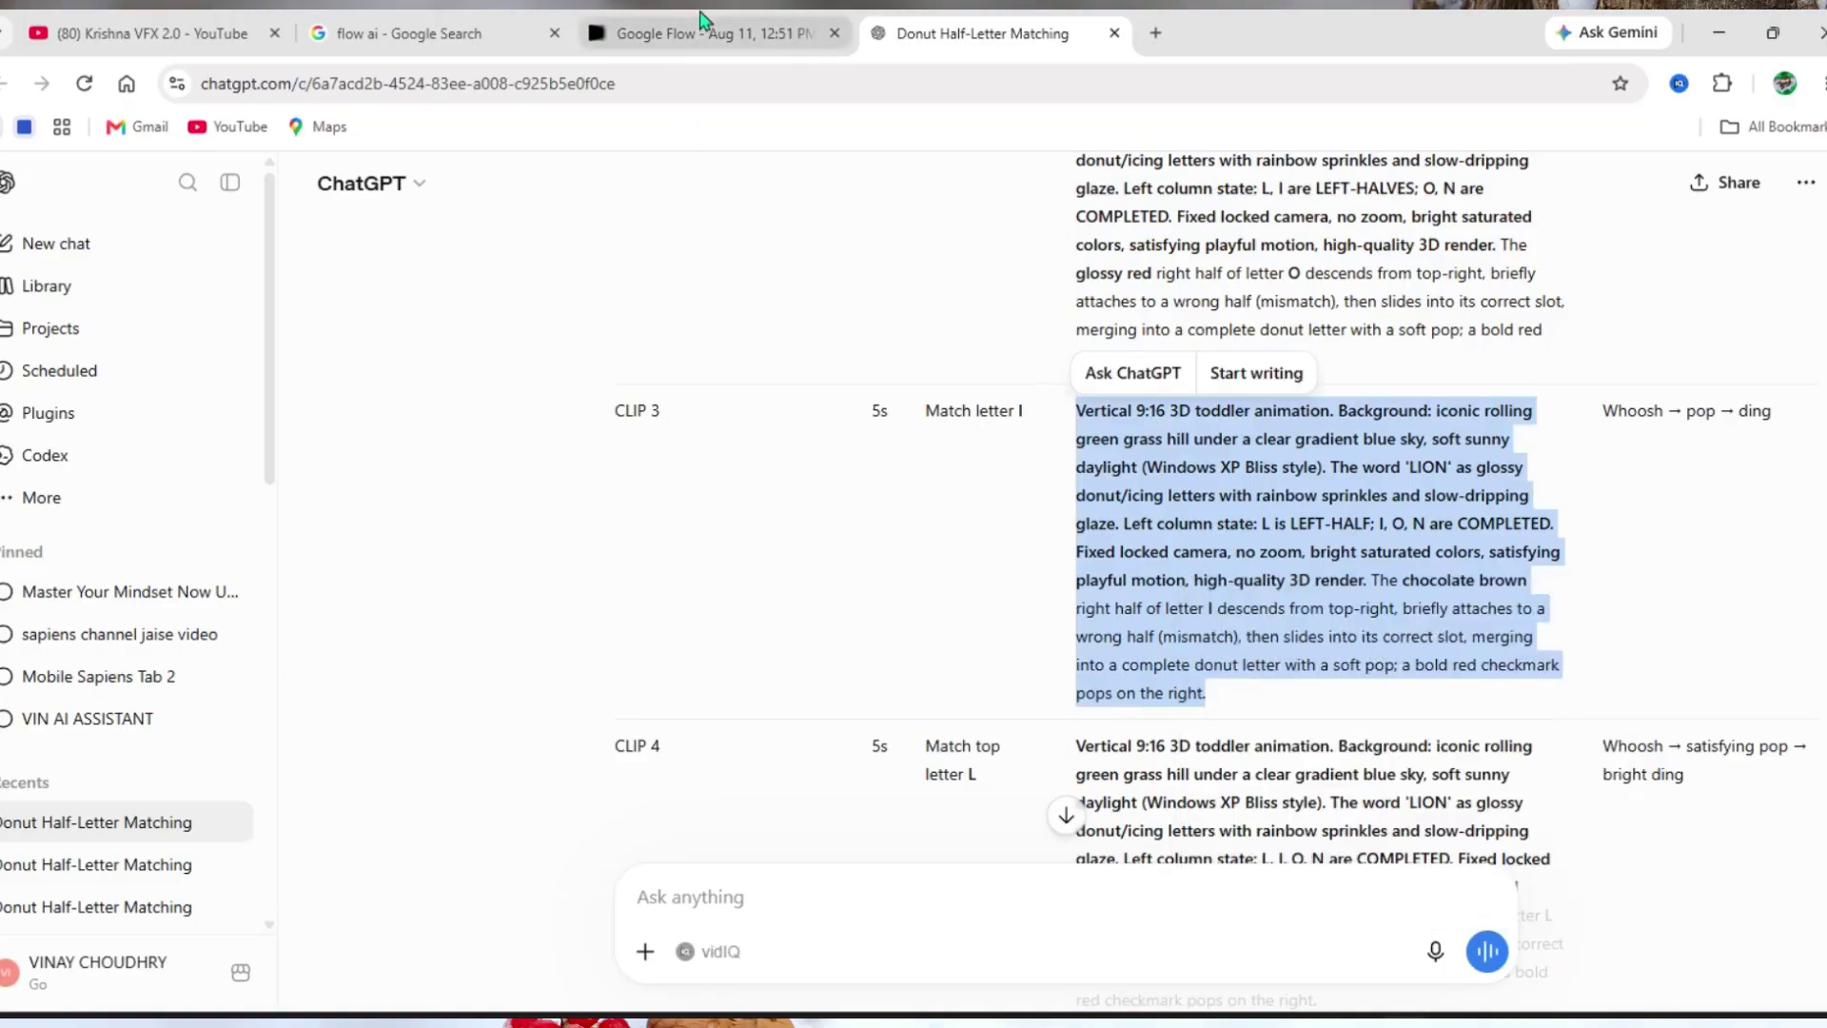
- Return to Google Flow, paste the CLIP 3 letter I prompt and start generating its video
click(709, 34)
right_click(782, 917)
click(828, 678)
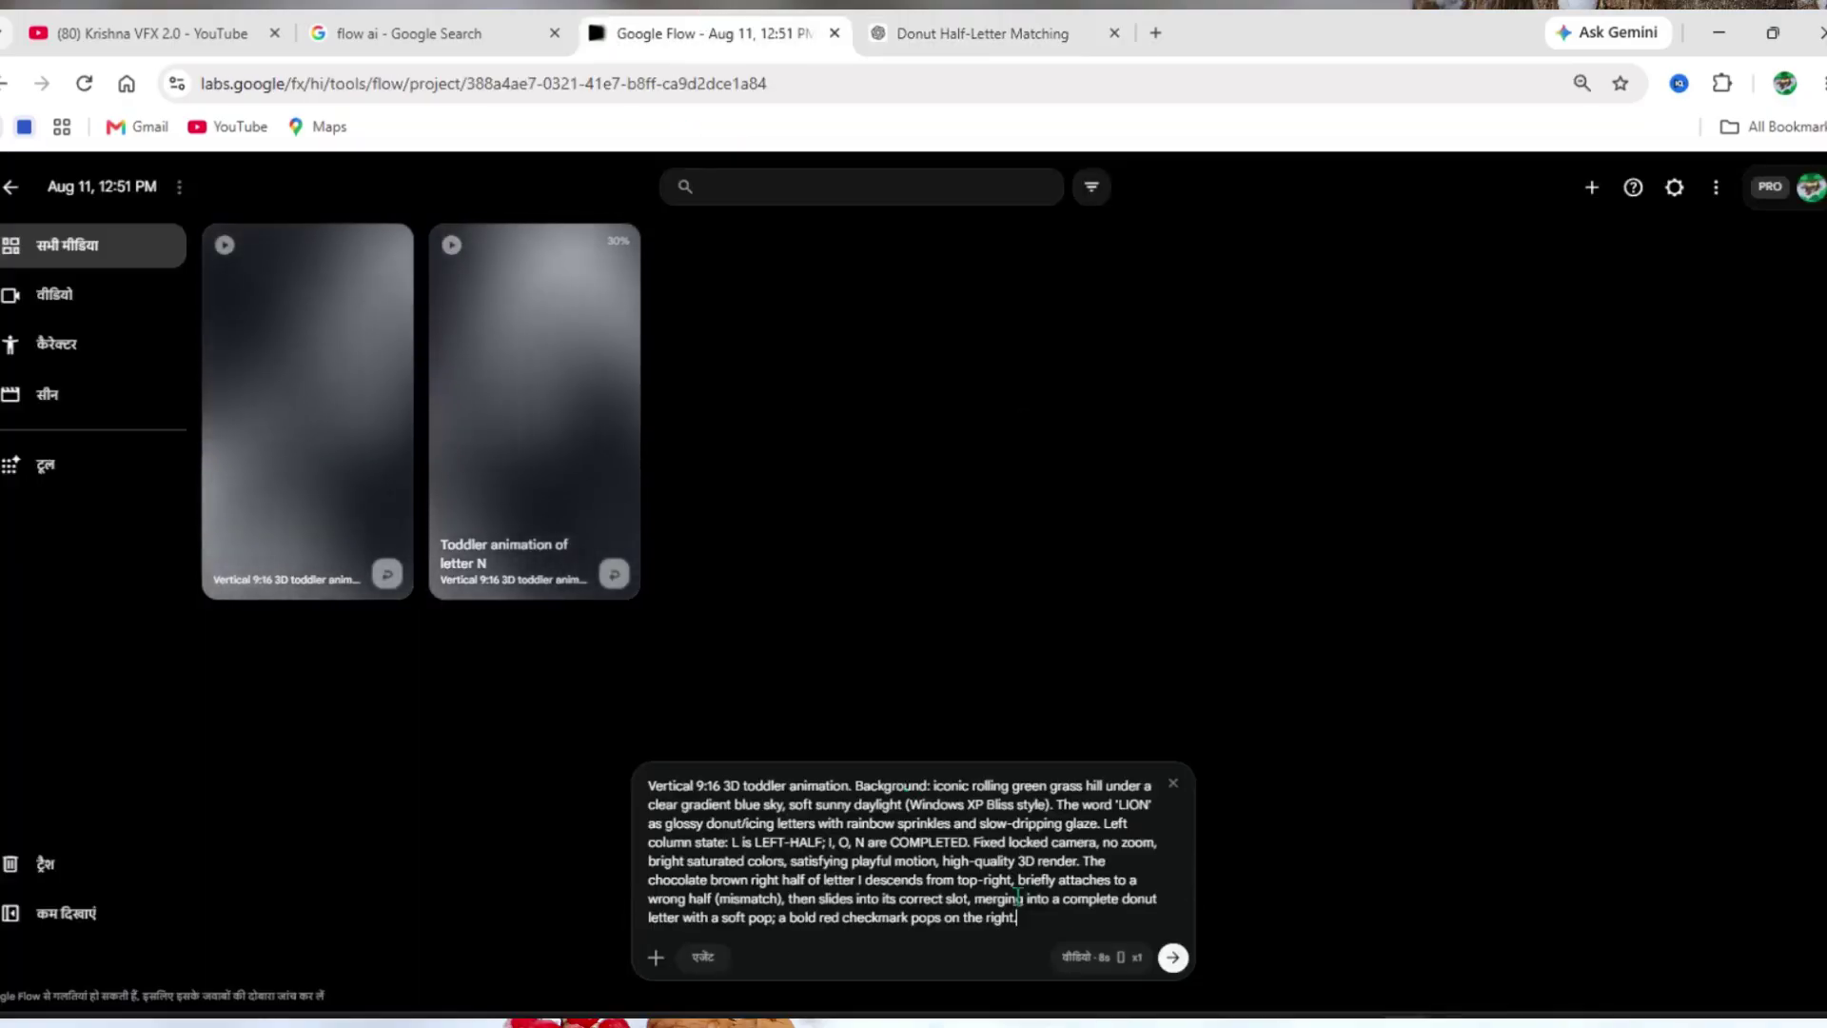
click(1173, 958)
- Switch to the ChatGPT chat and copy the full CLIP 4 final prompt, for matching top letter L
scroll(1099, 311, down, 4)
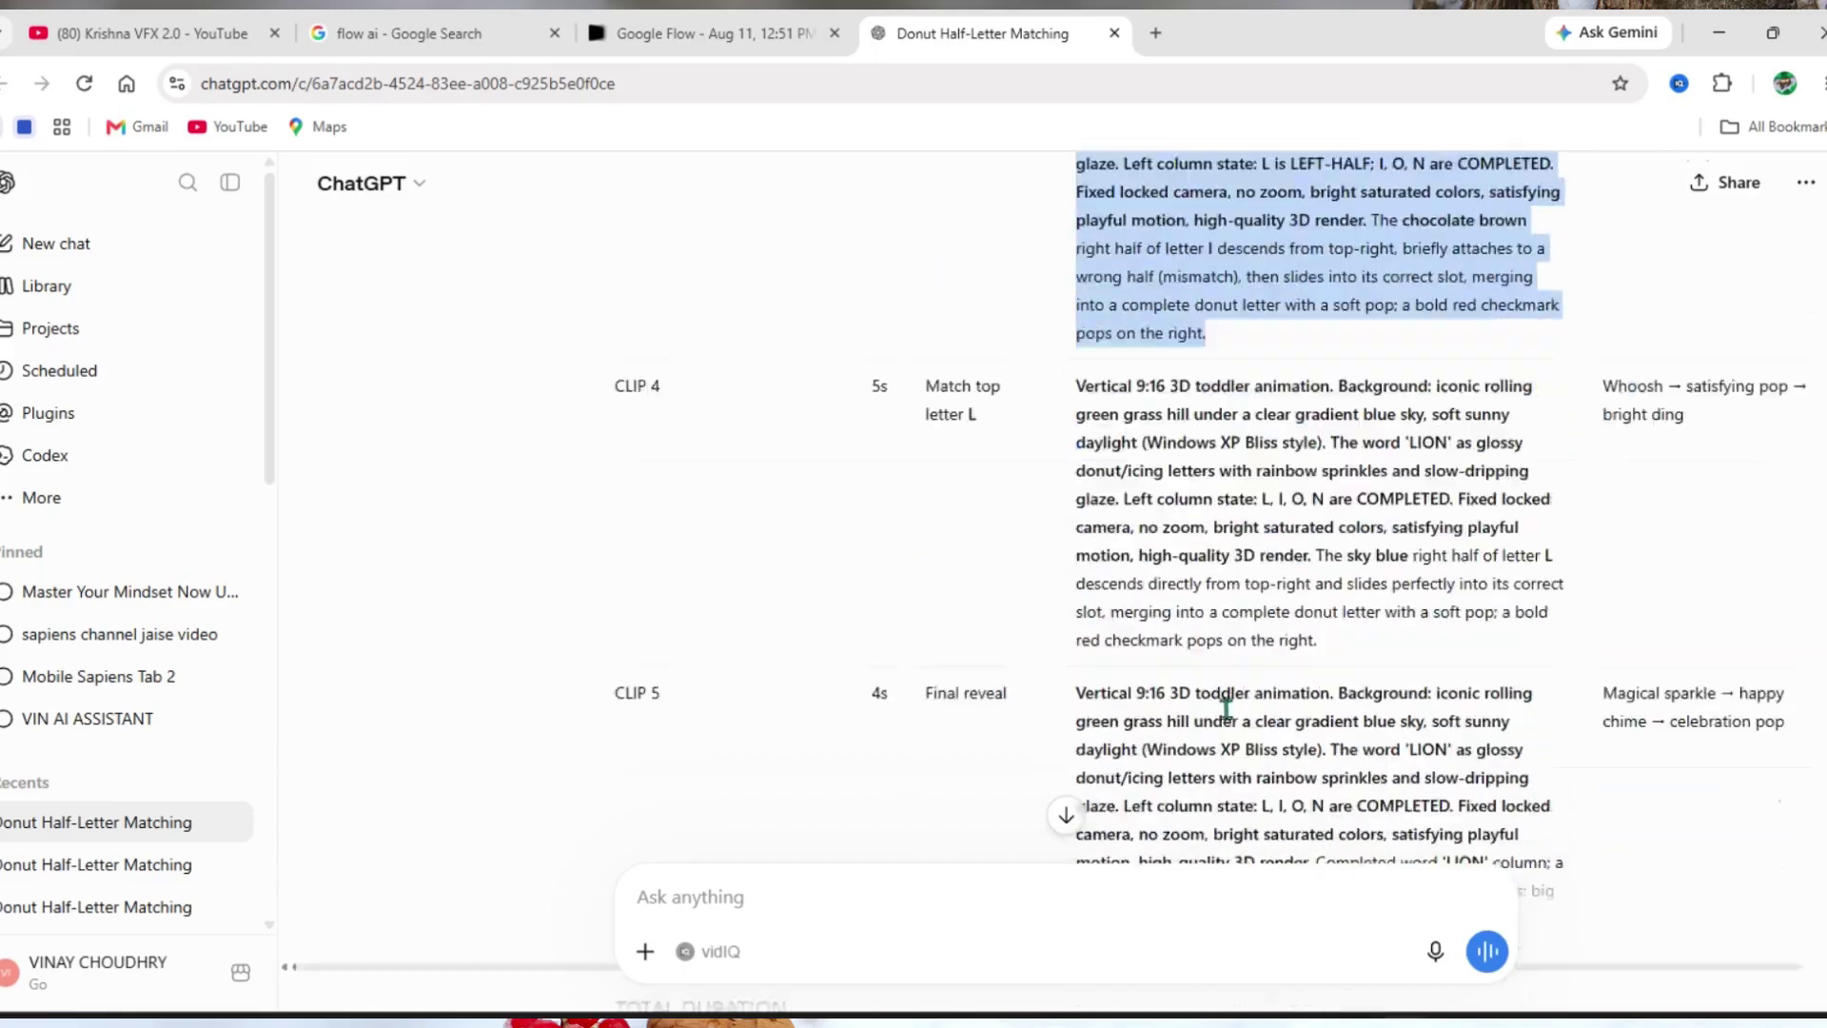
drag(1071, 354, 1340, 604)
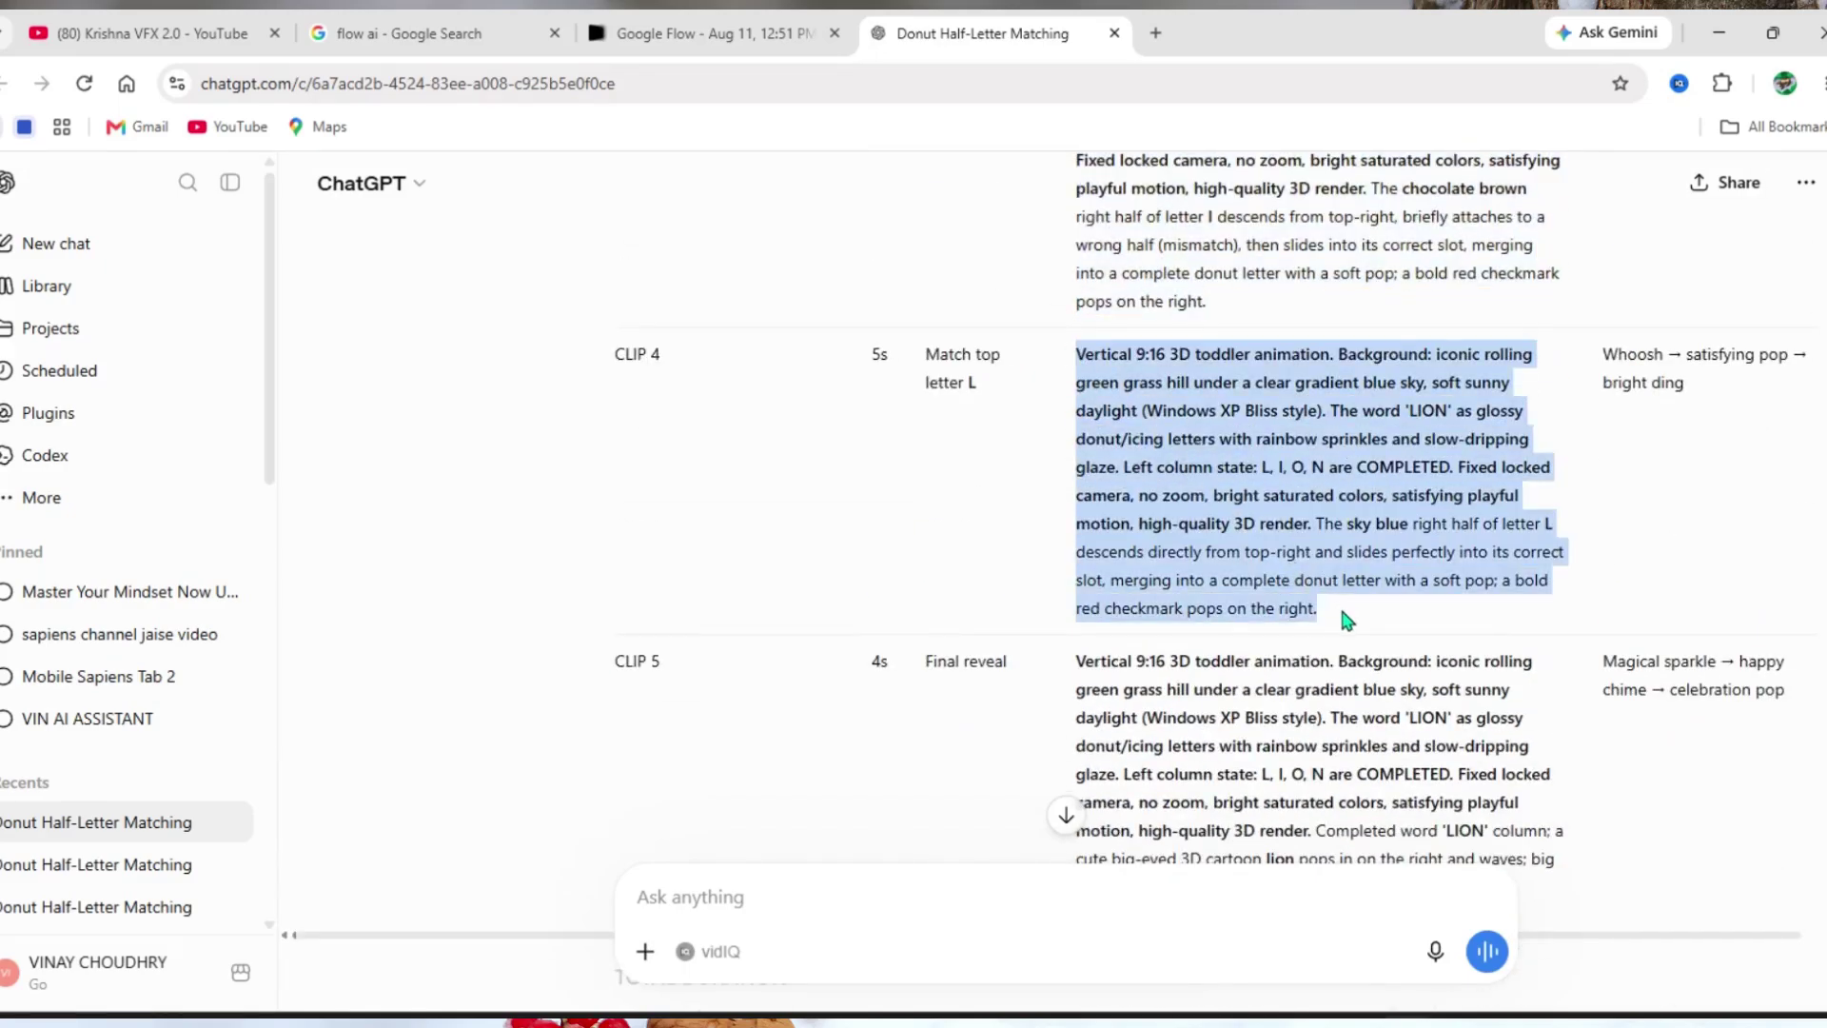
right_click(1296, 533)
click(1366, 560)
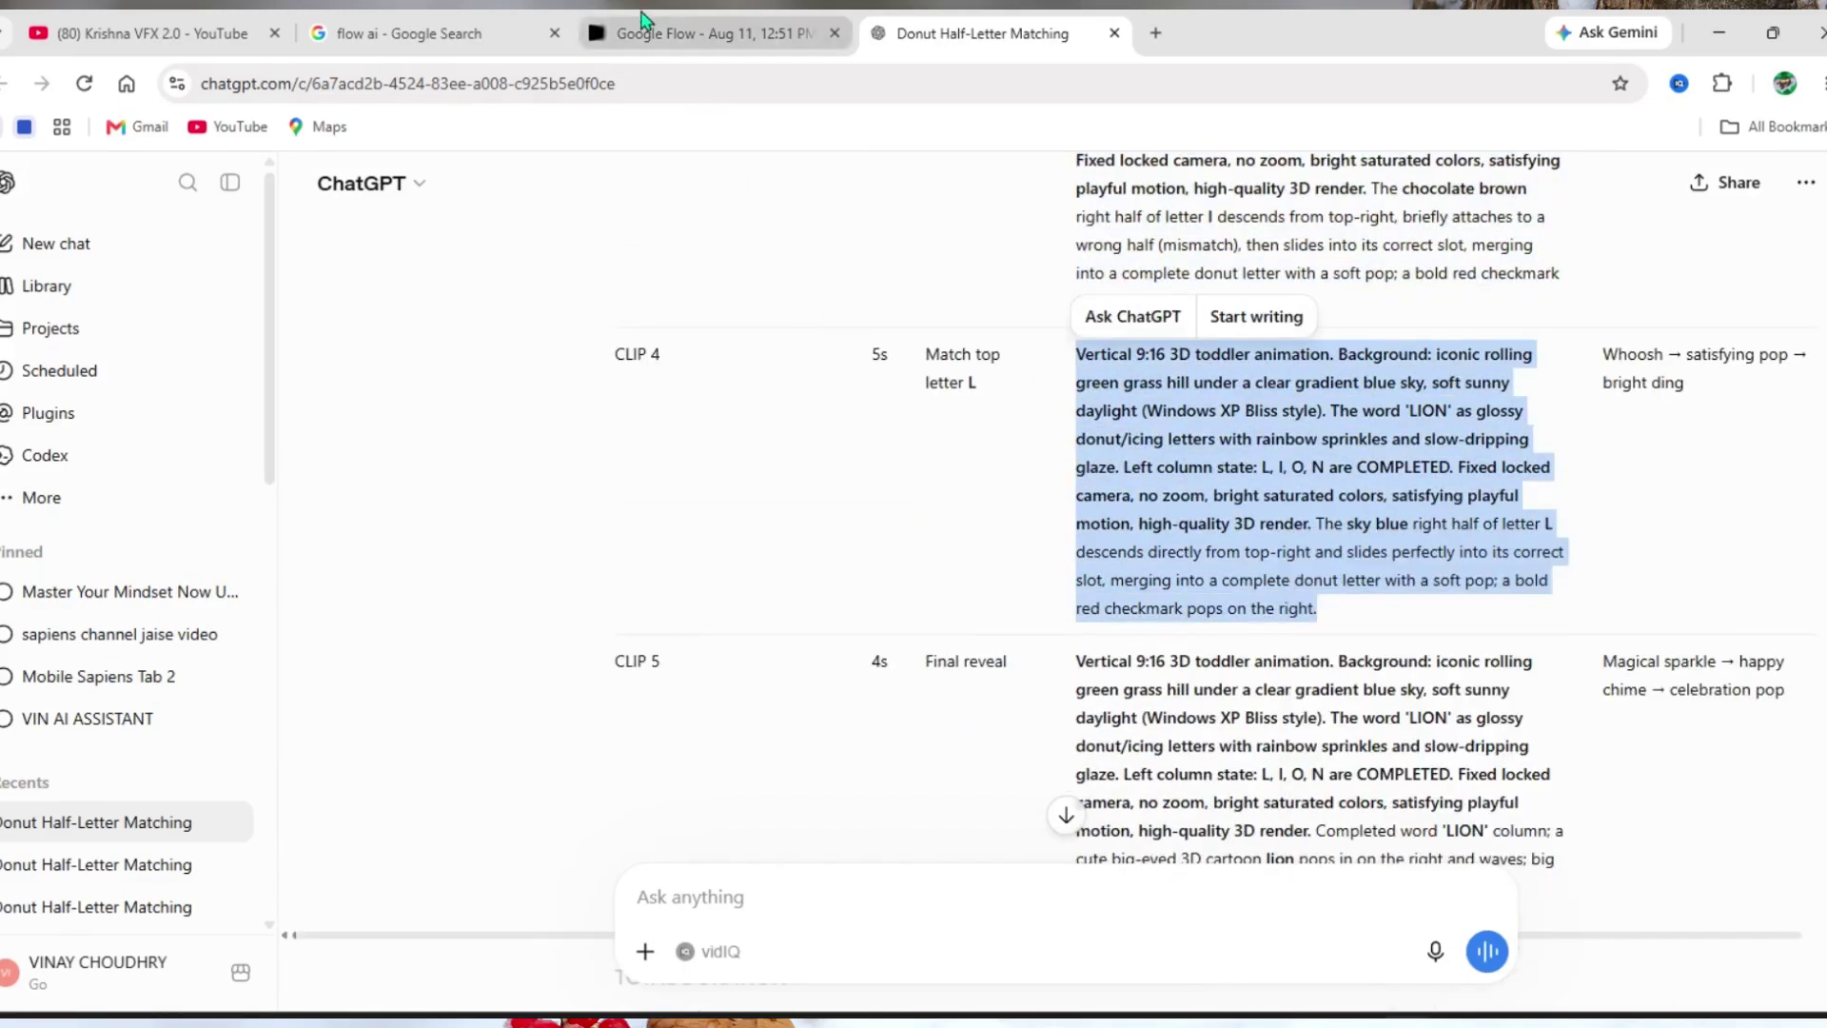
- Return to Google Flow, paste the CLIP 4 letter L prompt and start generating its video
click(714, 33)
right_click(790, 911)
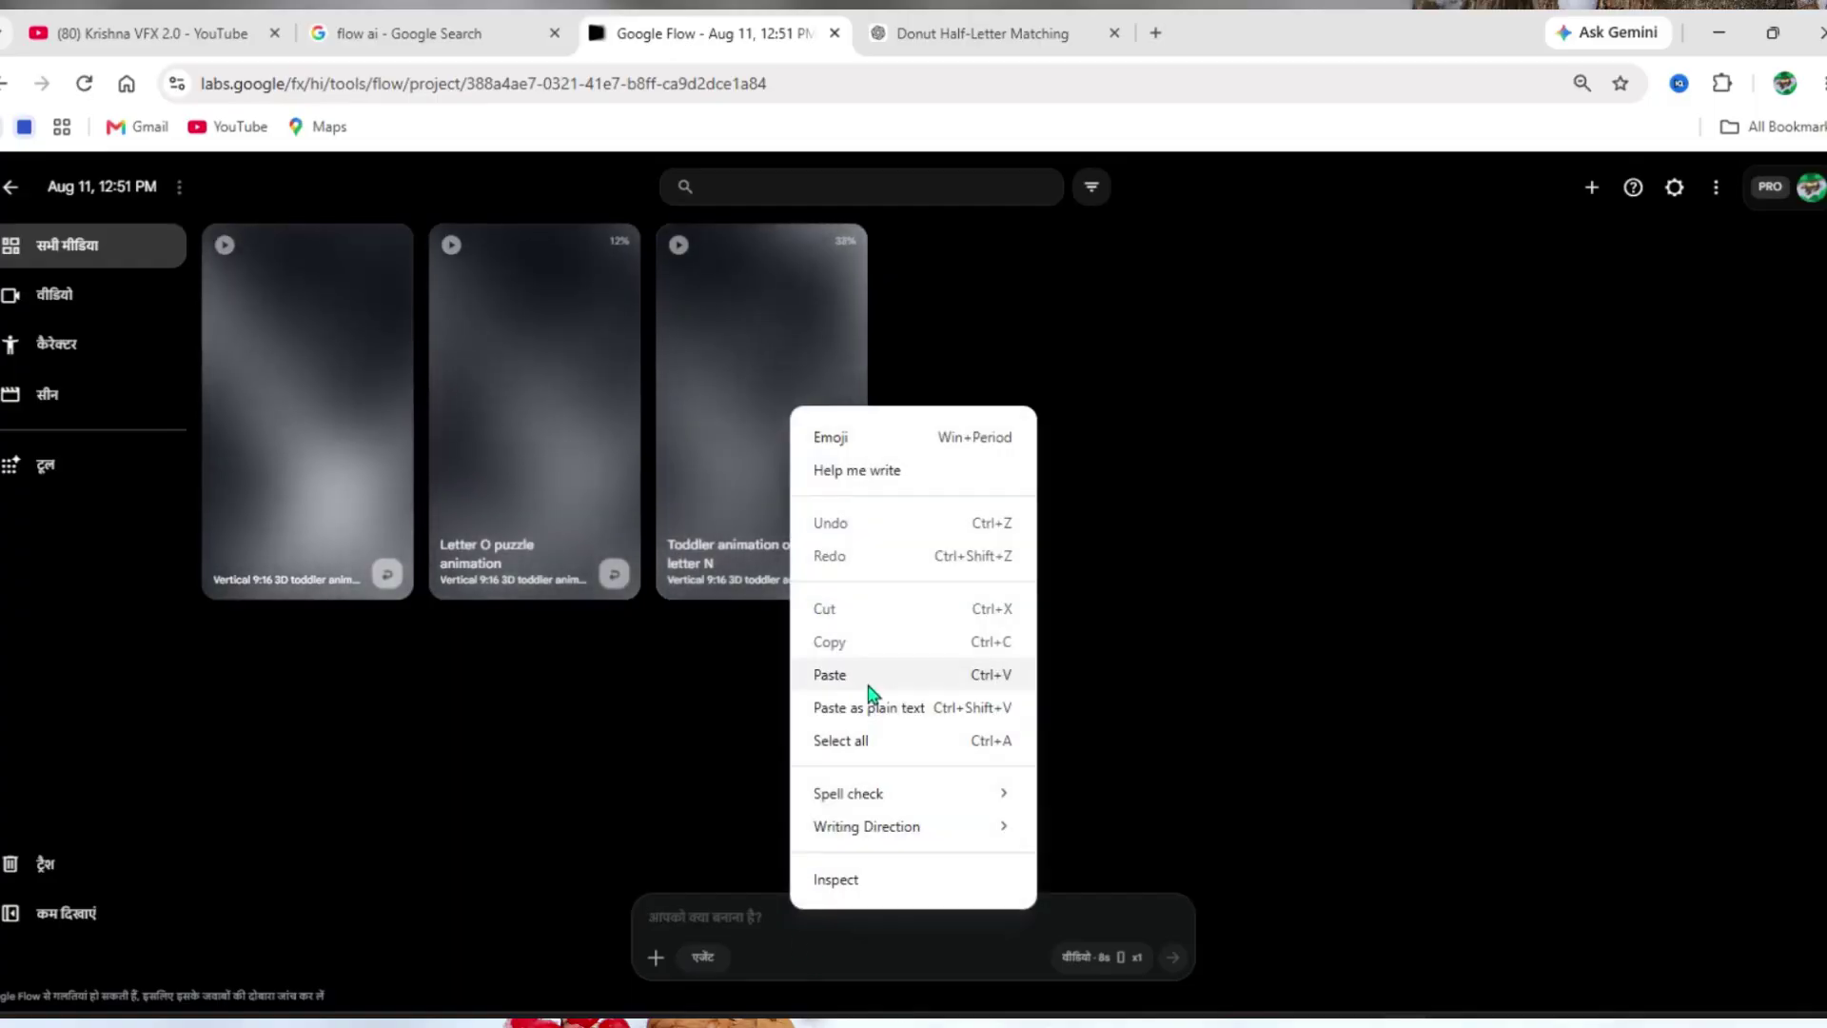
click(857, 677)
click(1174, 958)
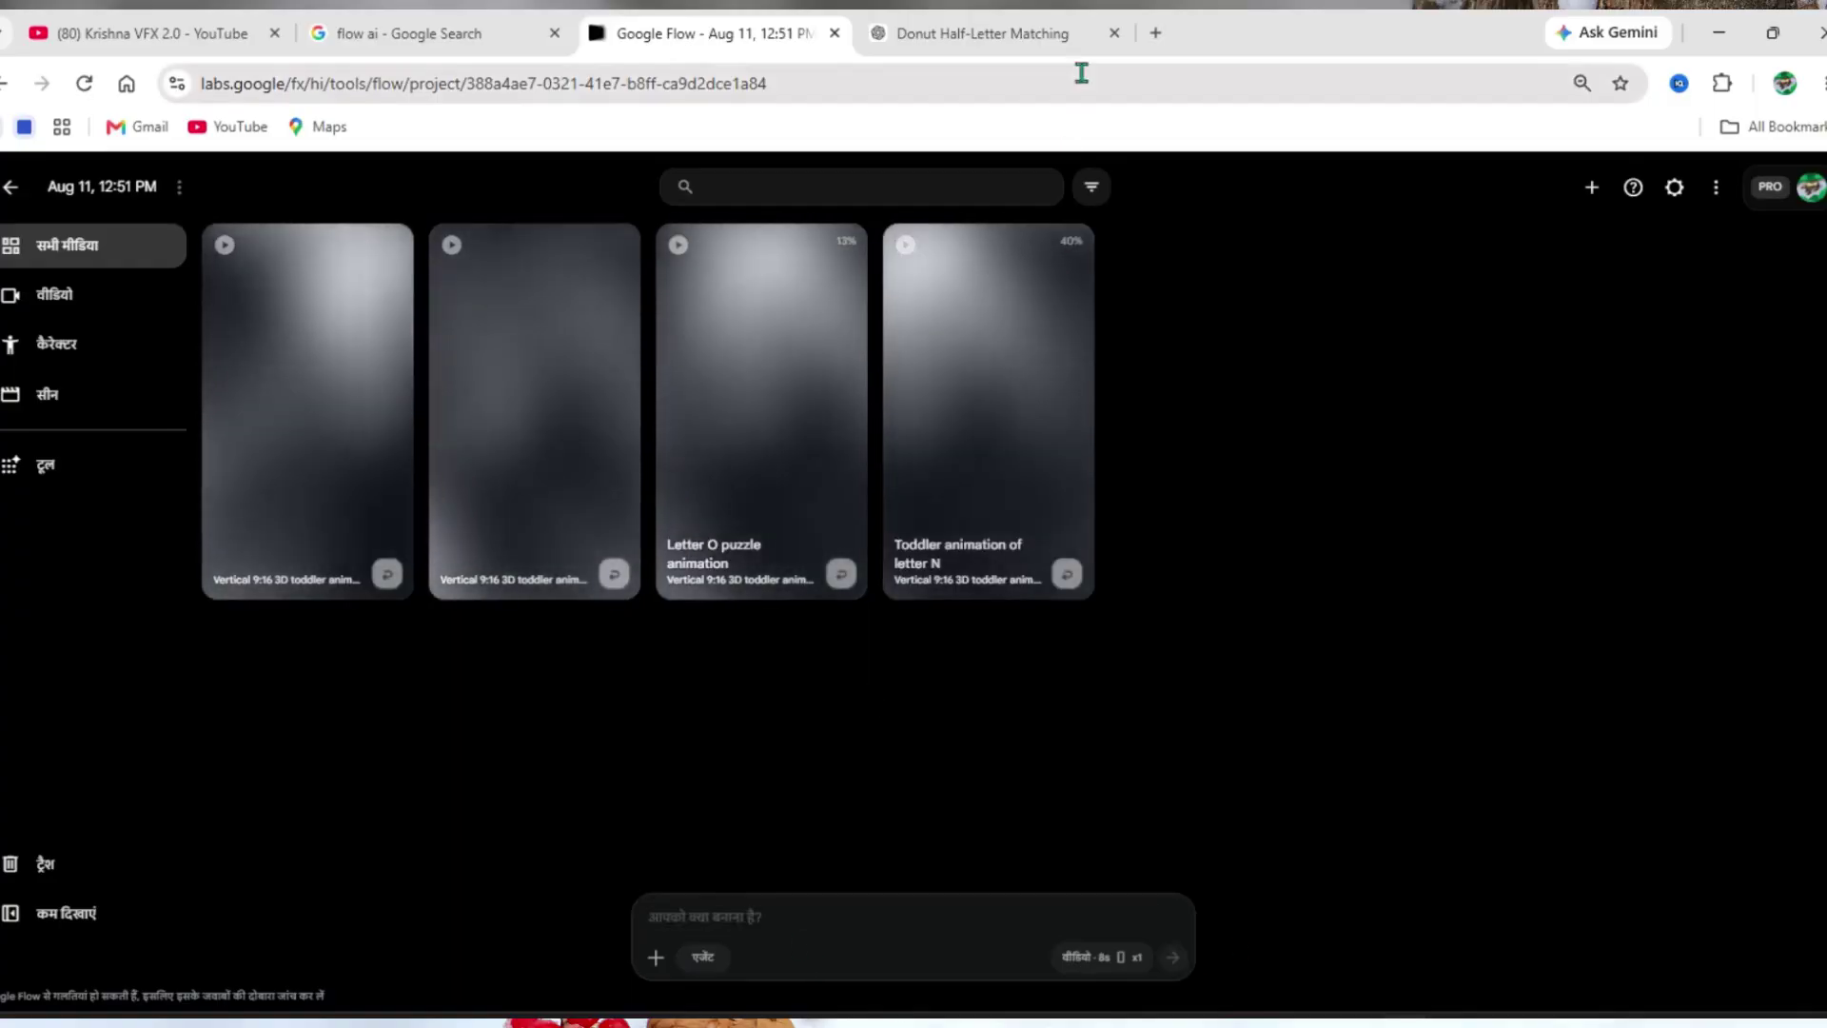
- Switch to the ChatGPT chat and copy the full CLIP 5 final prompt, for the final lion reveal
click(1075, 36)
scroll(1115, 654, down, 5)
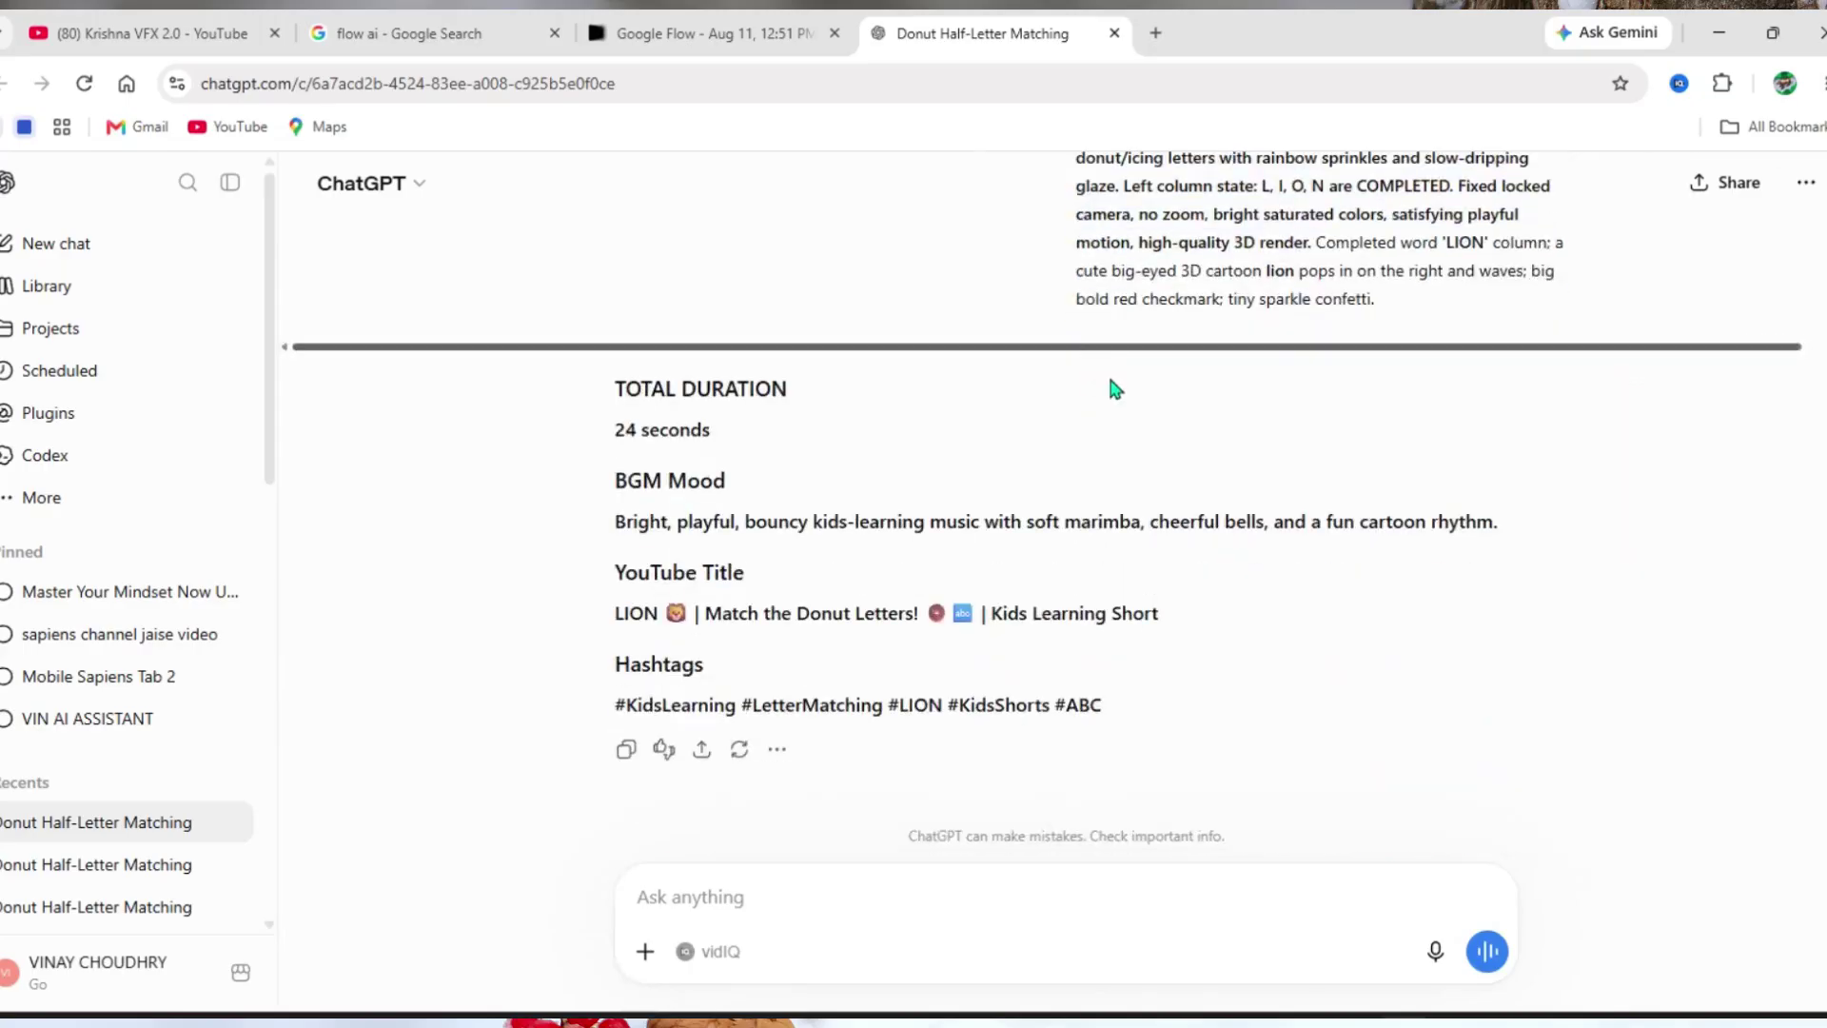
scroll(1113, 387, up, 2)
drag(1076, 274, 1390, 534)
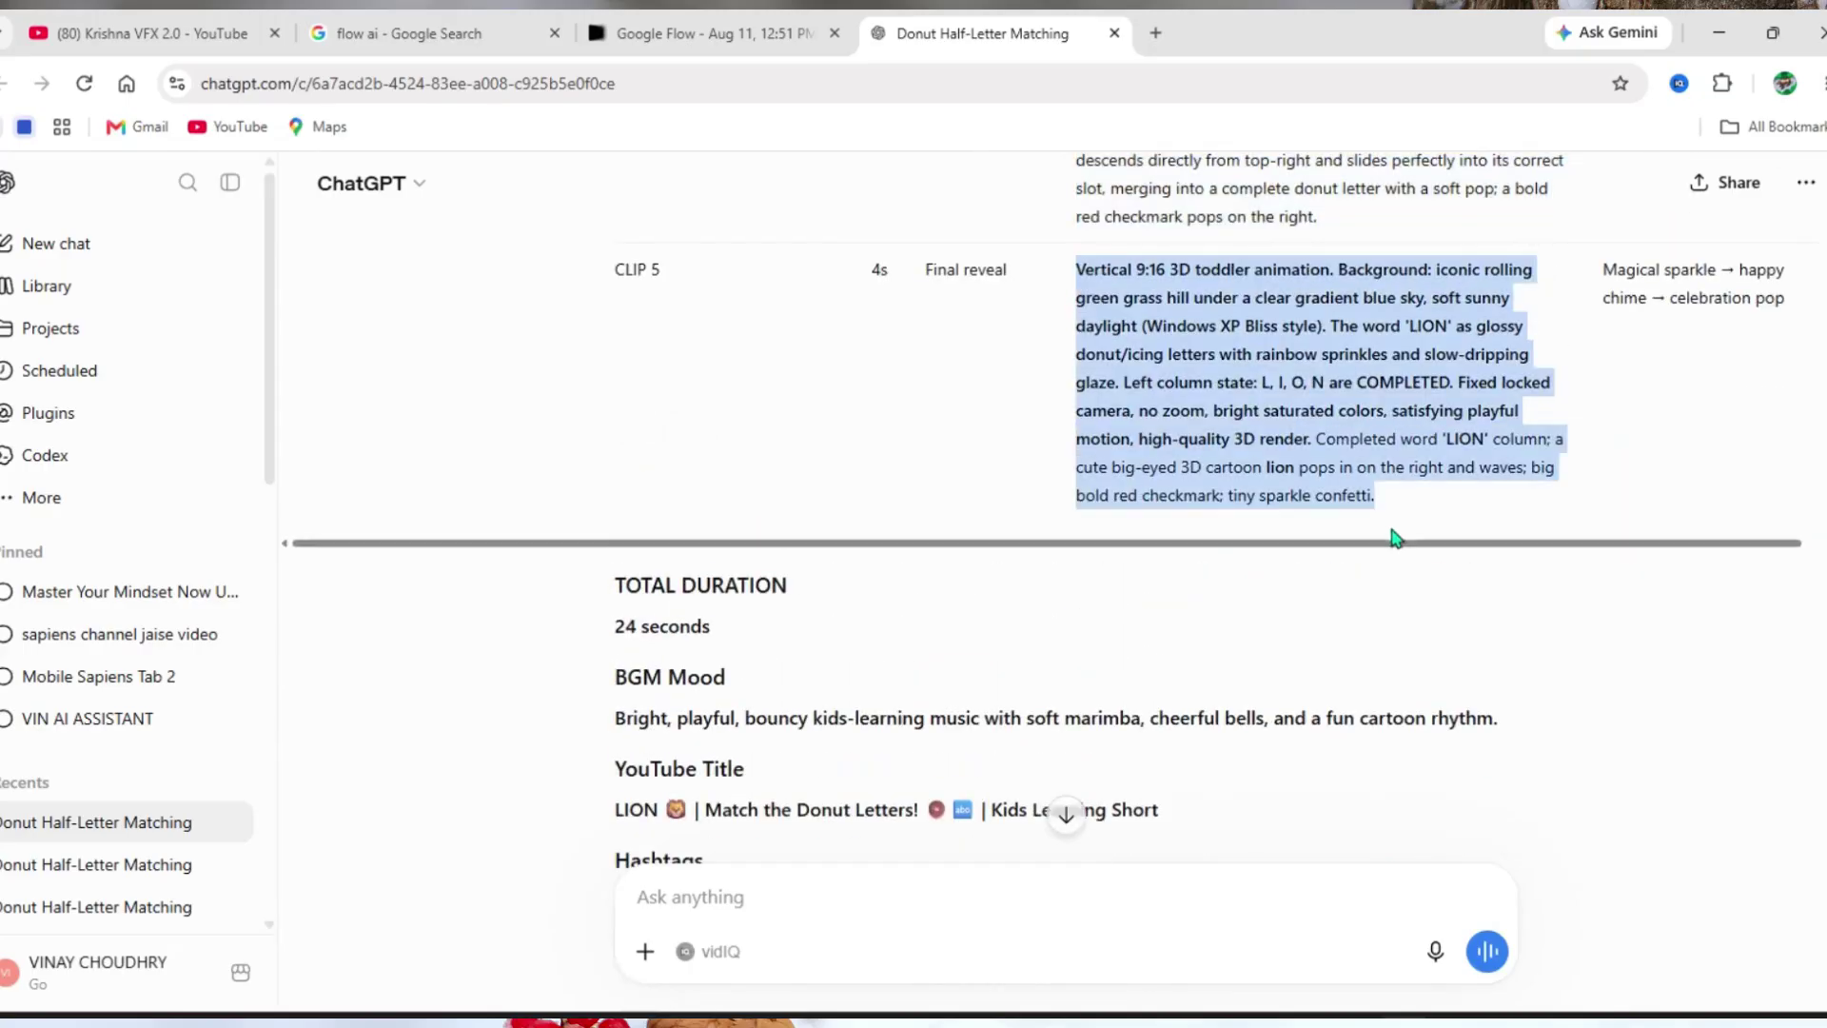
right_click(1347, 423)
click(1349, 437)
- Return to Google Flow, paste the CLIP 5 final reveal prompt and start generating its video
click(713, 33)
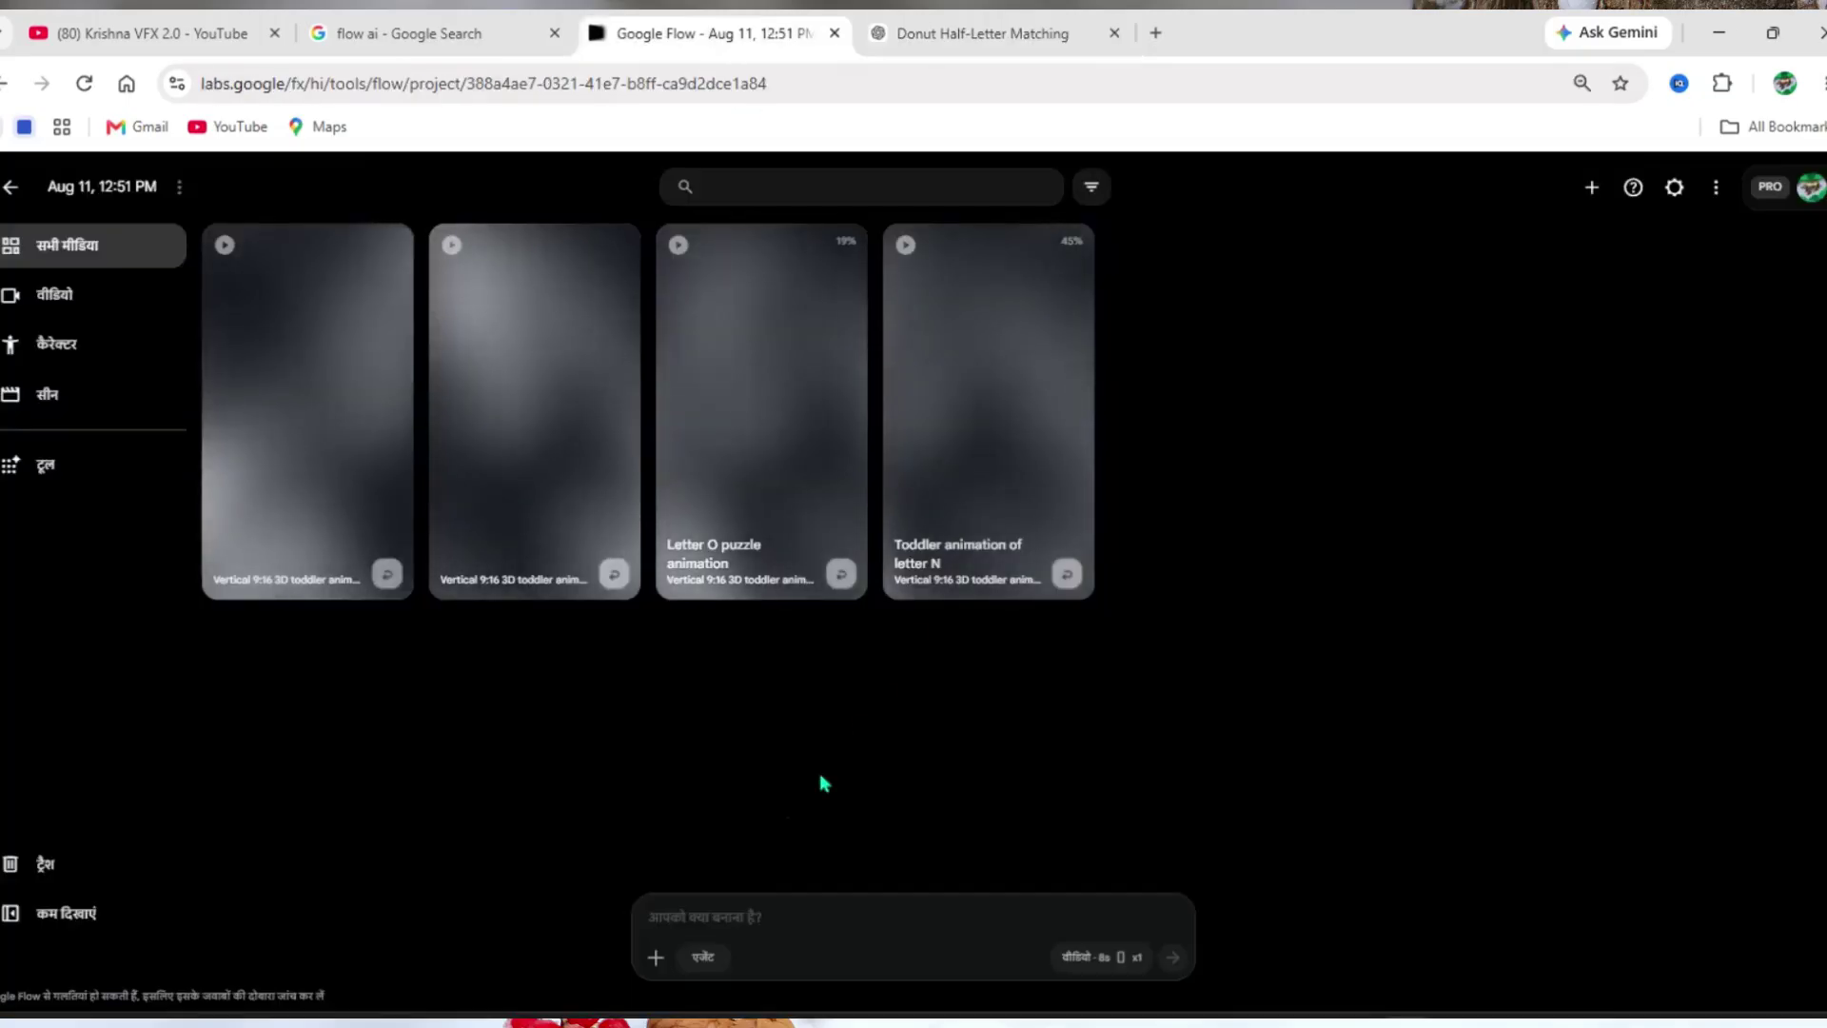
right_click(726, 916)
click(767, 685)
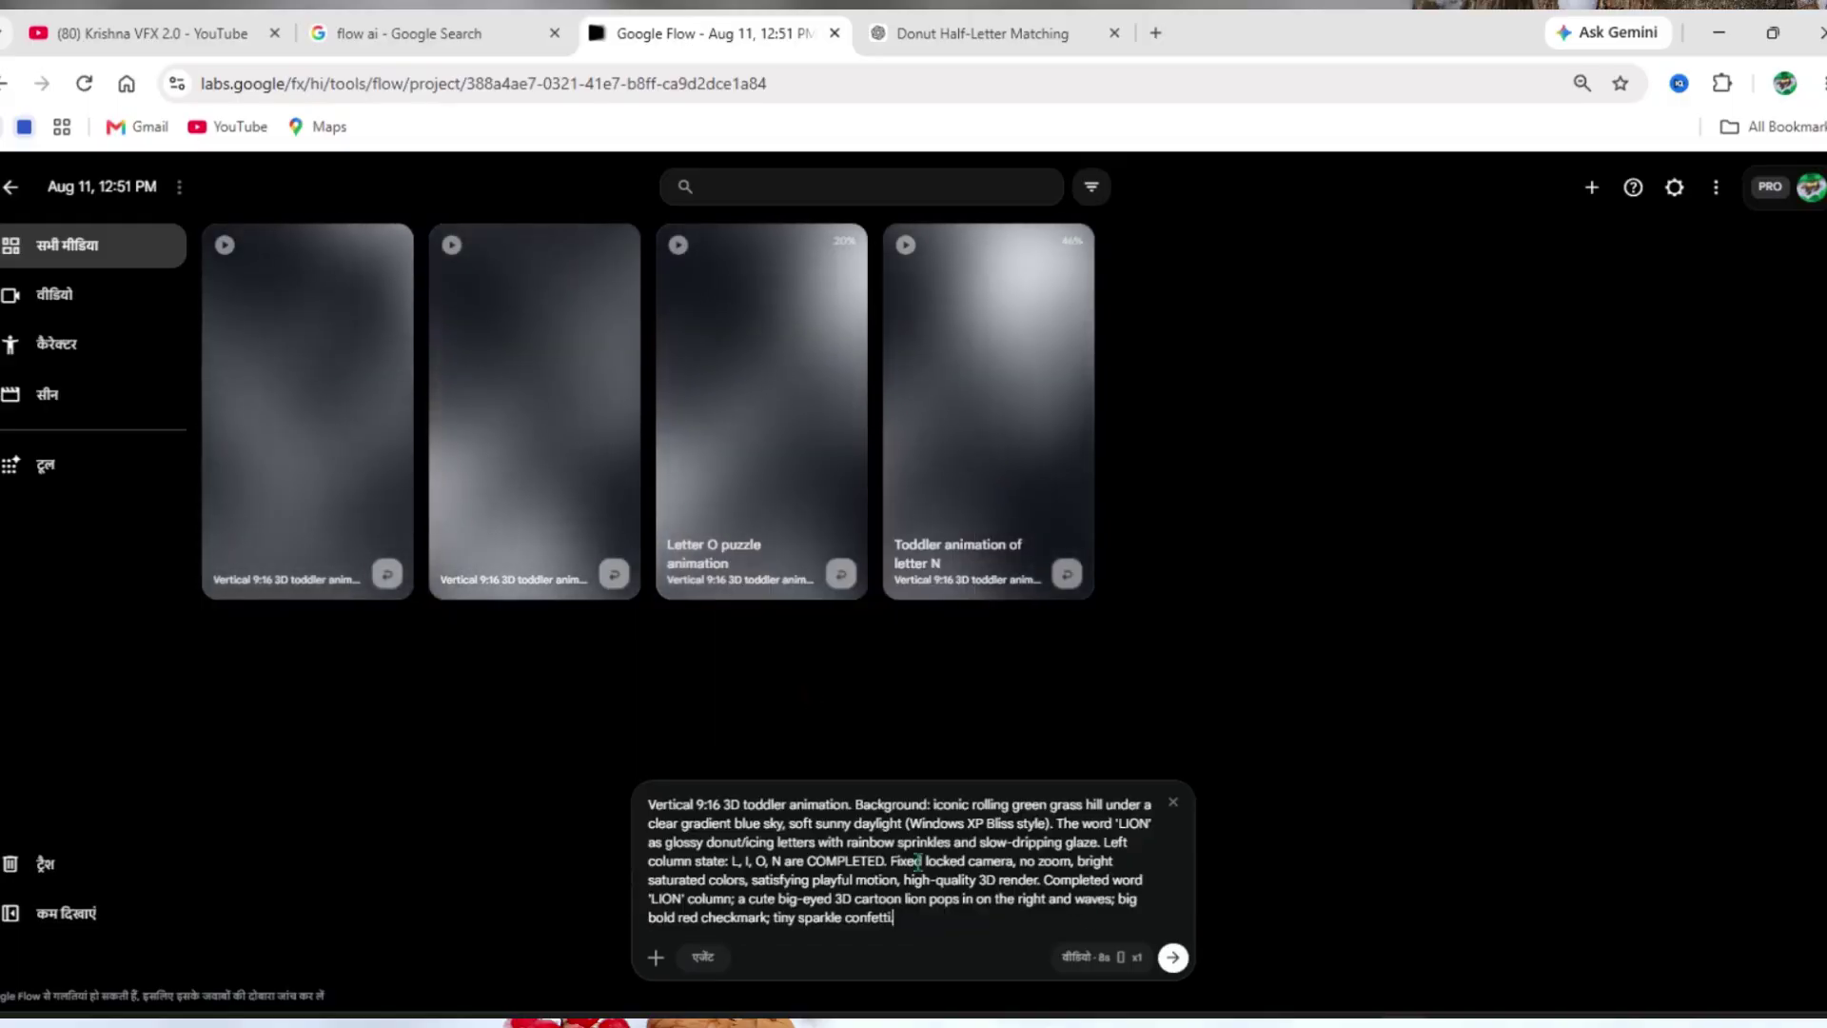
click(1173, 957)
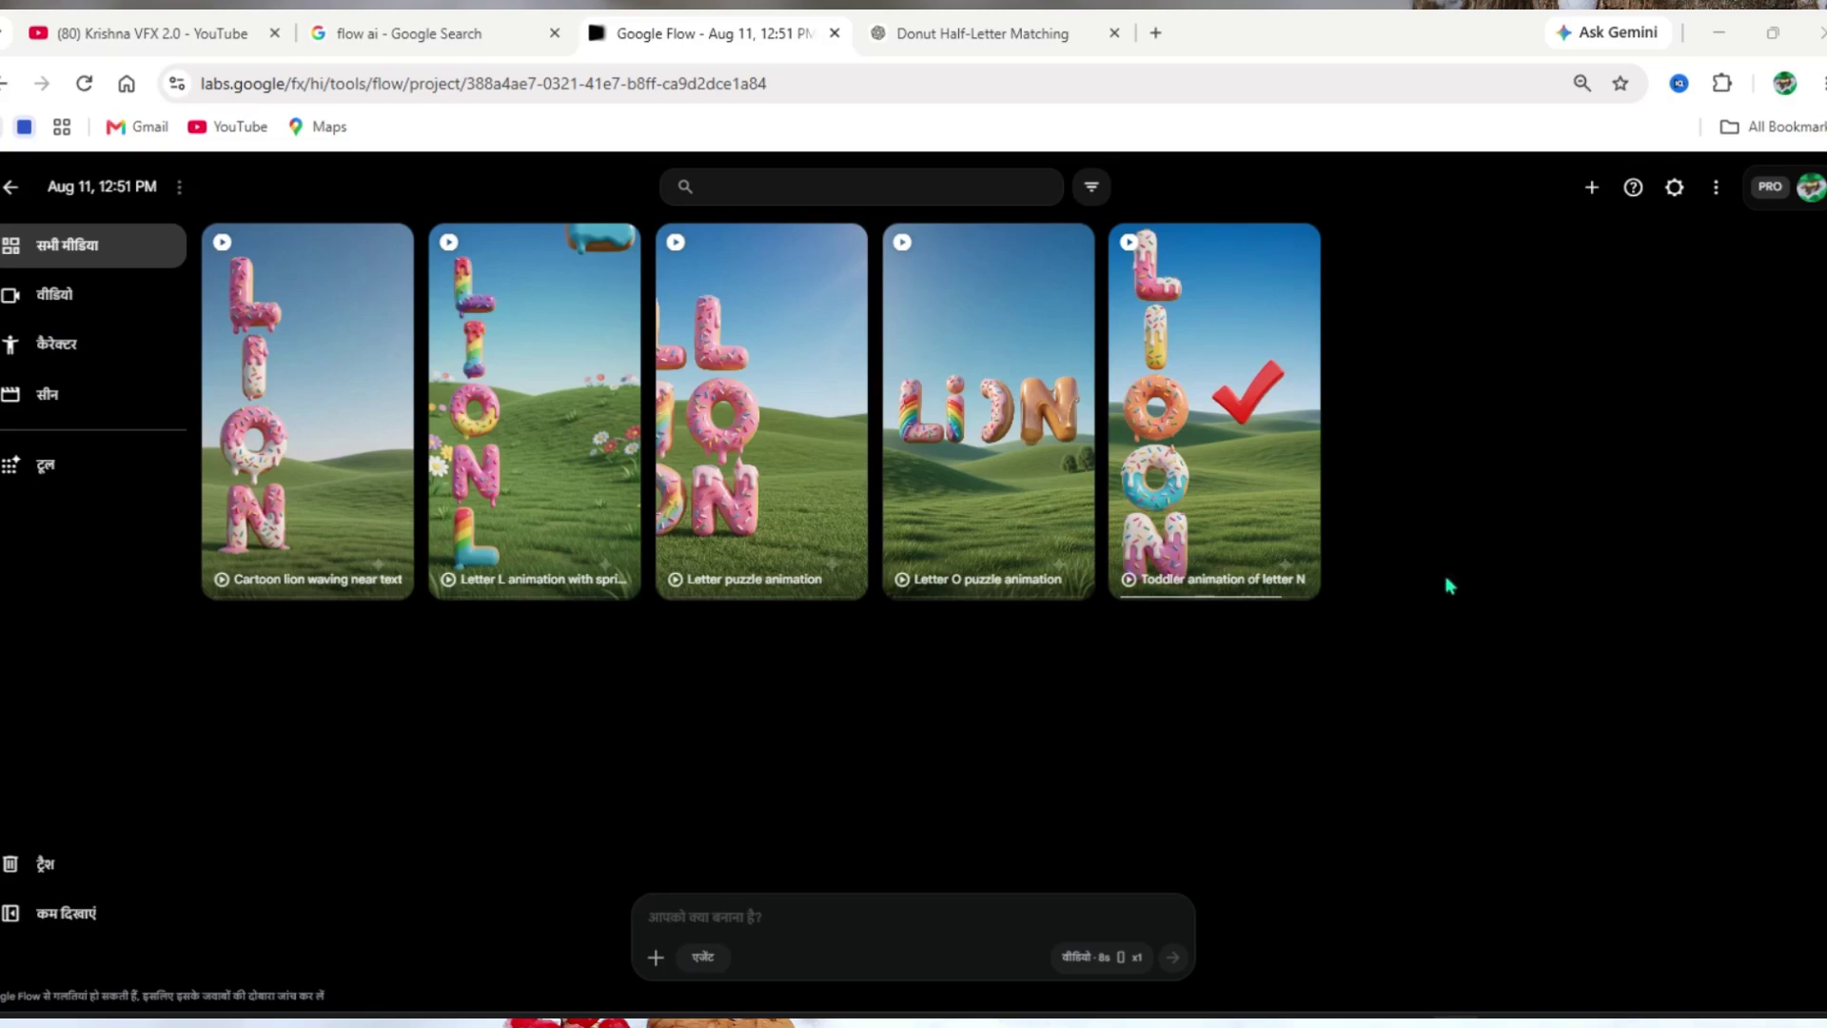
- Watch the generated "Toddler animation of letter N" clip in full screen and return to the project's media
click(1151, 561)
click(931, 698)
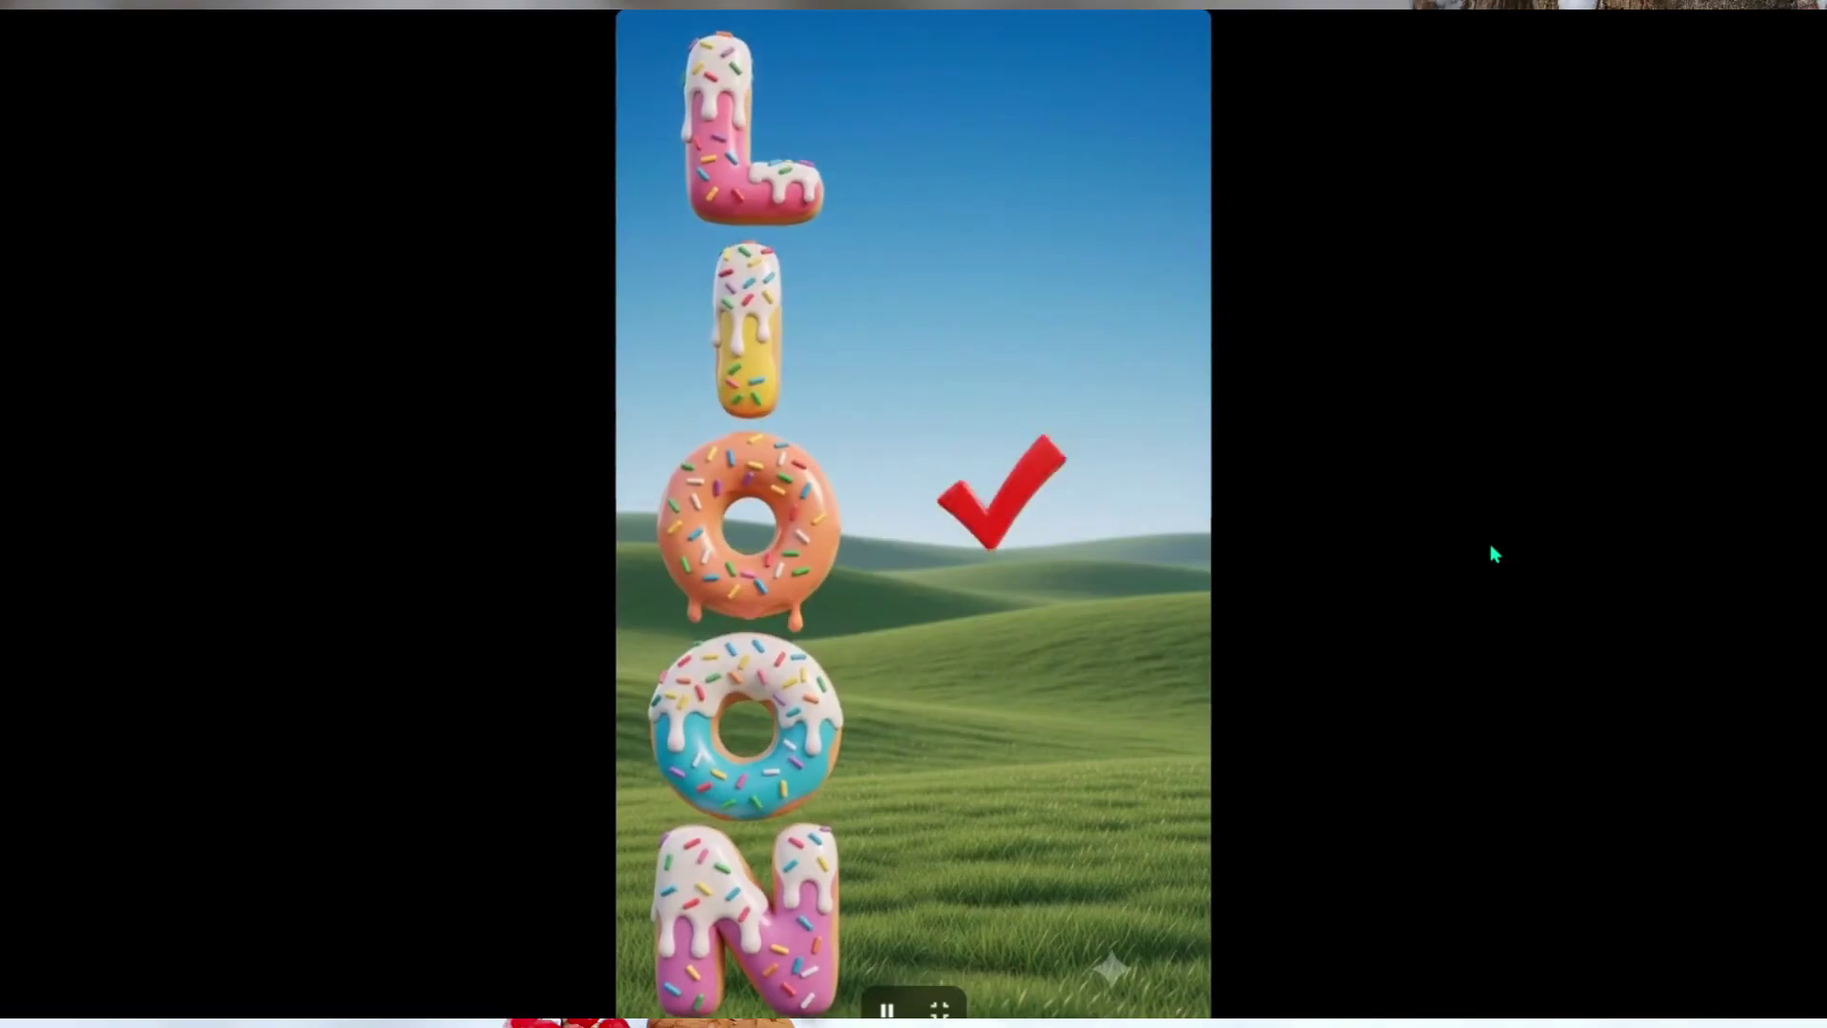
key(Escape)
click(17, 203)
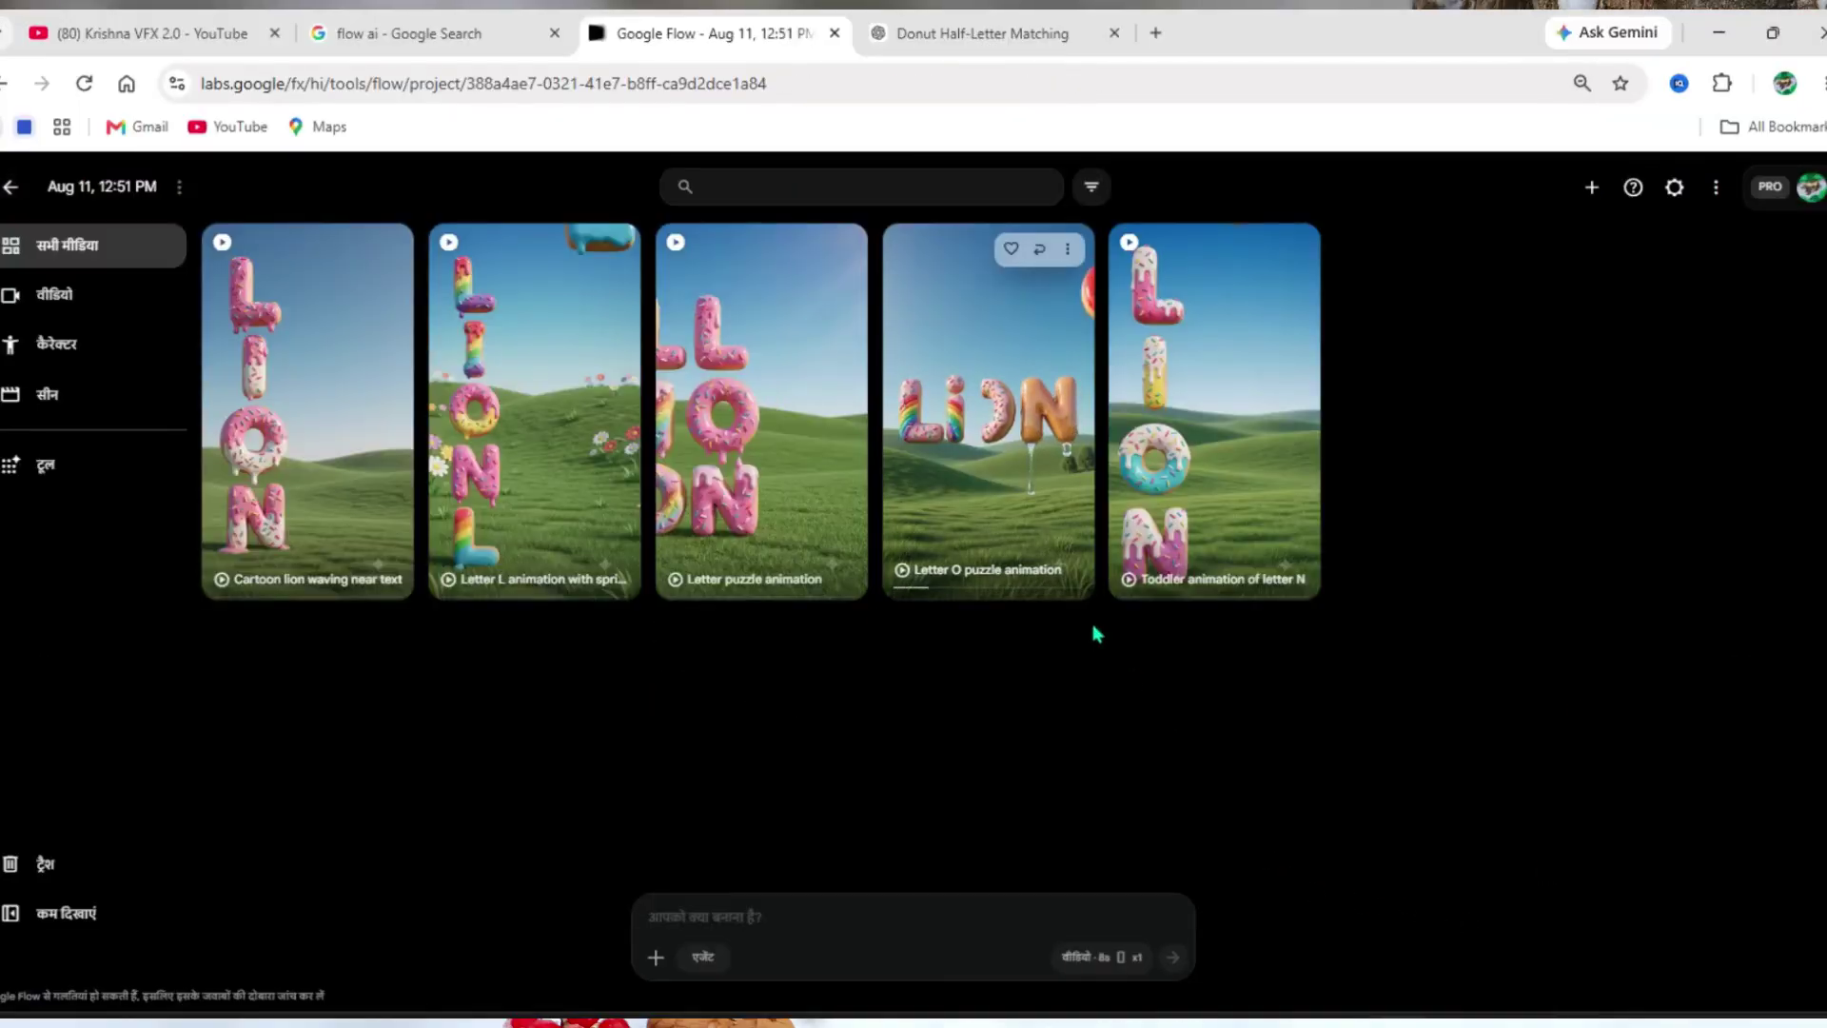
- Watch the "Letter O puzzle animation" clip in full screen, lower the volume to 22 and return to the project's media
click(987, 523)
click(926, 700)
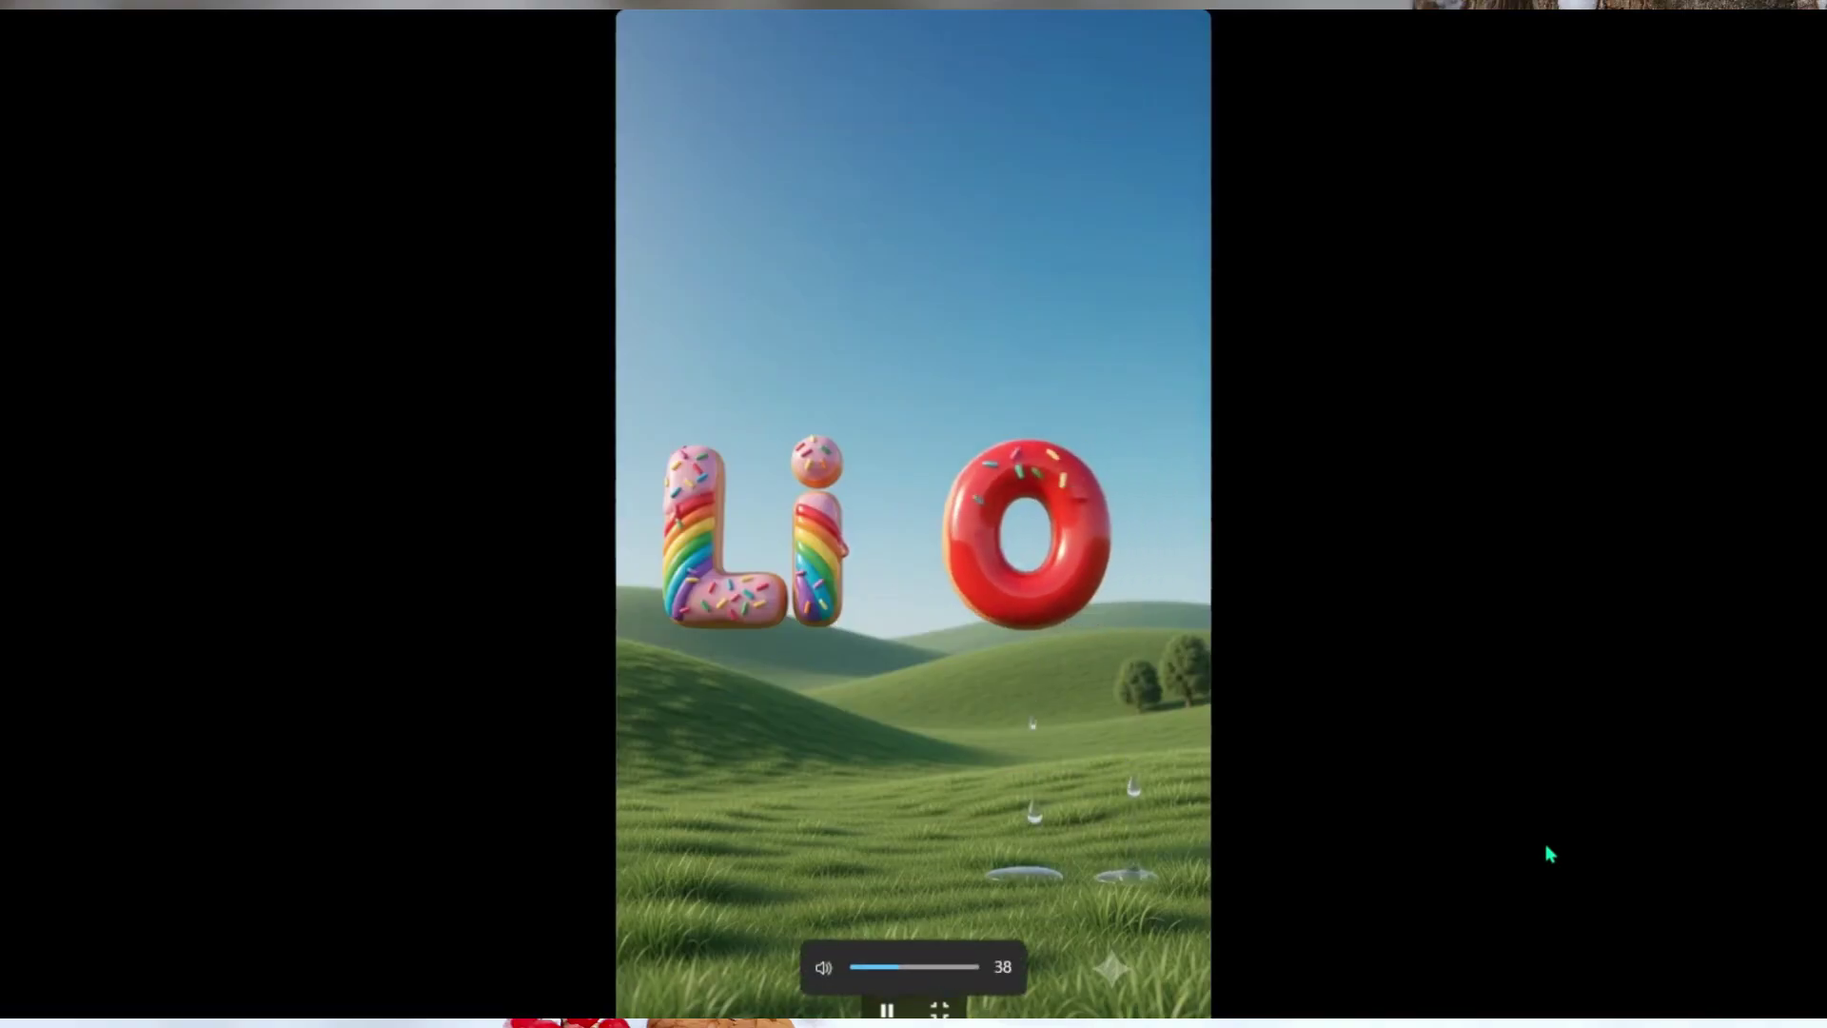
key(XF86AudioLowerVolume)
key(XF86AudioLowerVolume)
key(XF86AudioLowerVolume)
key(XF86AudioLowerVolume)
key(XF86AudioLowerVolume)
key(XF86AudioLowerVolume)
key(XF86AudioLowerVolume)
key(XF86AudioLowerVolume)
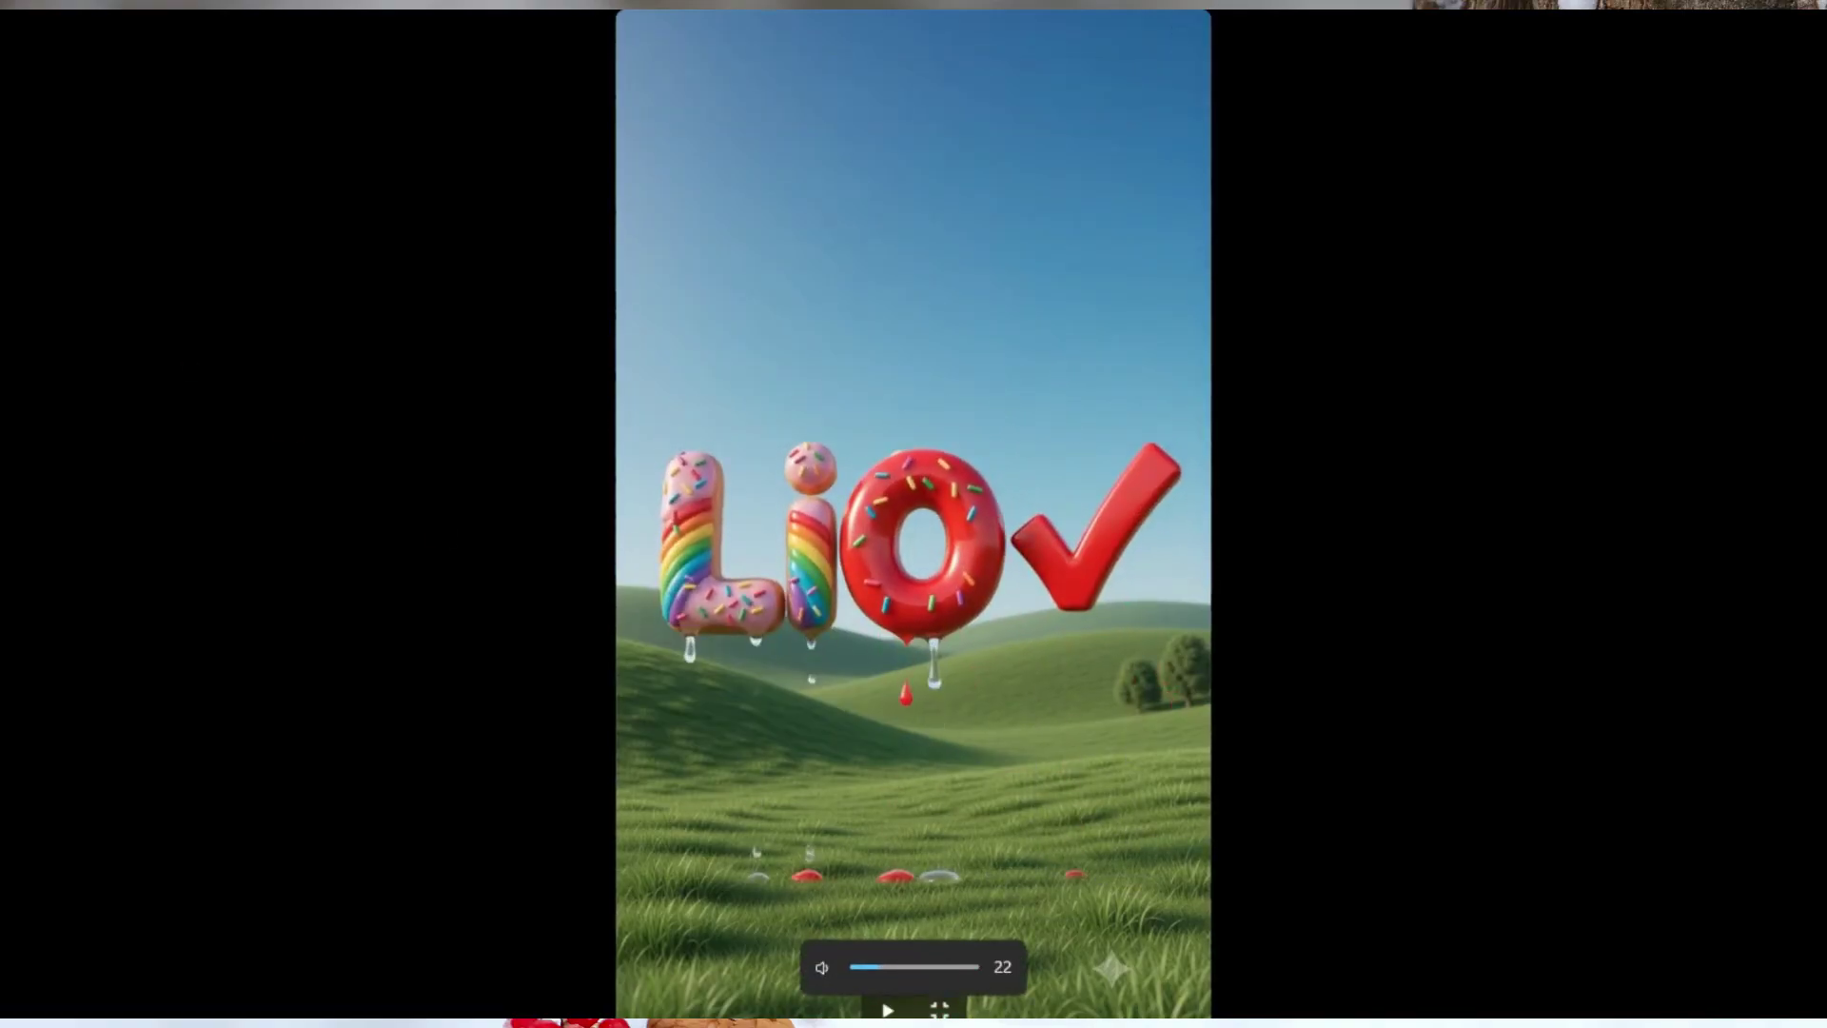
key(Escape)
key(Escape)
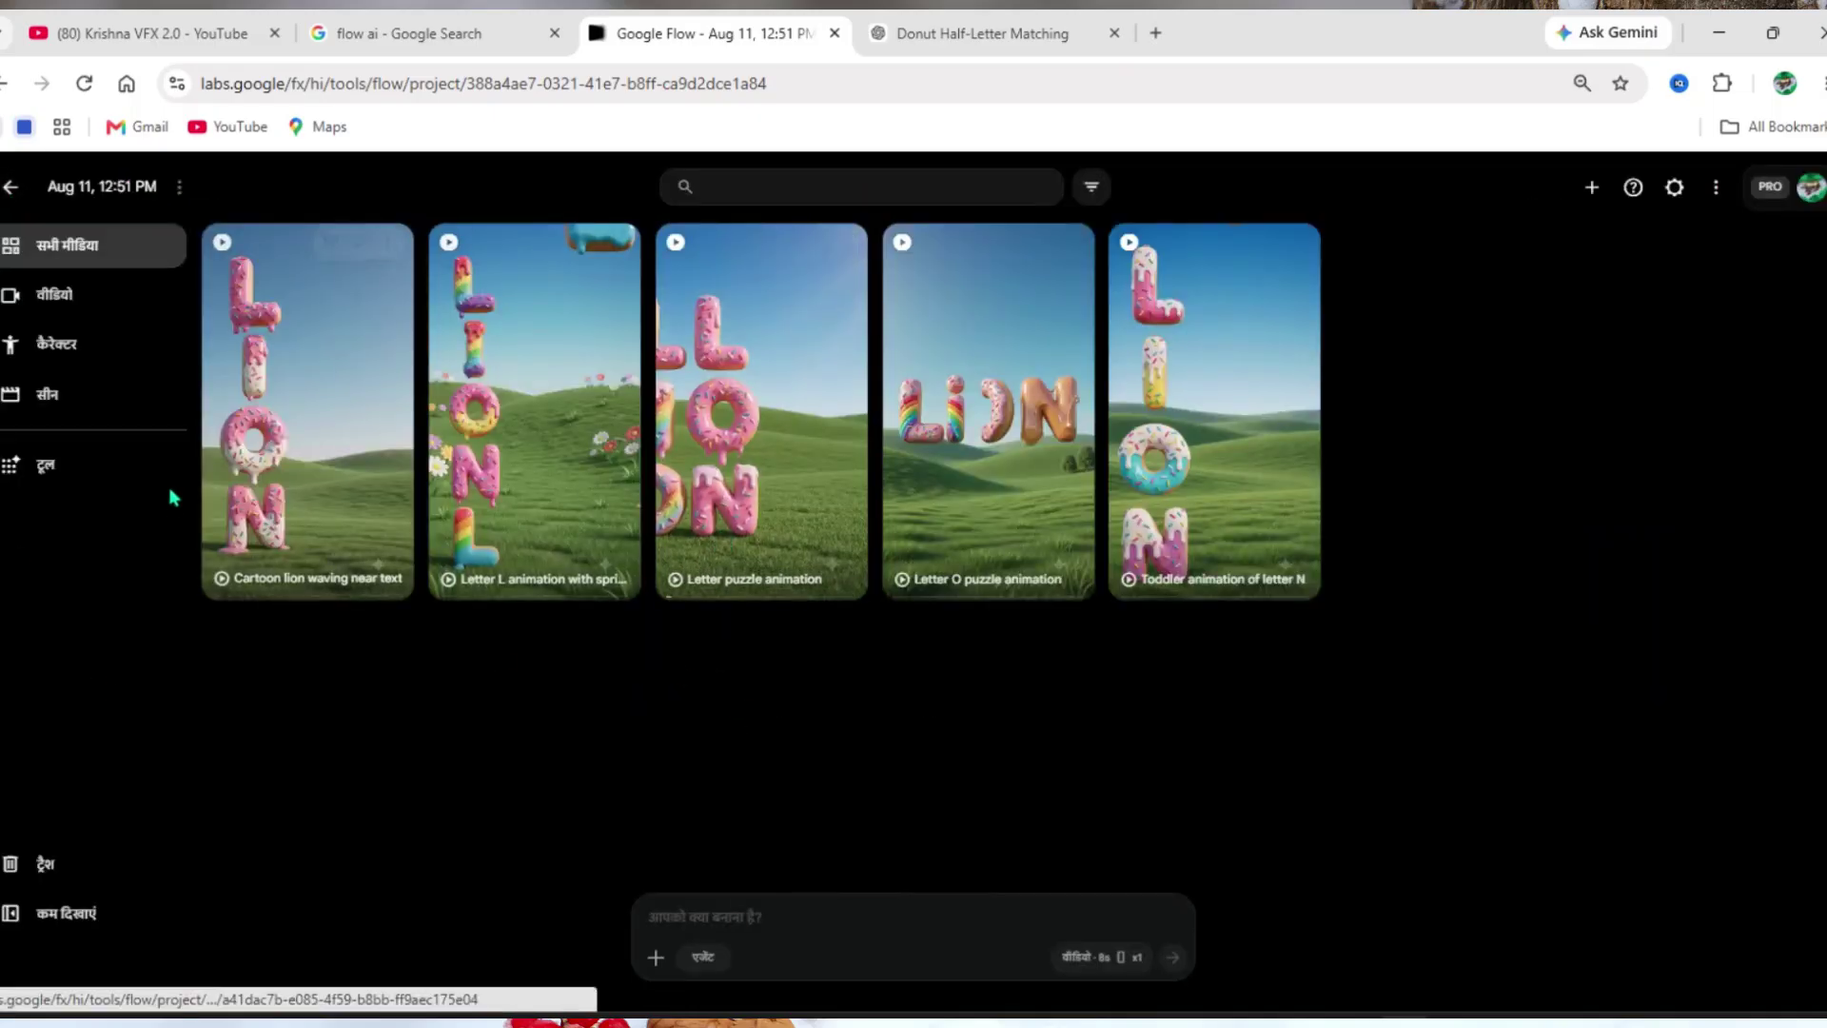
- Watch the generated letter L animation clip in full screen and return to the project's media
click(521, 505)
click(931, 700)
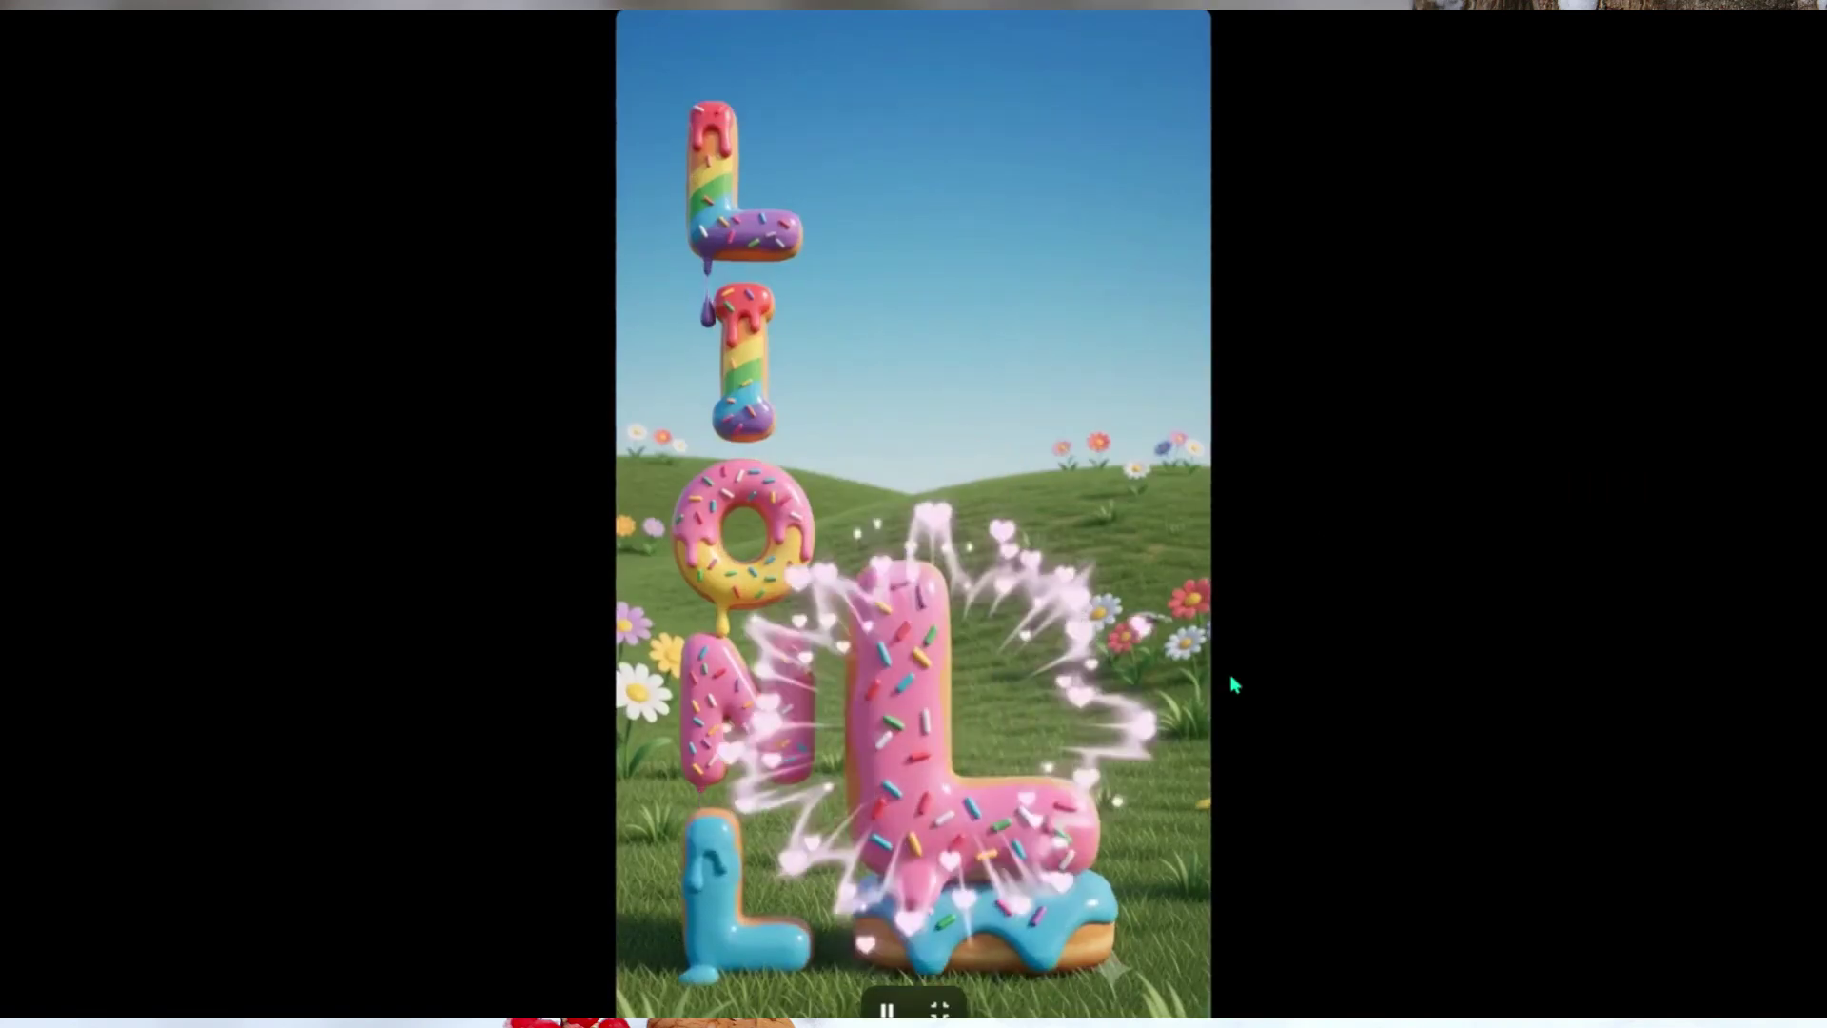
key(Escape)
click(14, 191)
- Watch the "Cartoon lion waving near text" clip in full screen and return to the project's media
click(339, 485)
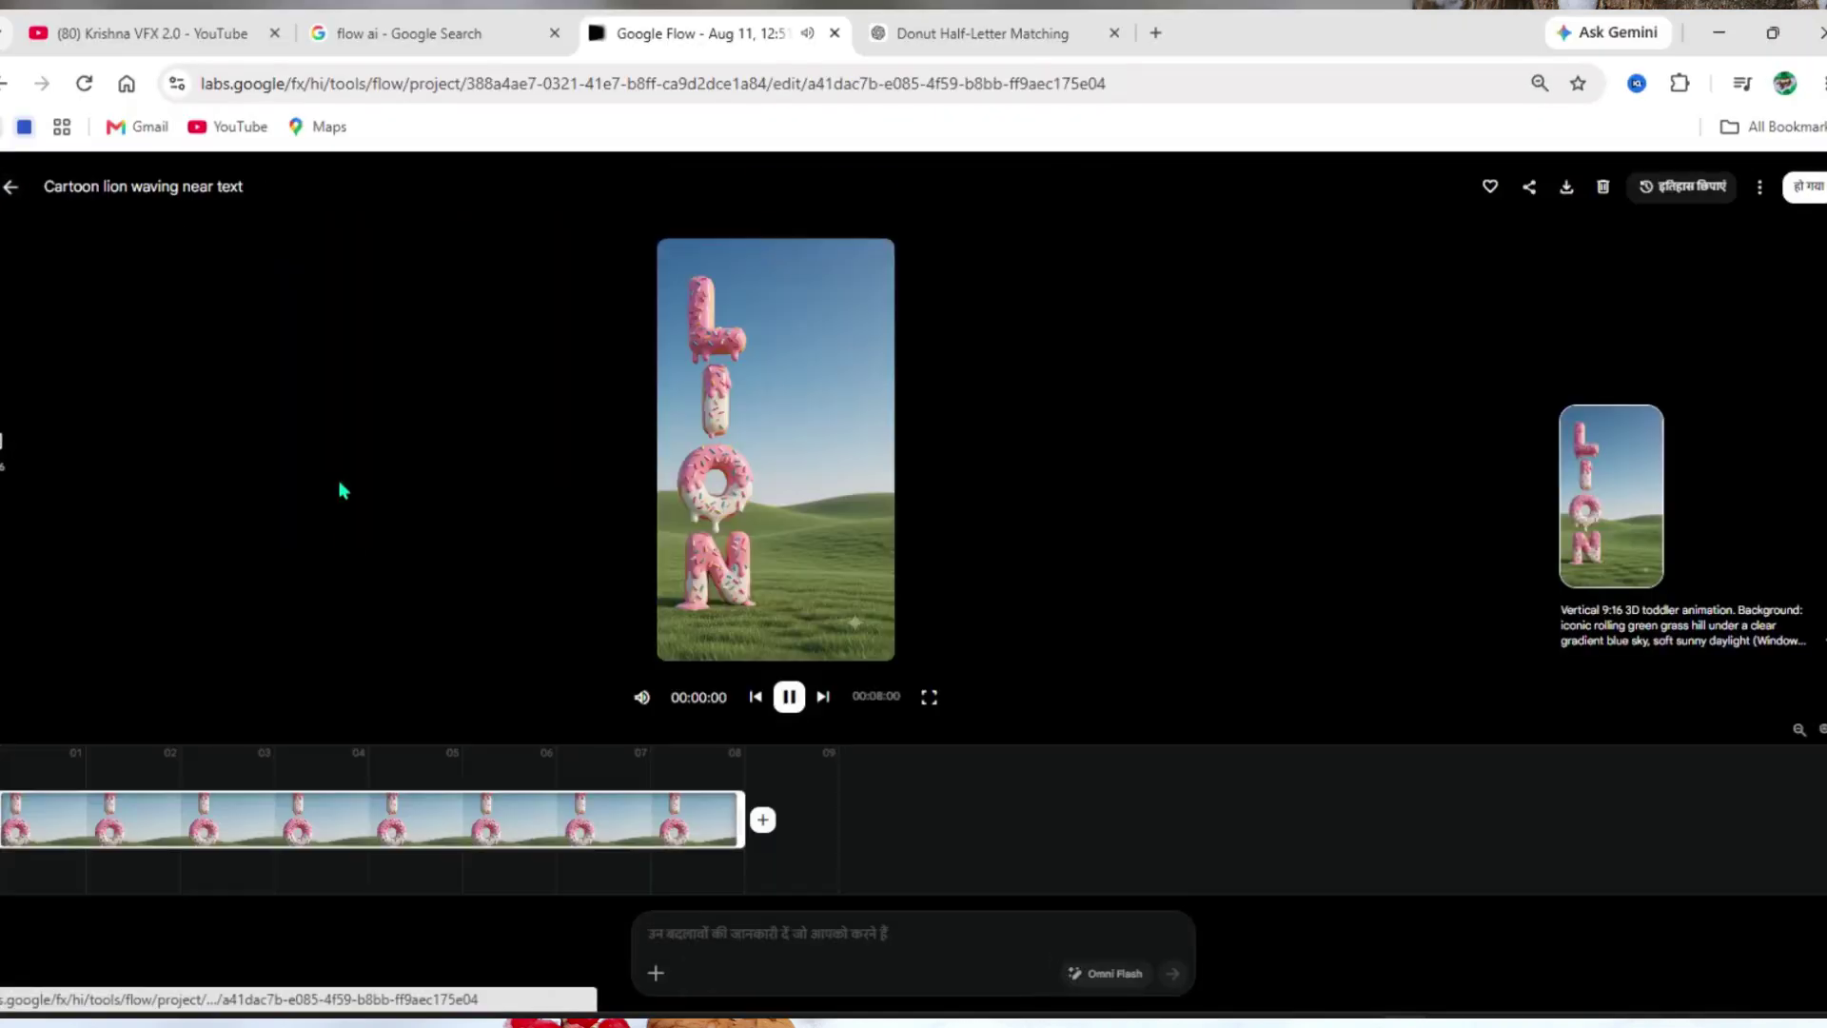
click(932, 699)
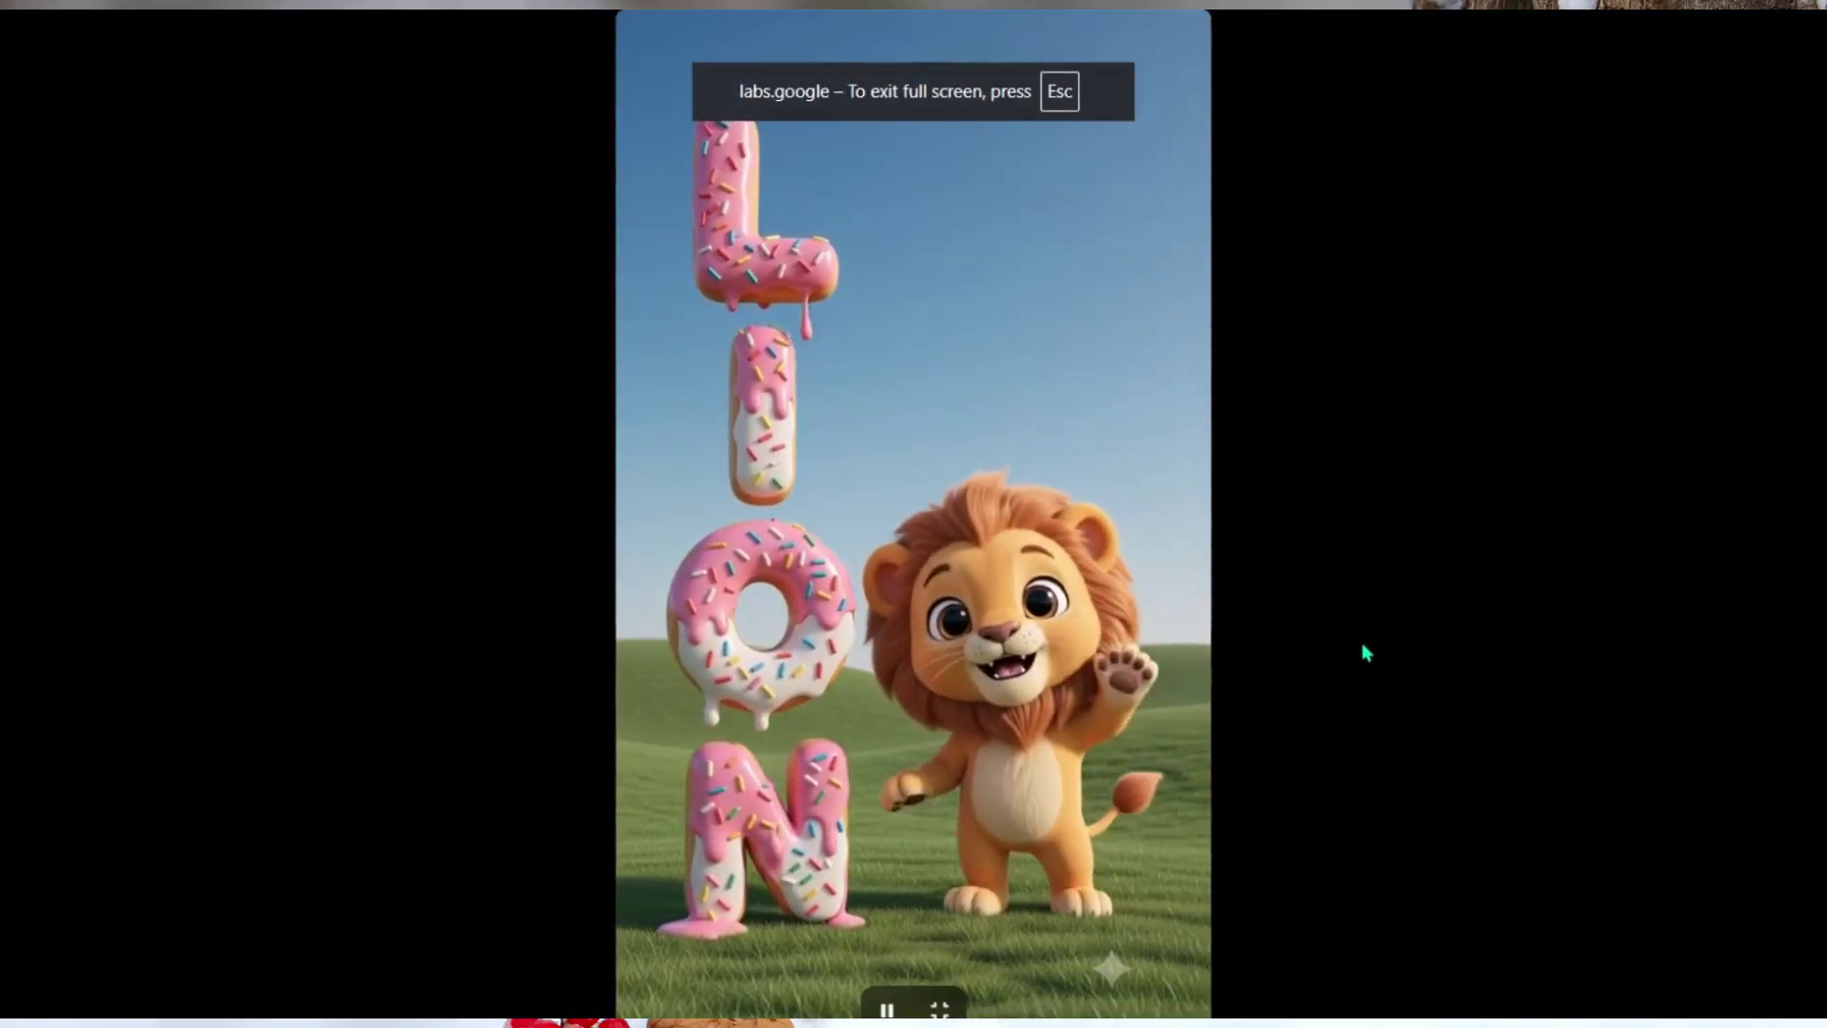
key(Escape)
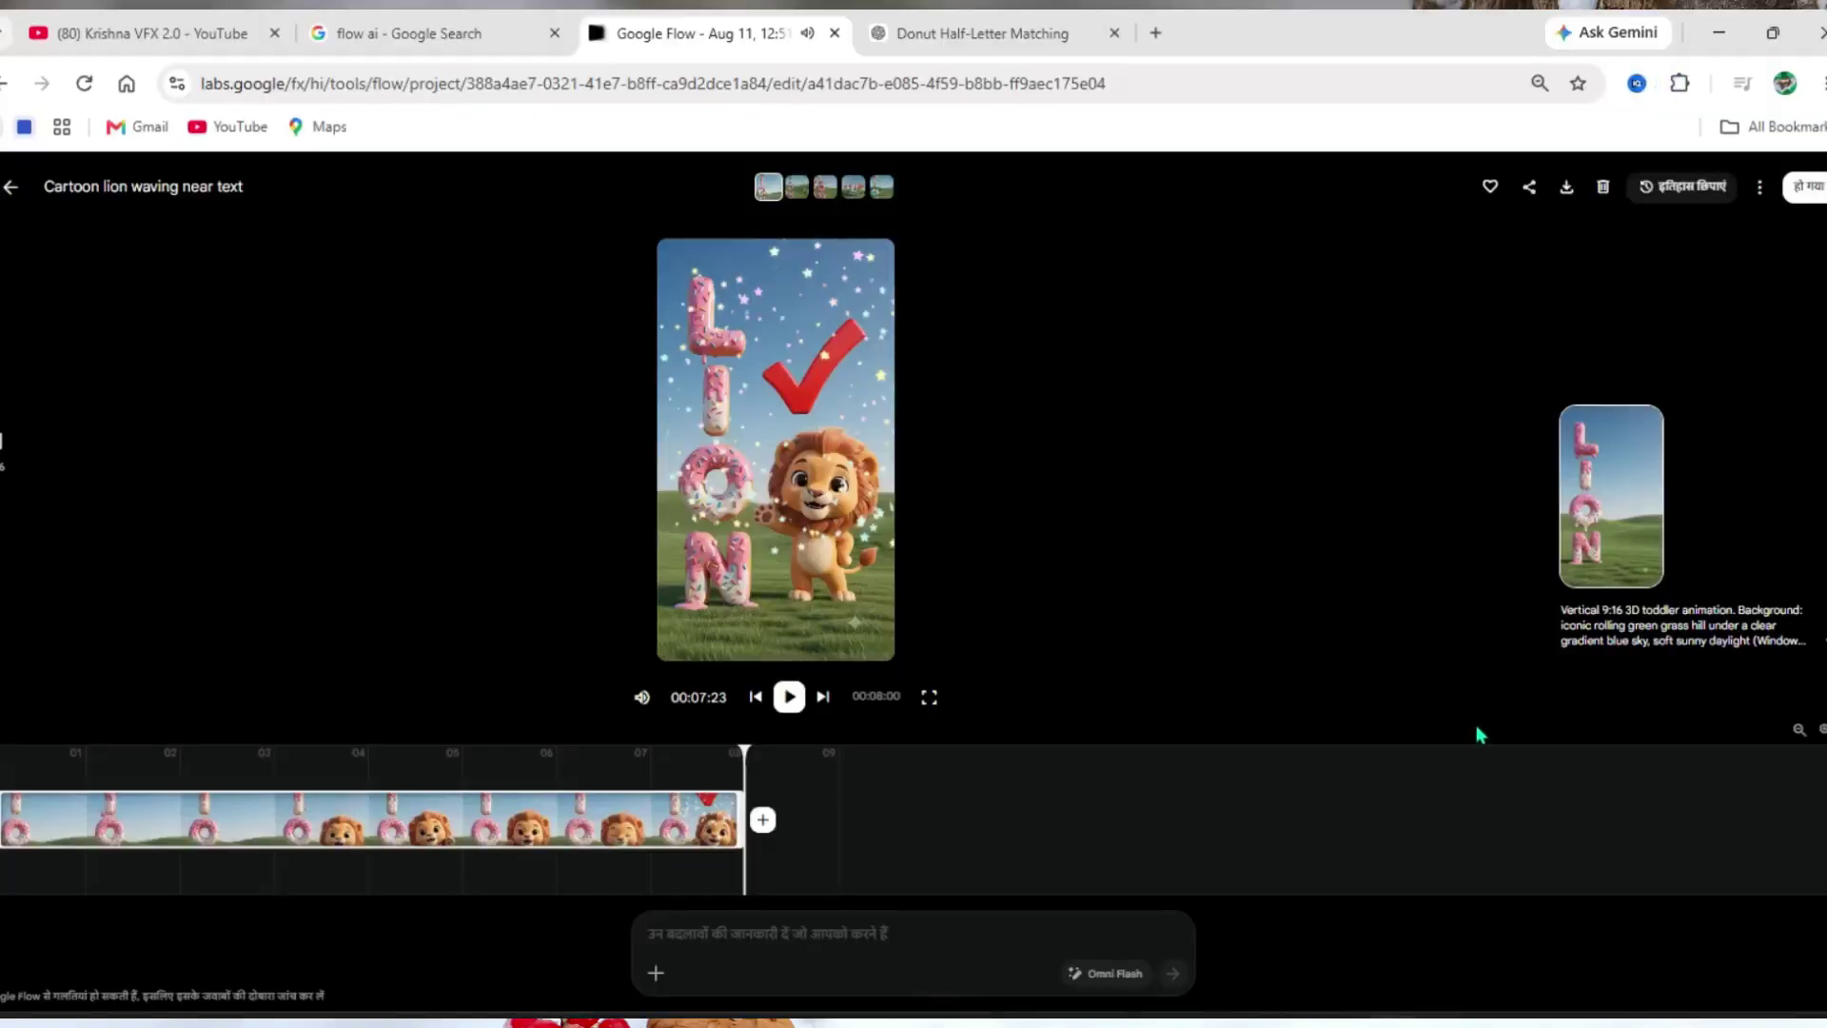
click(8, 188)
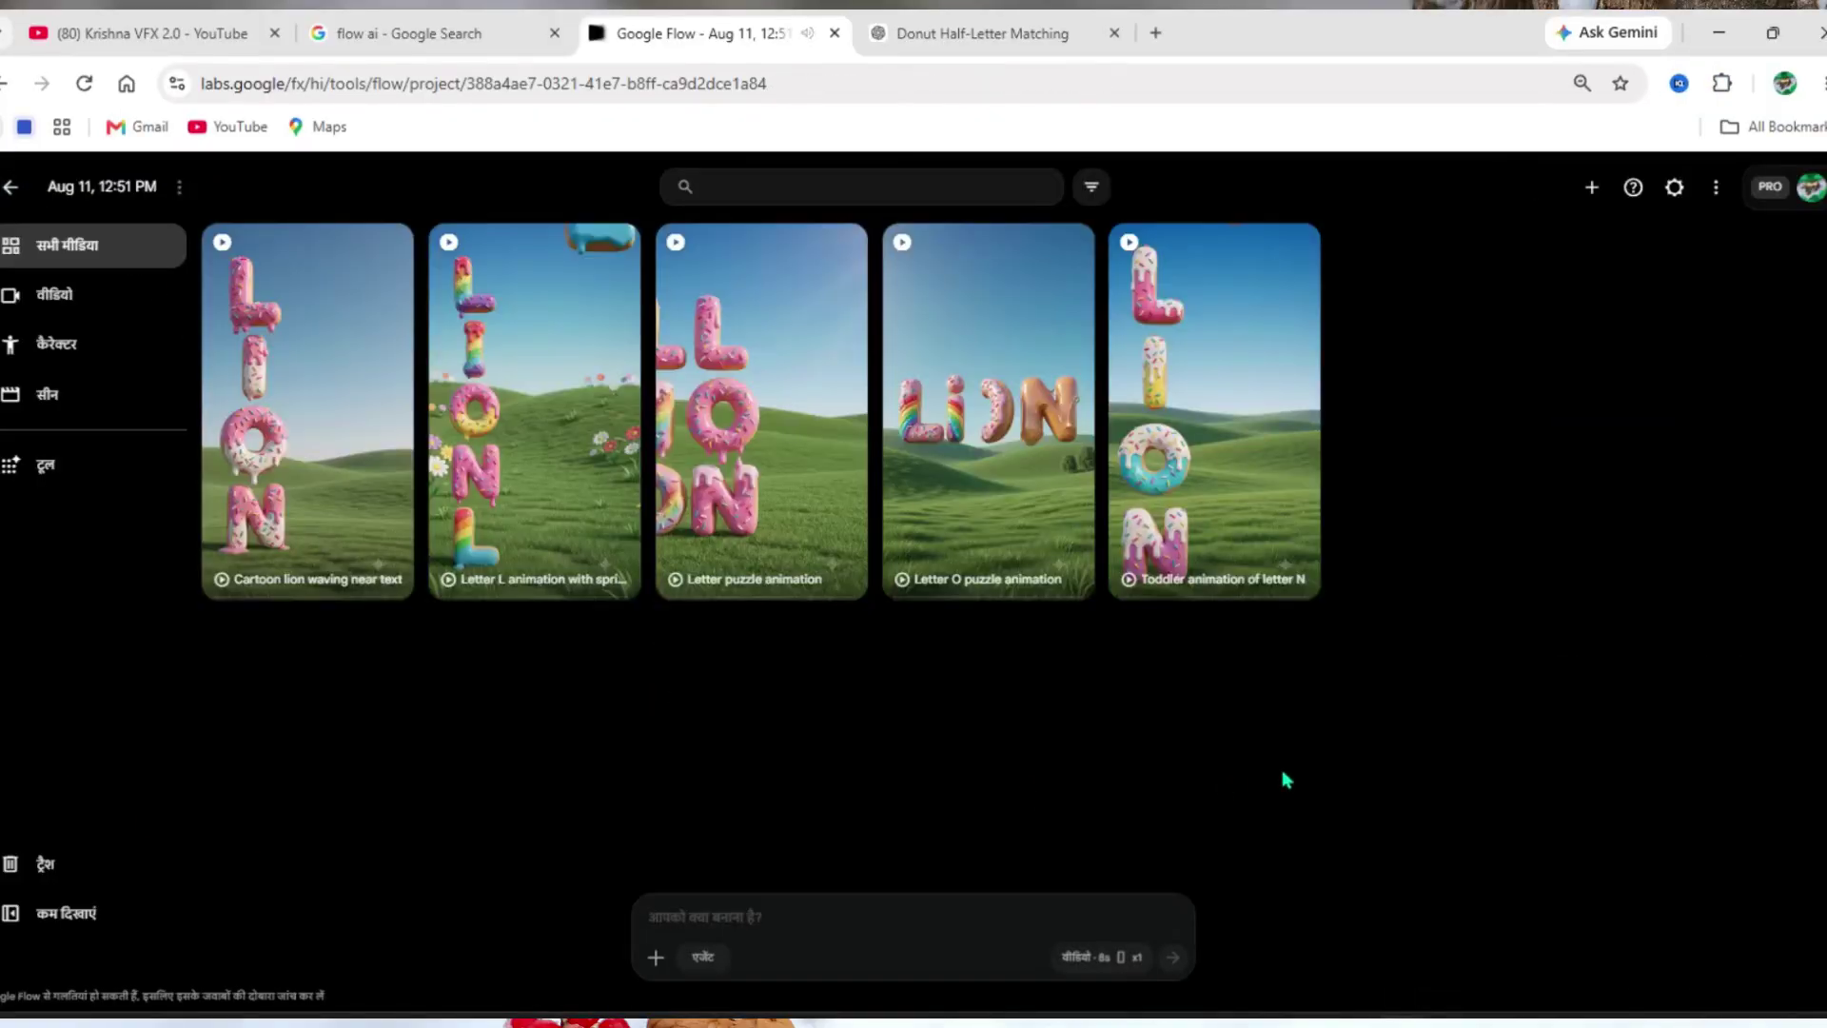